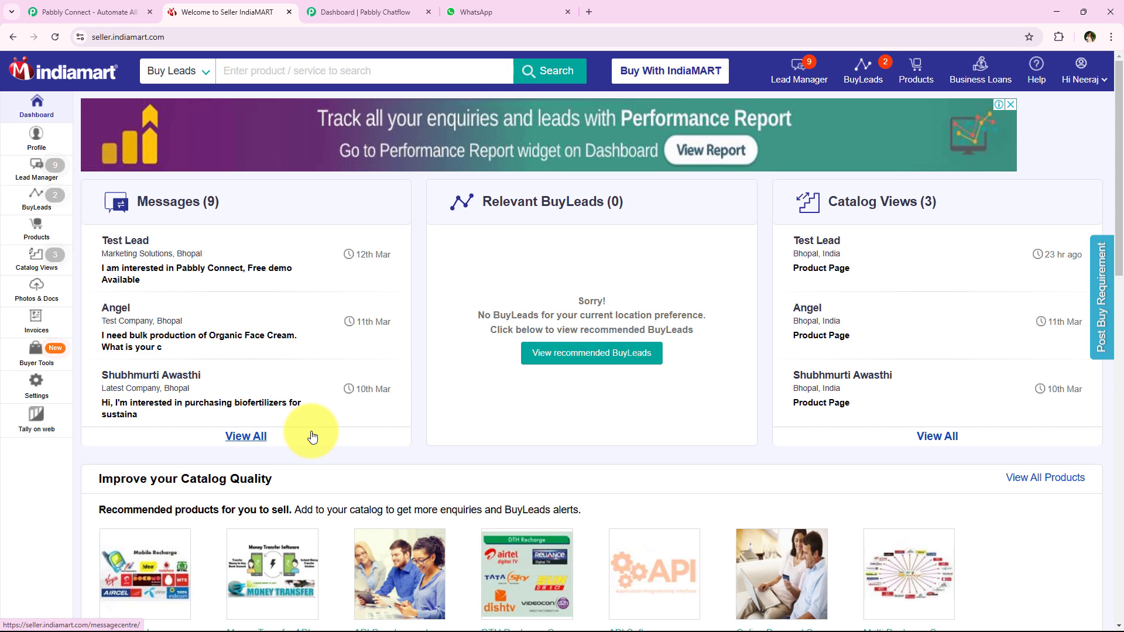
Step: Bring up the IndiaMART Seller dashboard showing 9 lead messages and 3 catalog views
{"action": "mouse_move", "coordinate": [561, 6]}
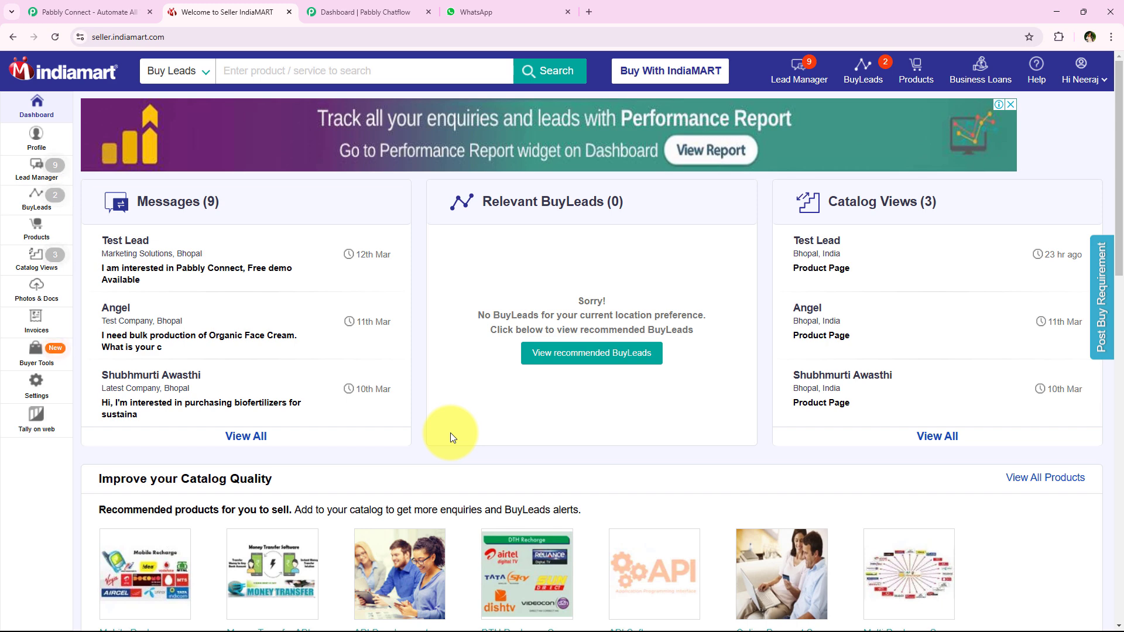
Step: Check the Pabbly ChatFlow thank-you message on WhatsApp, then move across tabs to the Pabbly Connect site
{"action": "left_click", "coordinate": [488, 13]}
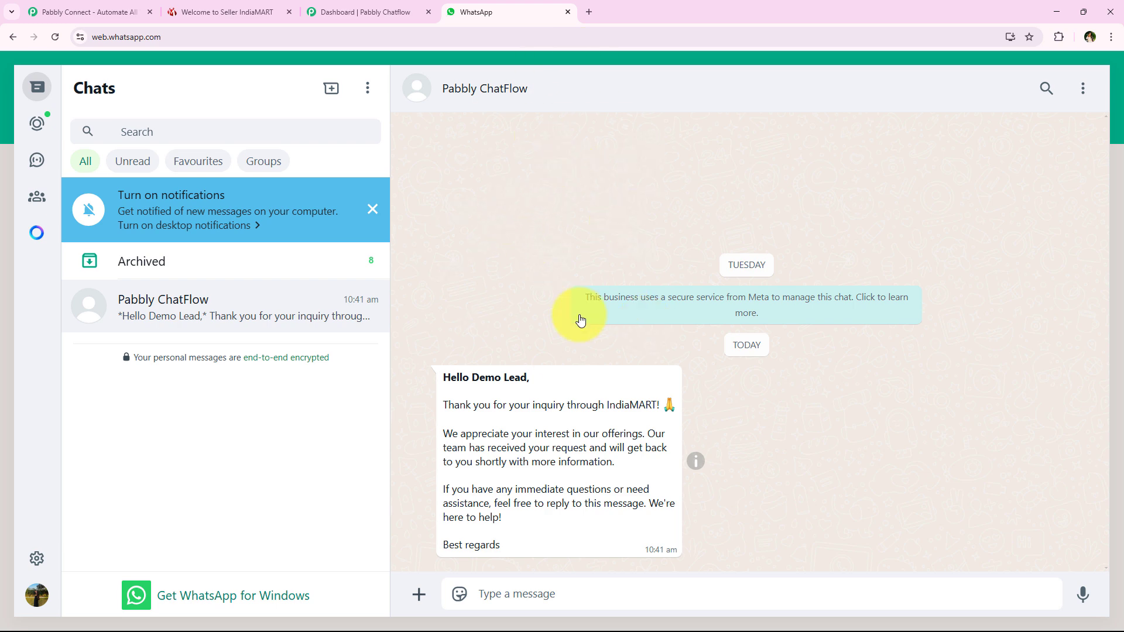
{"action": "left_click", "coordinate": [353, 19]}
{"action": "left_click", "coordinate": [237, 13]}
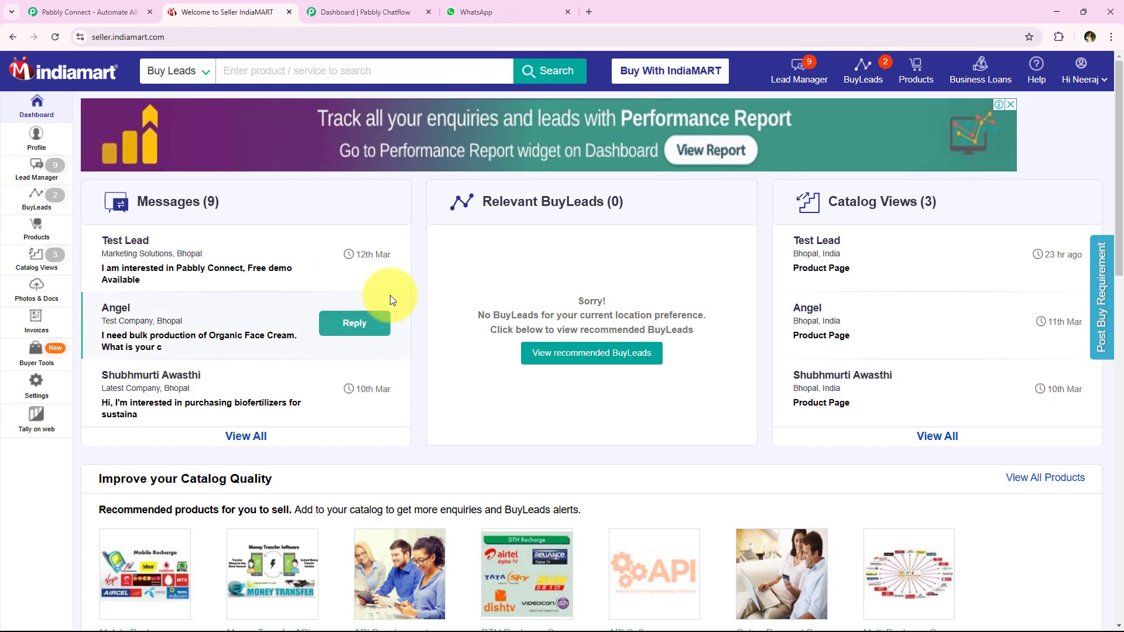
{"action": "left_click", "coordinate": [94, 13]}
{"action": "left_click", "coordinate": [222, 36]}
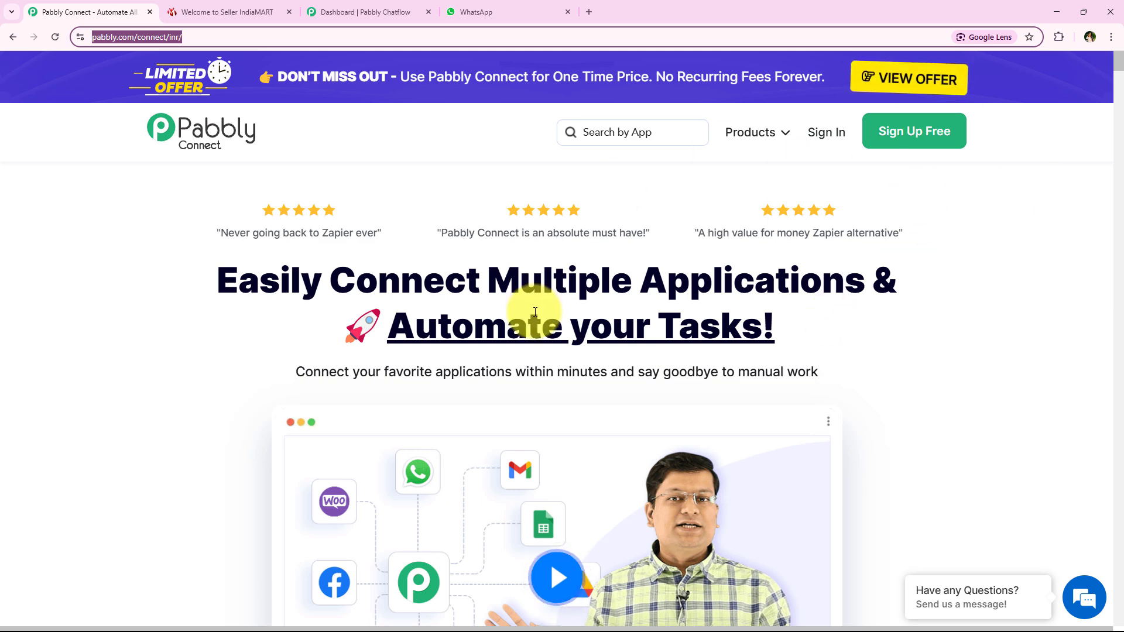
Step: Sign in to Pabbly Accounts and look over the All Pabbly Apps page
{"action": "left_click", "coordinate": [816, 133]}
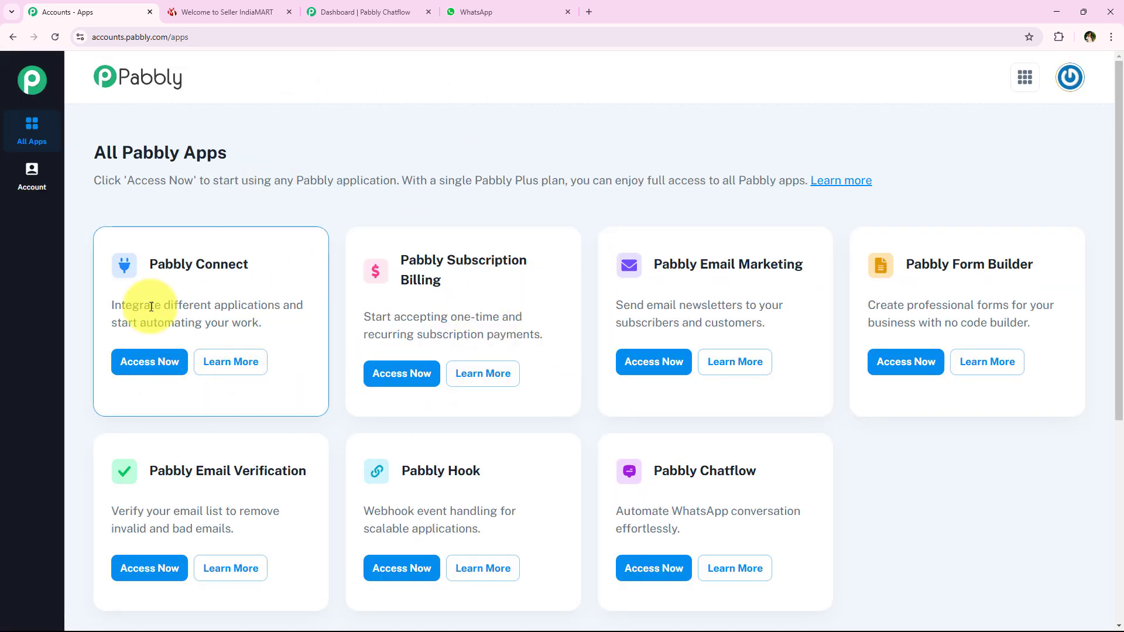
{"action": "left_click_drag", "start_coordinate": [78, 153], "coordinate": [263, 152]}
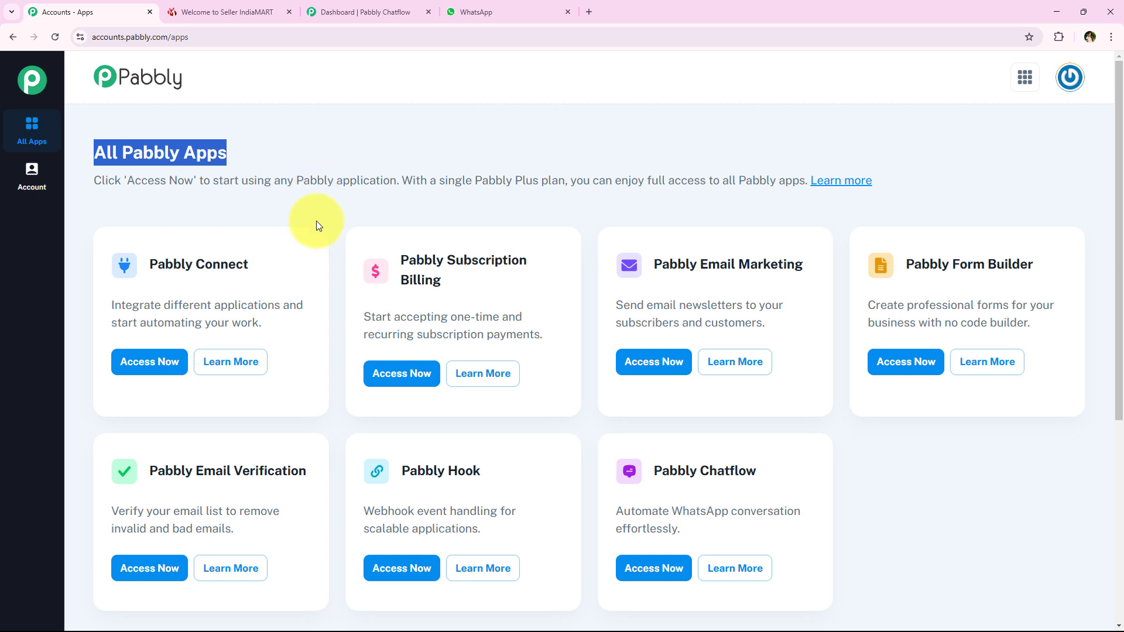
{"action": "scroll", "coordinate": [343, 315], "scroll_direction": "down", "scroll_amount": 1}
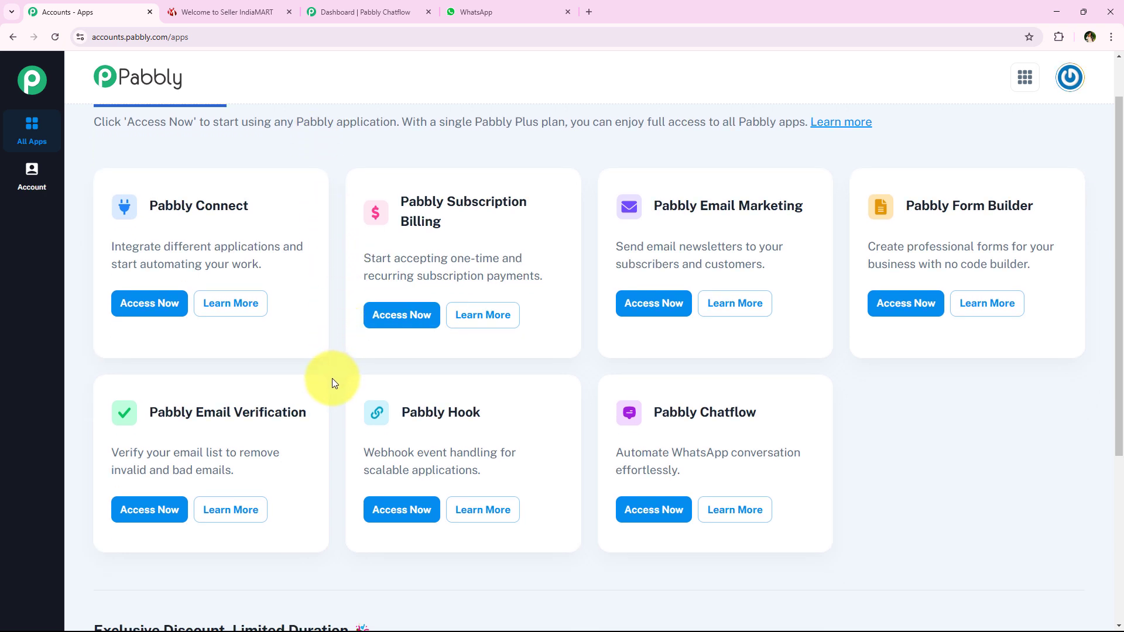
{"action": "scroll", "coordinate": [332, 379], "scroll_direction": "up", "scroll_amount": 1}
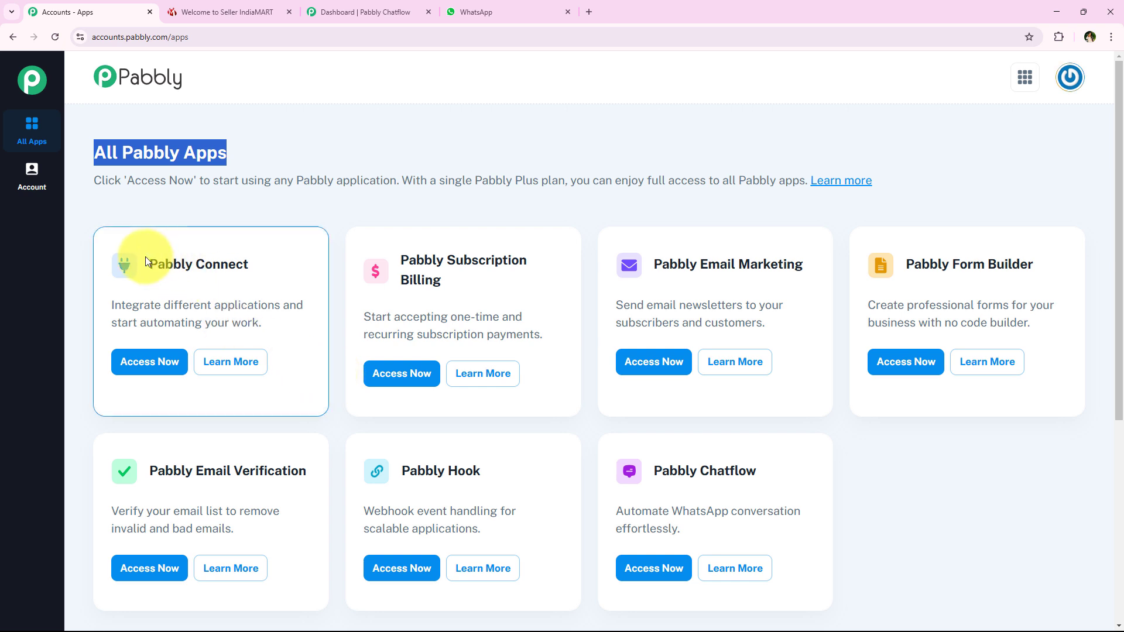
{"action": "mouse_move", "coordinate": [147, 261]}
{"action": "left_mouse_down"}
{"action": "mouse_move", "coordinate": [268, 254]}
{"action": "mouse_move", "coordinate": [281, 301]}
{"action": "mouse_move", "coordinate": [158, 257]}
{"action": "left_mouse_up"}
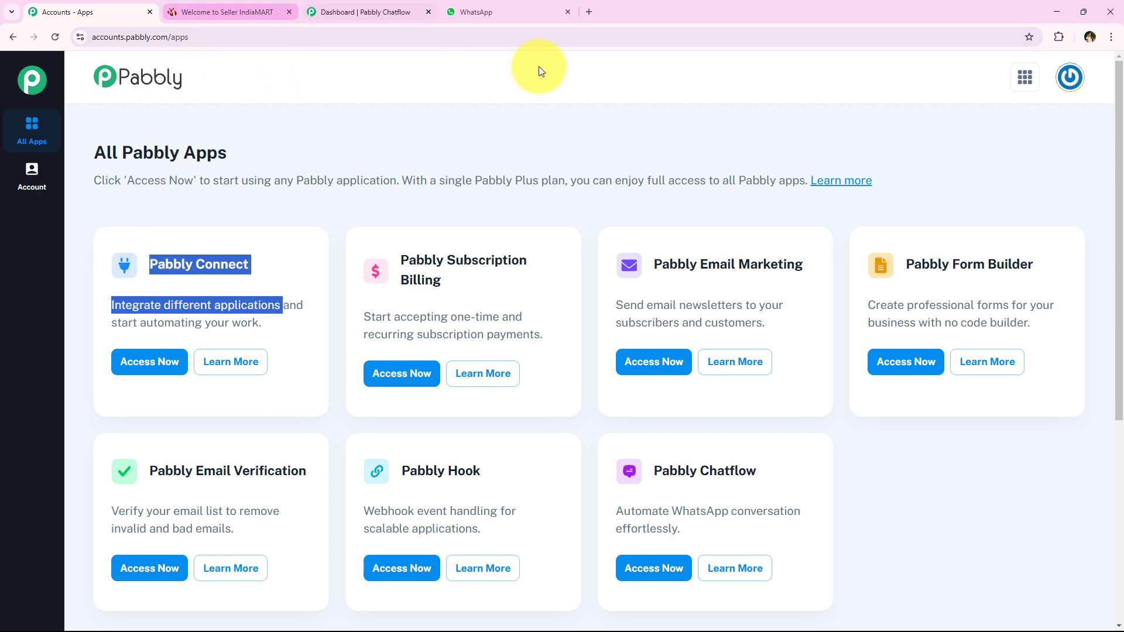
Step: Launch Pabbly Connect from its card in the apps list
{"action": "left_click", "coordinate": [492, 12]}
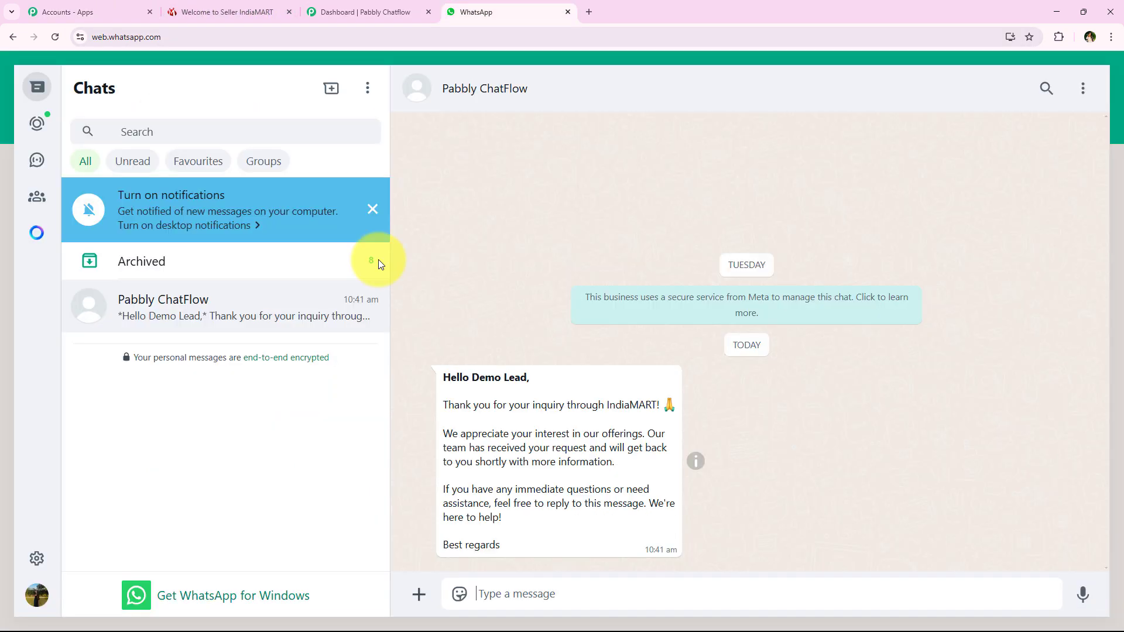
{"action": "left_click", "coordinate": [140, 11]}
{"action": "left_click", "coordinate": [138, 370]}
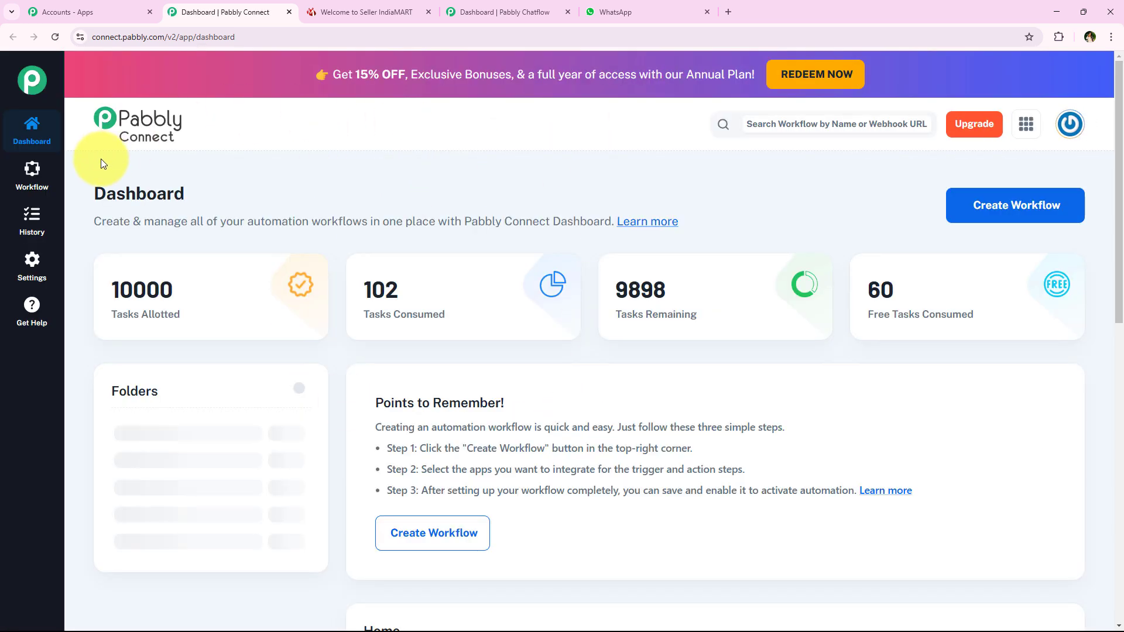
Step: Start a new workflow and place it in the Automations folder
{"action": "left_click_drag", "start_coordinate": [96, 188], "coordinate": [226, 191]}
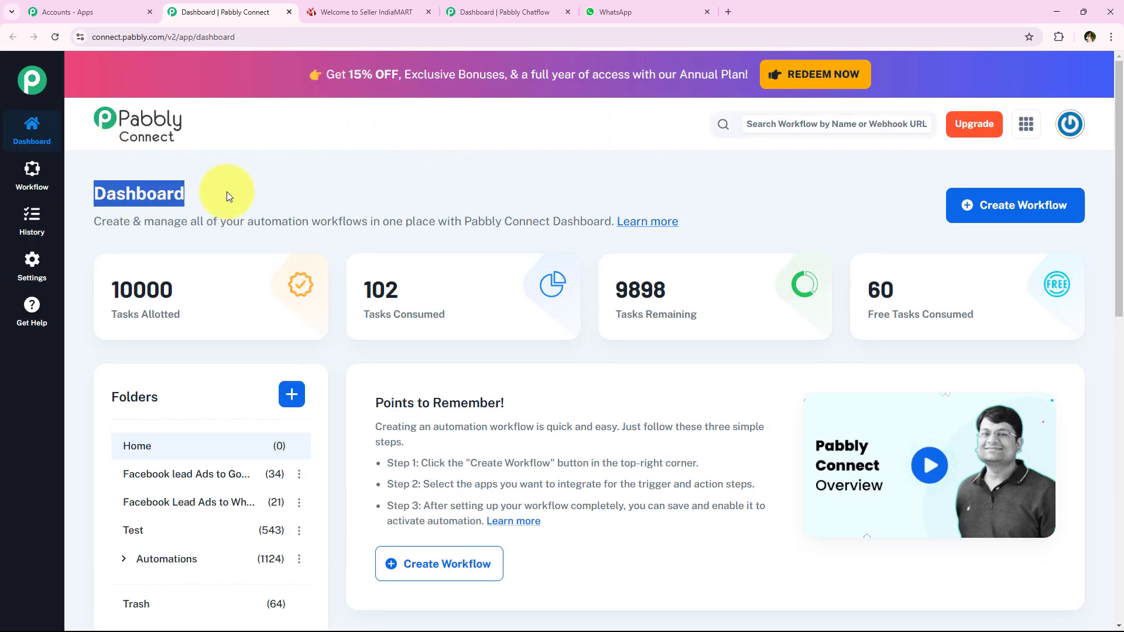
{"action": "left_click", "coordinate": [296, 181]}
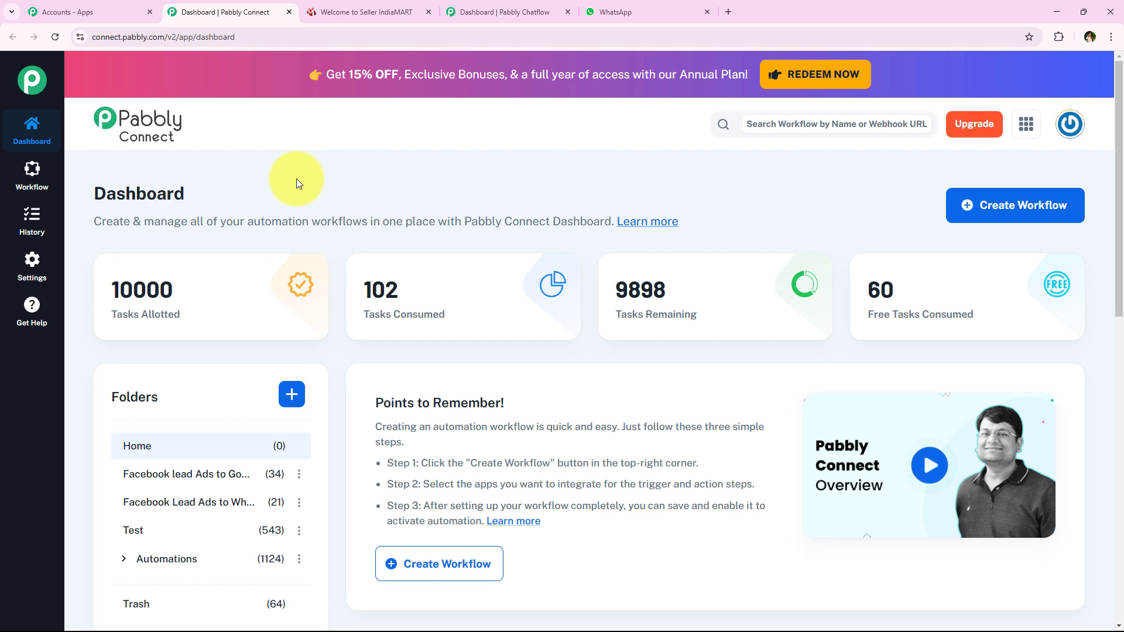
{"action": "left_click", "coordinate": [1013, 214]}
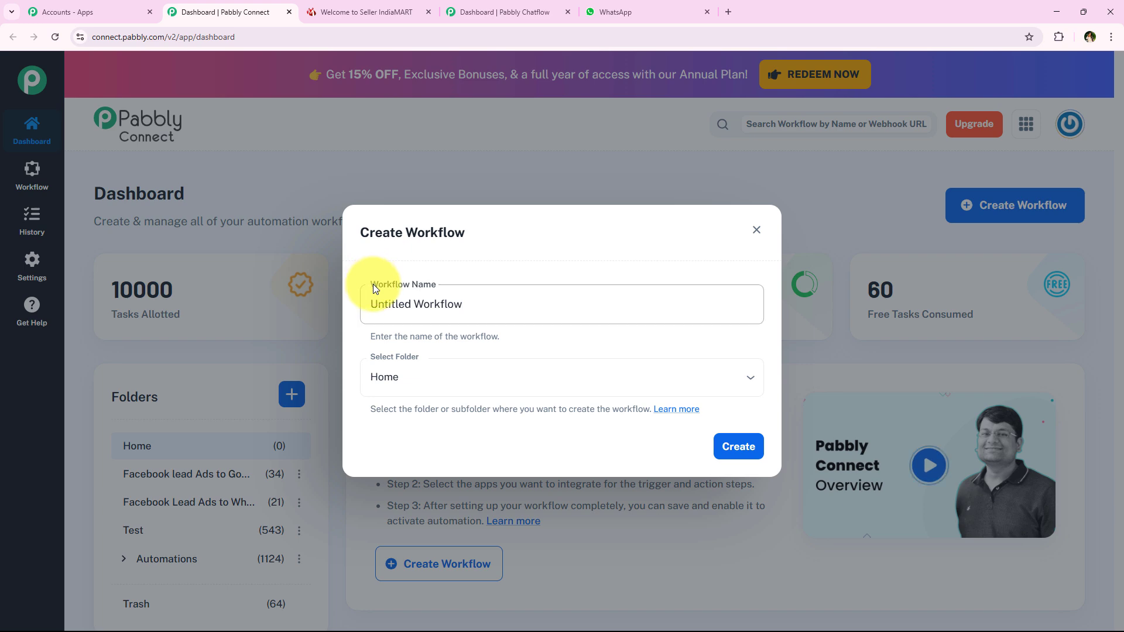
{"action": "left_click", "coordinate": [445, 303]}
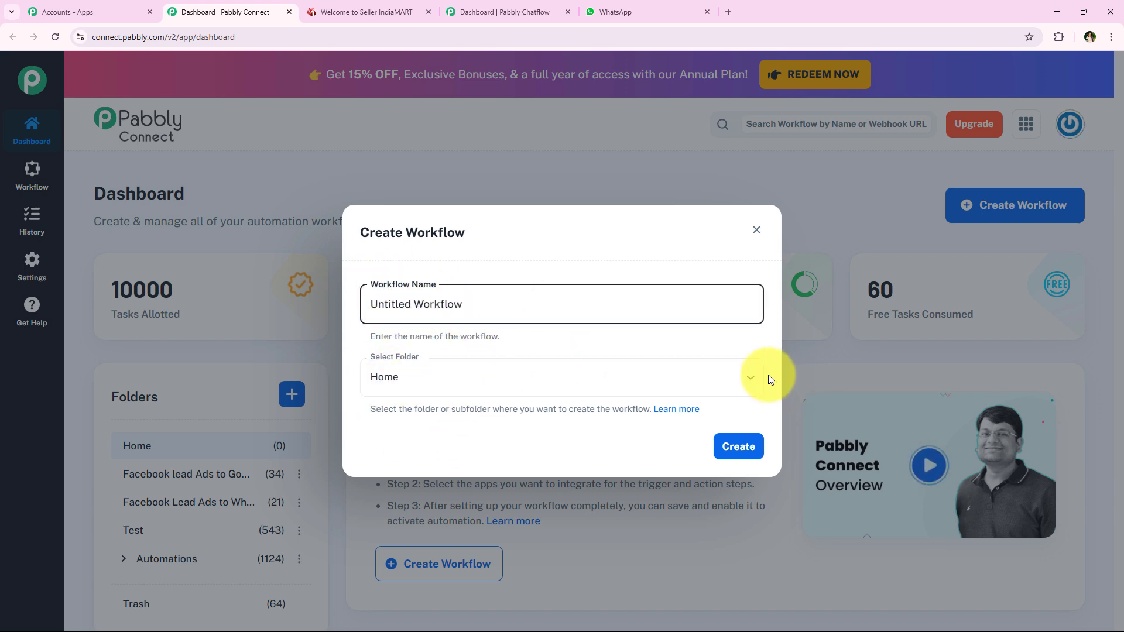
{"action": "left_click", "coordinate": [749, 378]}
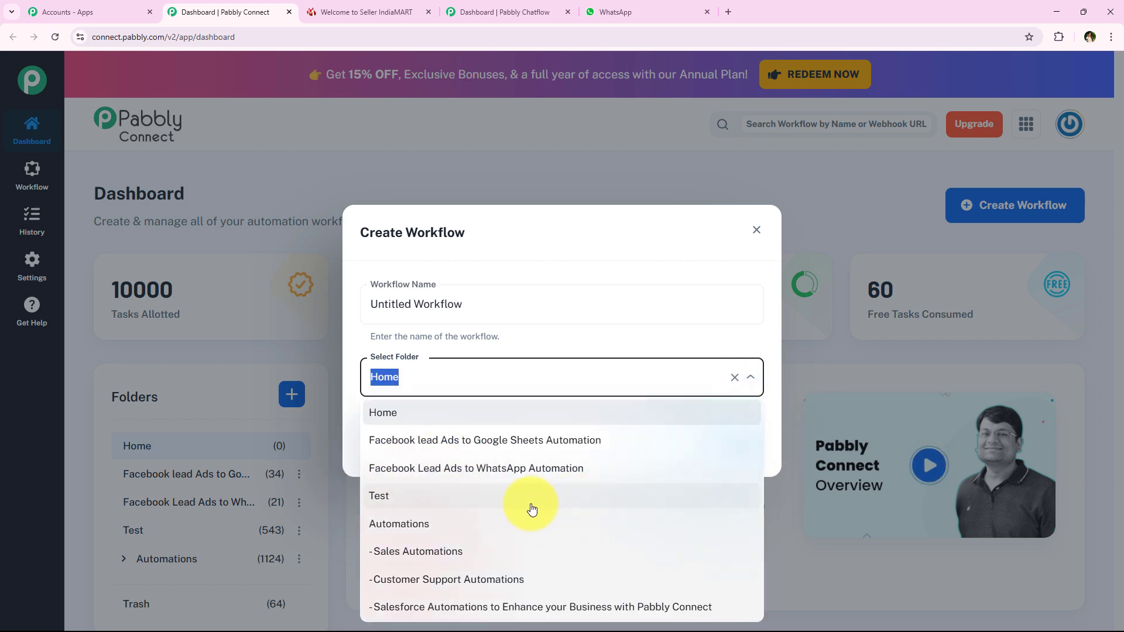
{"action": "left_click", "coordinate": [682, 524]}
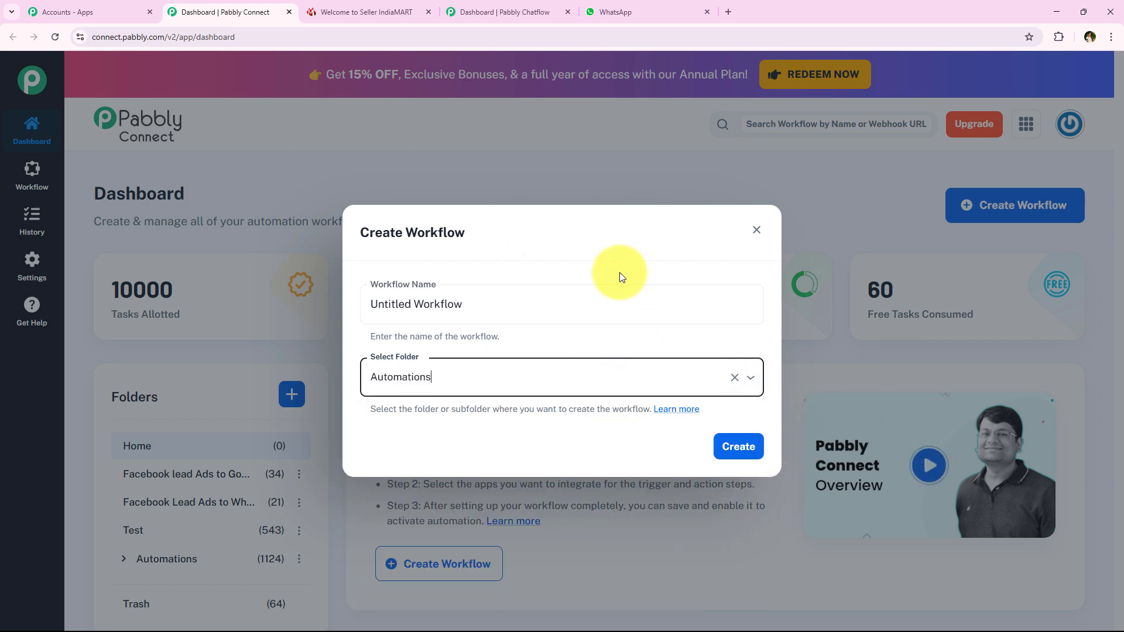
Step: Name the workflow 'How to Send WhatsApp Message to IndiaMART Leads…' and create it
{"action": "double_click", "coordinate": [589, 287]}
{"action": "key", "text": "BackSpace"}
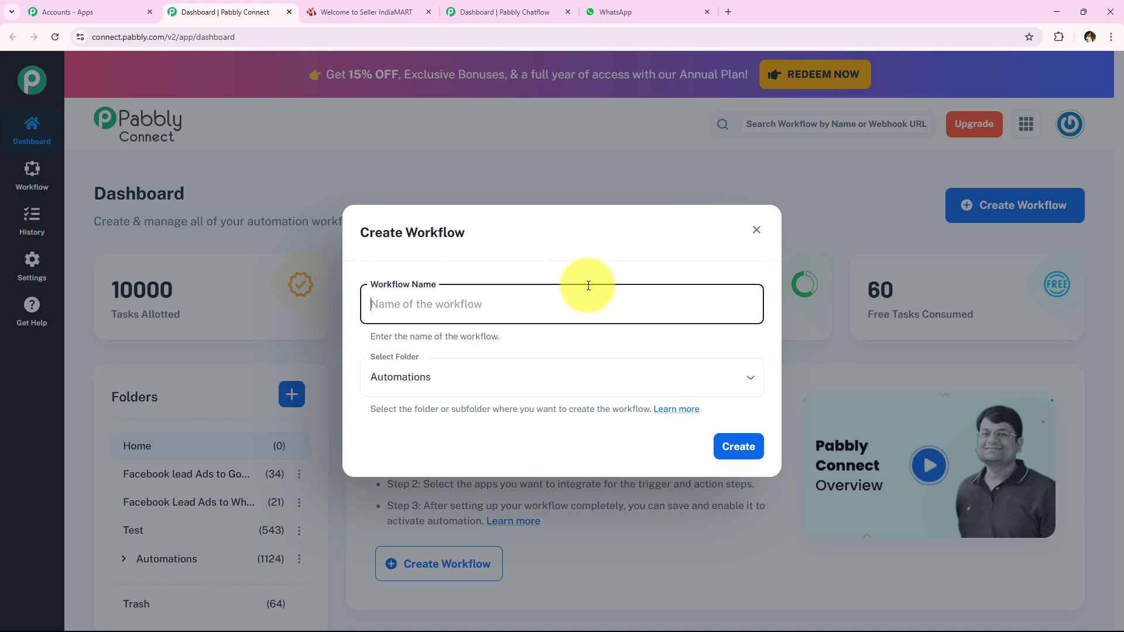
{"action": "key", "text": "ctrl+v"}
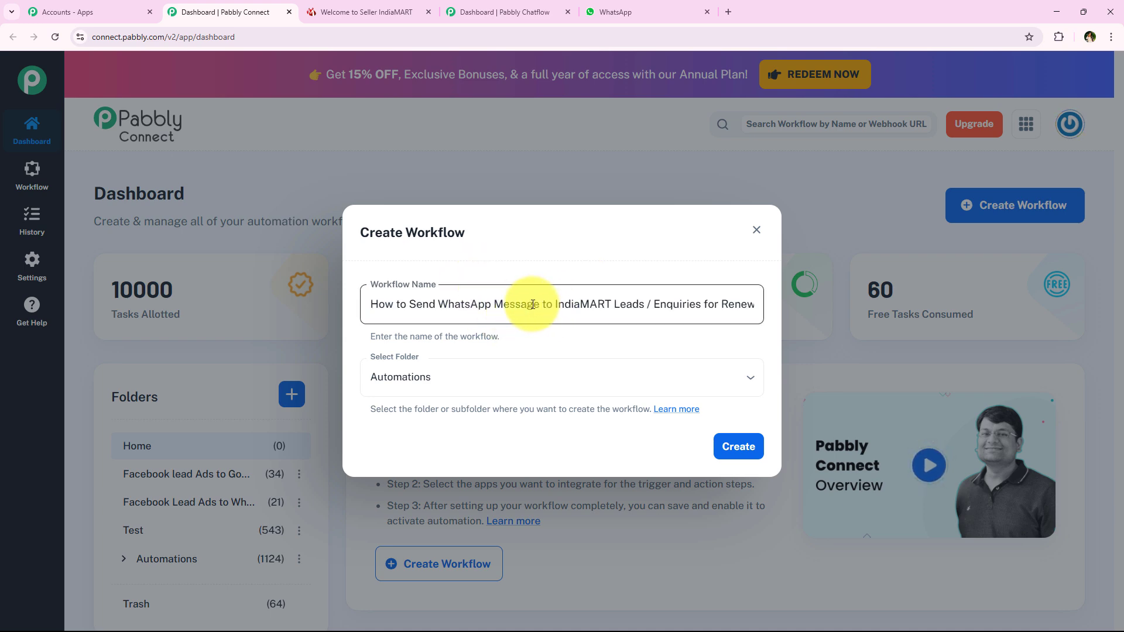
{"action": "left_click_drag", "start_coordinate": [539, 303], "coordinate": [768, 315]}
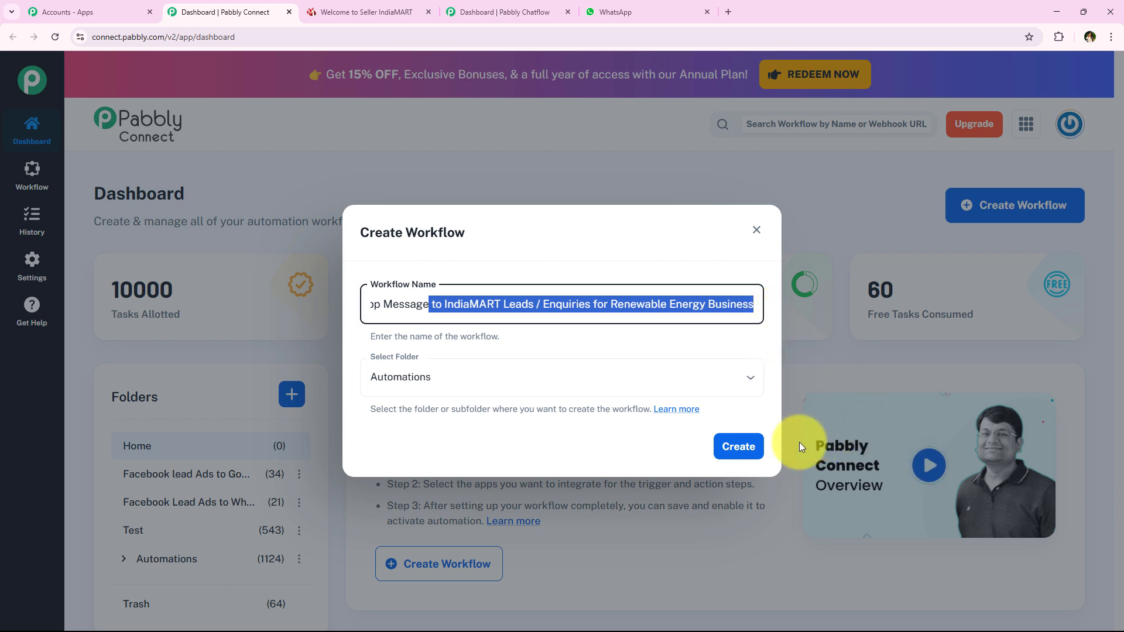
{"action": "left_click", "coordinate": [741, 446]}
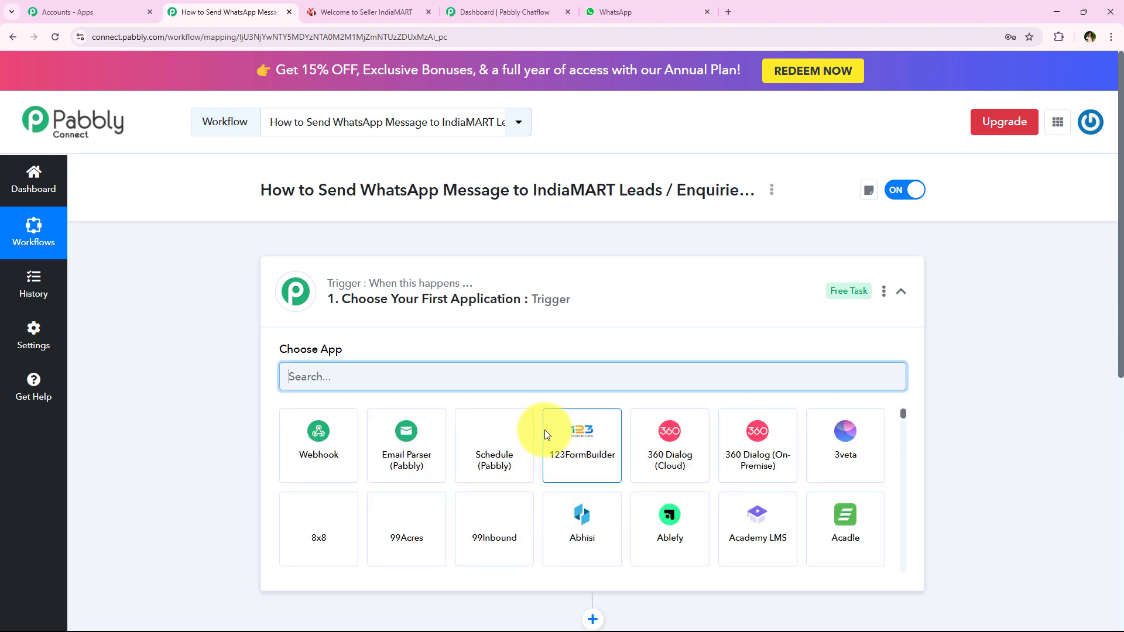
Step: Search 'IndiaMA' in the trigger's app chooser and select IndiaMART as the trigger app
{"action": "left_click", "coordinate": [502, 265]}
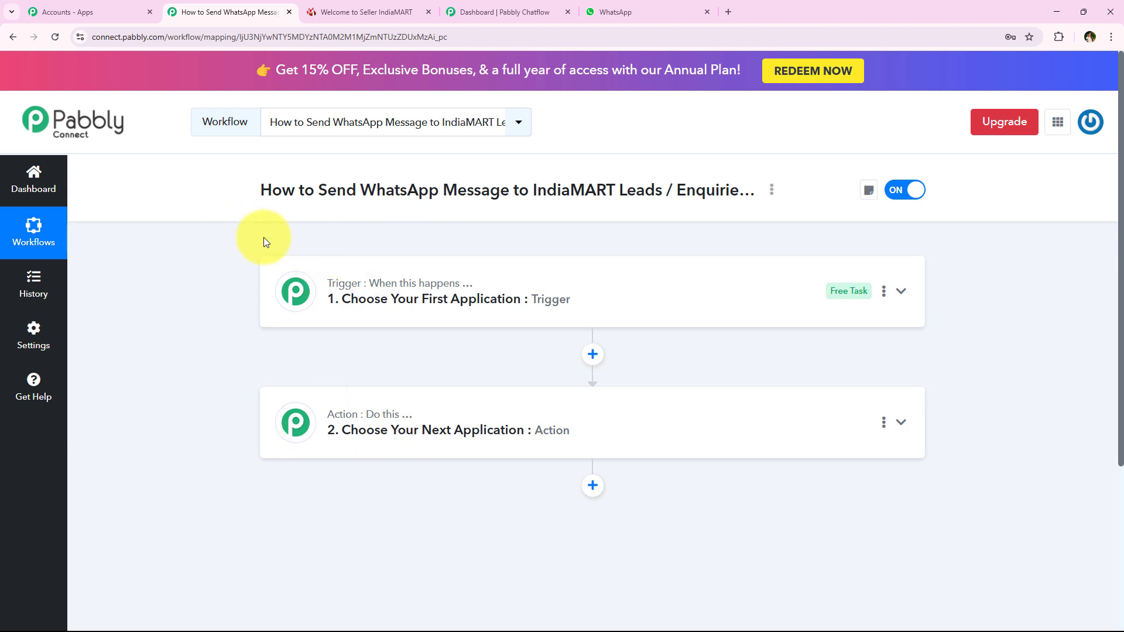
{"action": "mouse_move", "coordinate": [395, 292]}
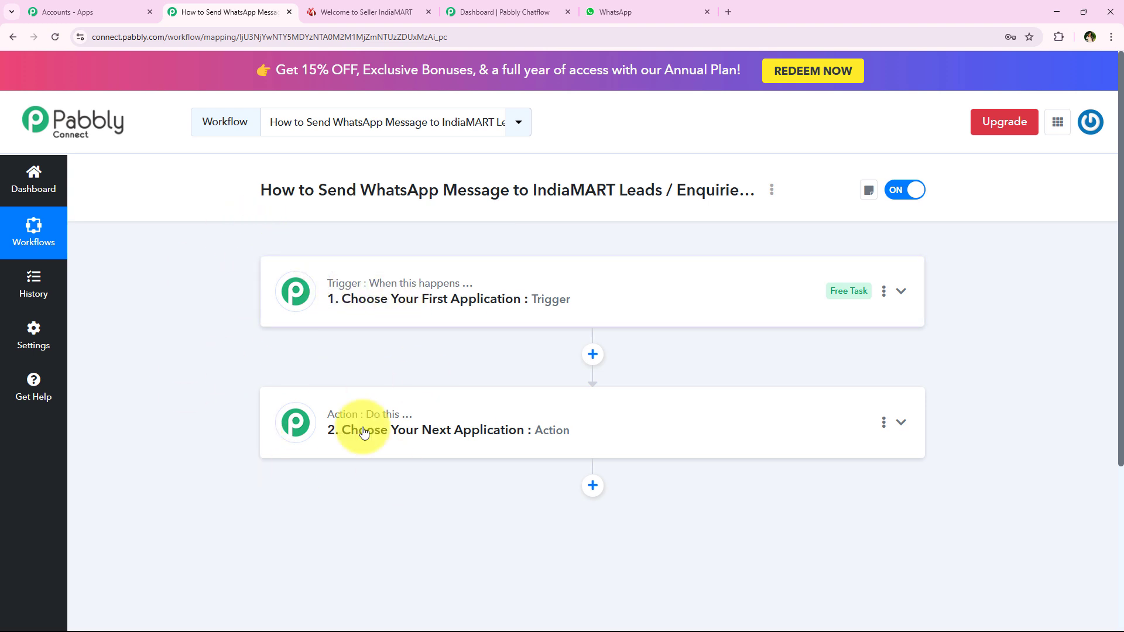
{"action": "mouse_move", "coordinate": [395, 420]}
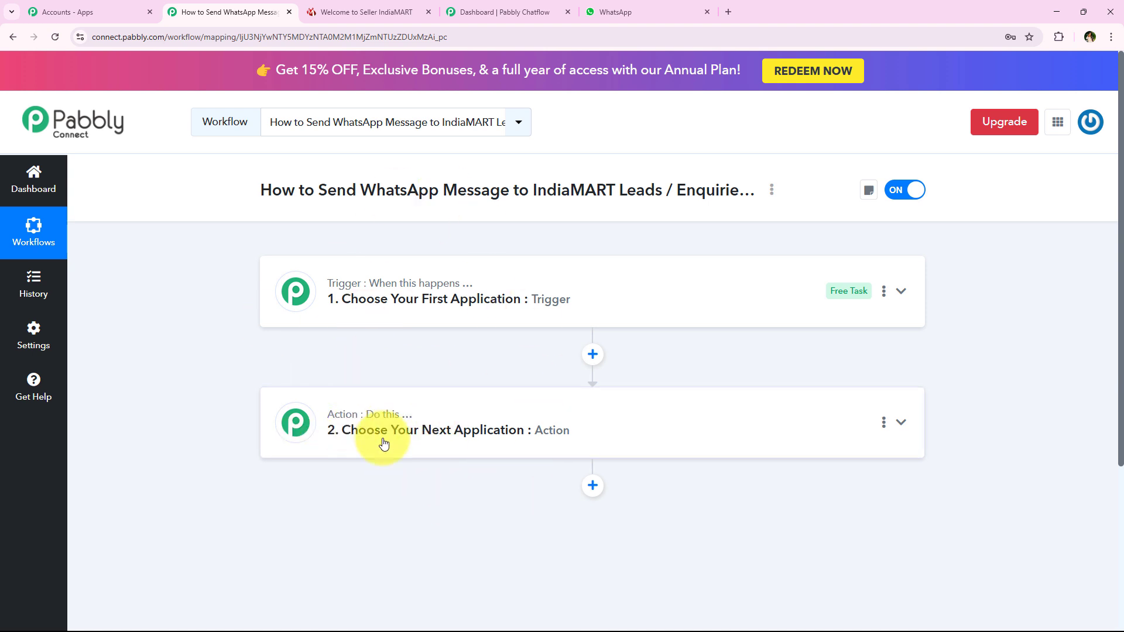
{"action": "left_click", "coordinate": [547, 301]}
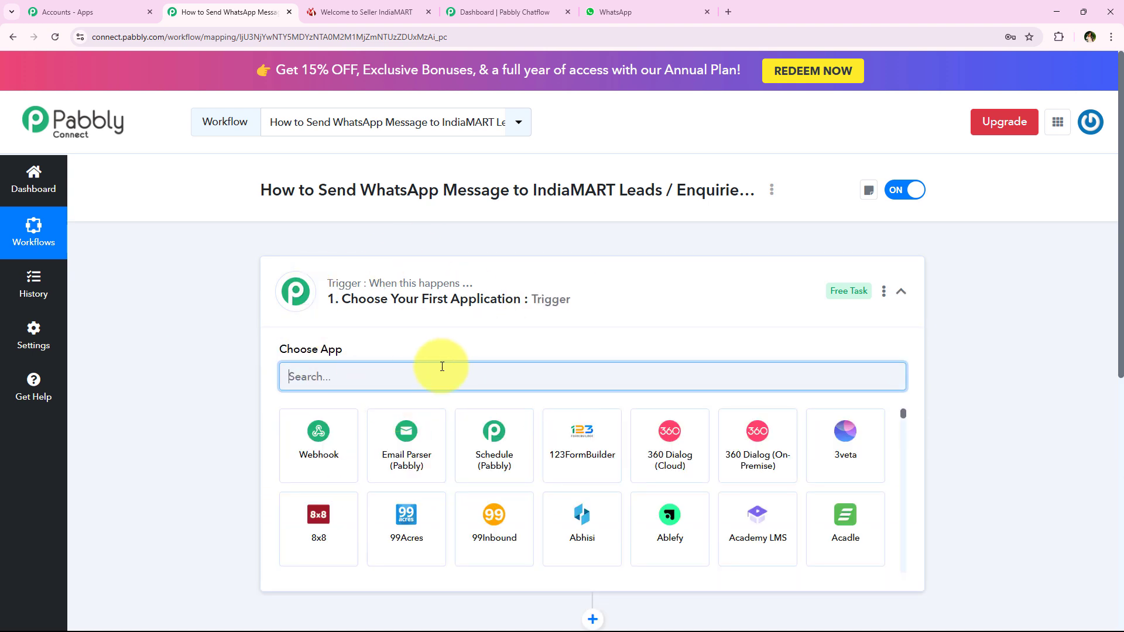
{"action": "type", "text": "Indi"}
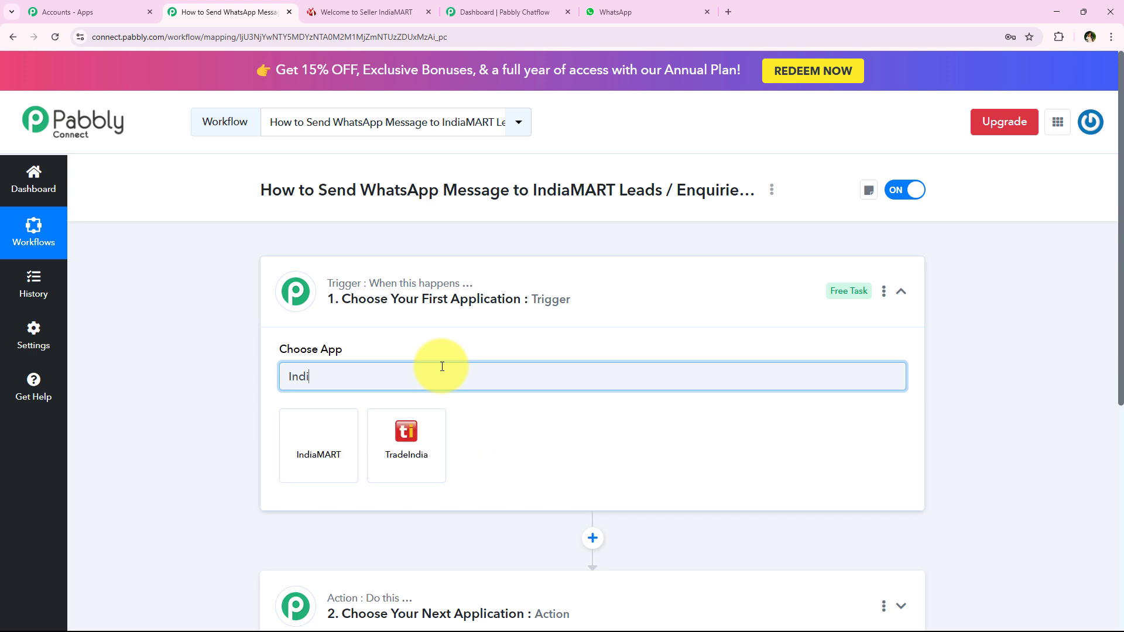
{"action": "type", "text": "aMART"}
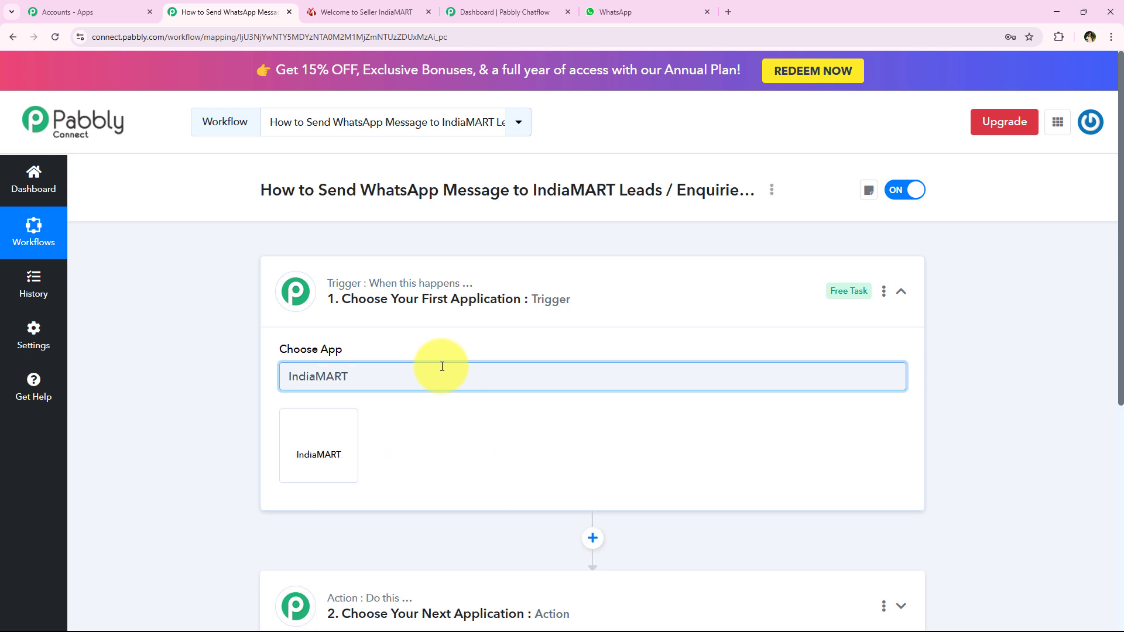
{"action": "left_click", "coordinate": [301, 434]}
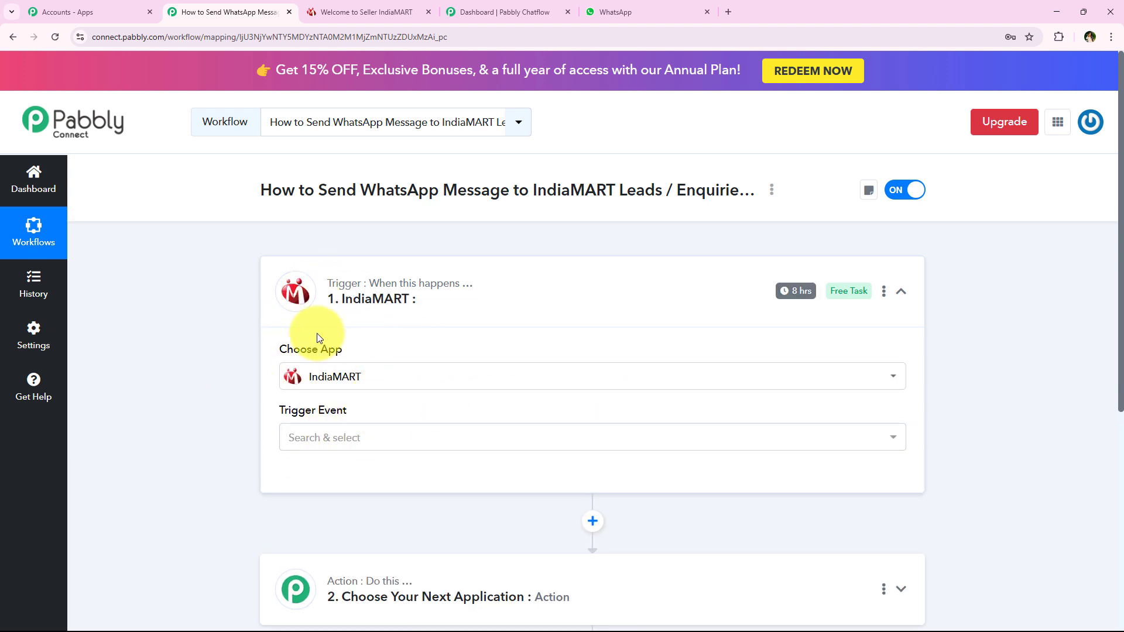
Step: Set the trigger event to New Leads and copy the generated webhook URL
{"action": "left_click", "coordinate": [315, 439]}
{"action": "scroll", "coordinate": [264, 455], "scroll_direction": "down", "scroll_amount": 1}
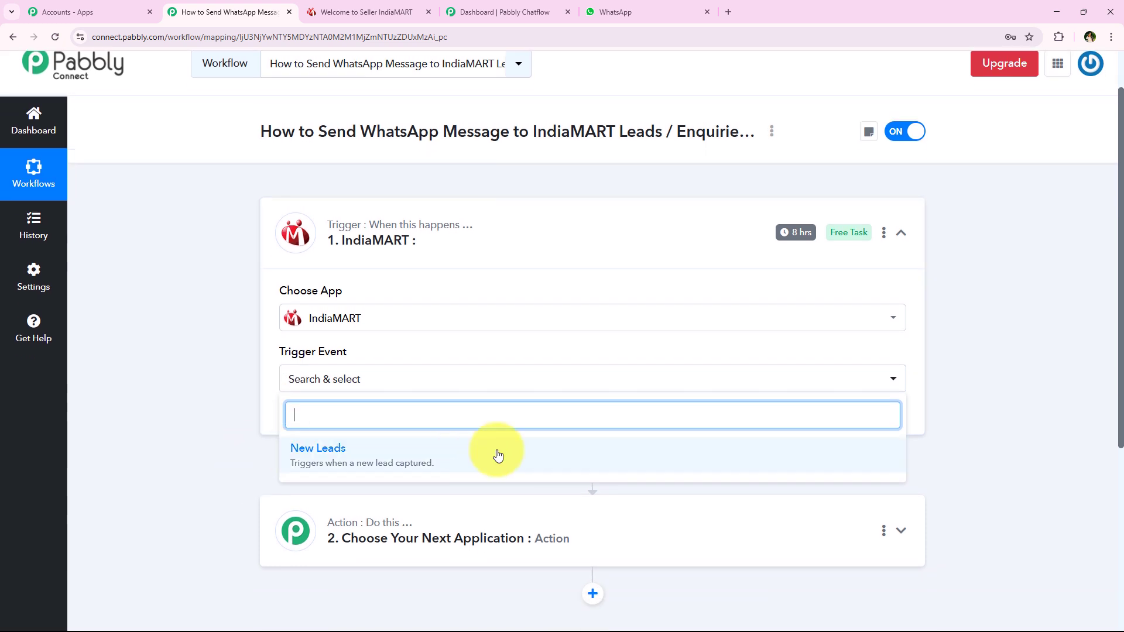
{"action": "left_click", "coordinate": [525, 466]}
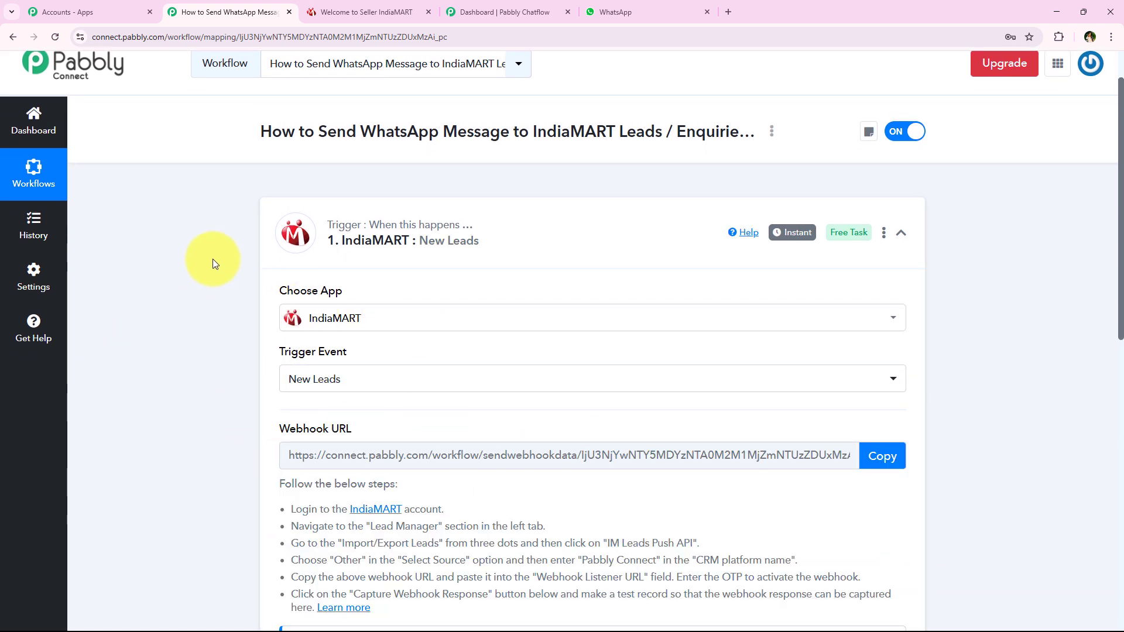
{"action": "scroll", "coordinate": [215, 260], "scroll_direction": "down", "scroll_amount": 2}
{"action": "scroll", "coordinate": [218, 262], "scroll_direction": "down", "scroll_amount": 1}
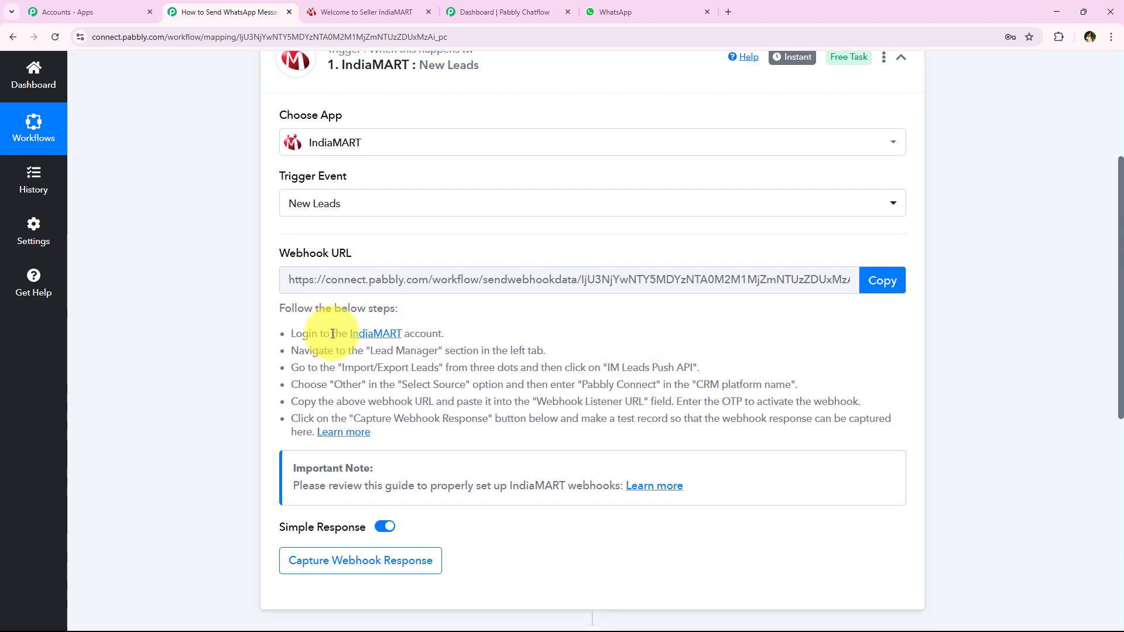
{"action": "left_click", "coordinate": [900, 290]}
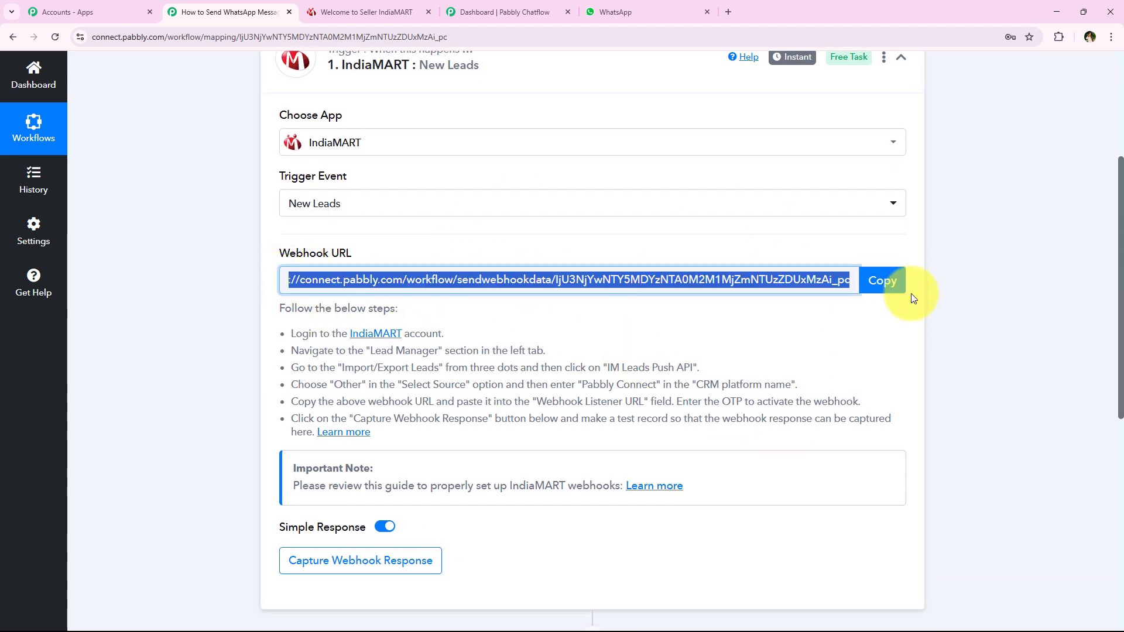
{"action": "scroll", "coordinate": [563, 246], "scroll_direction": "up", "scroll_amount": 2}
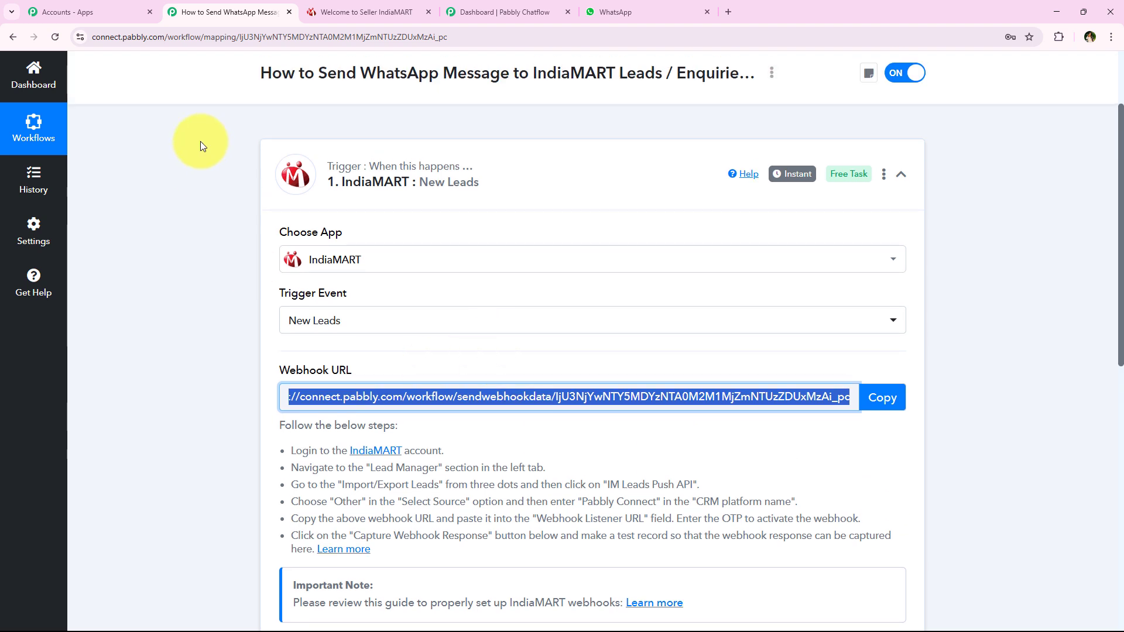
{"action": "scroll", "coordinate": [344, 245], "scroll_direction": "down", "scroll_amount": 2}
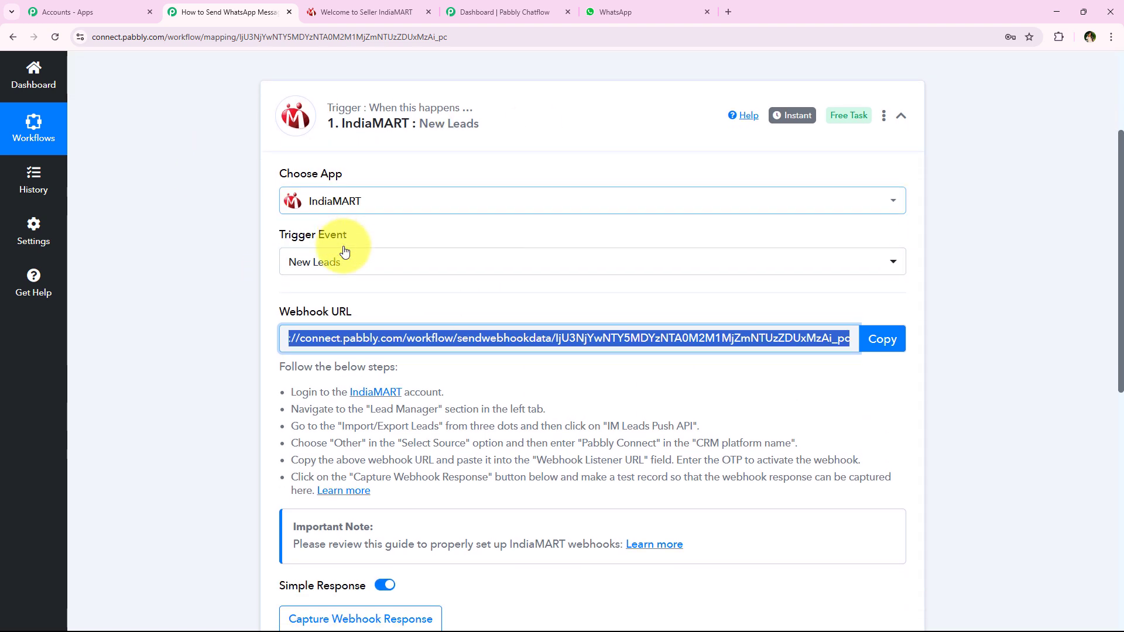
{"action": "left_click", "coordinate": [873, 284]}
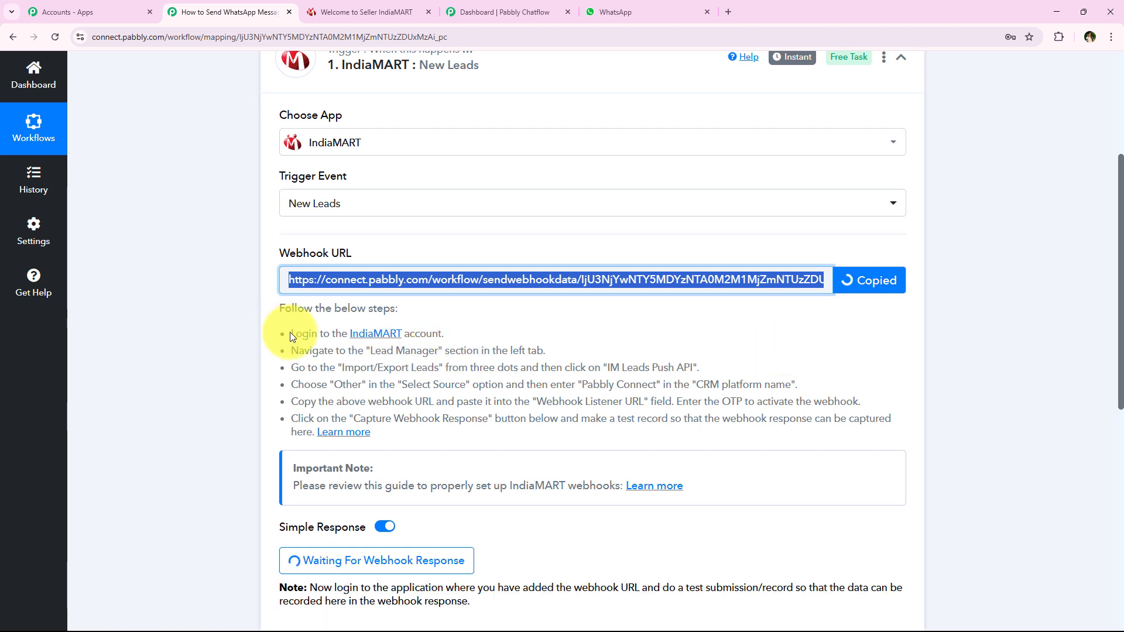
Step: Review the IndiaMART setup steps, then switch to the IndiaMART seller dashboard
{"action": "left_click_drag", "start_coordinate": [290, 335], "coordinate": [782, 440]}
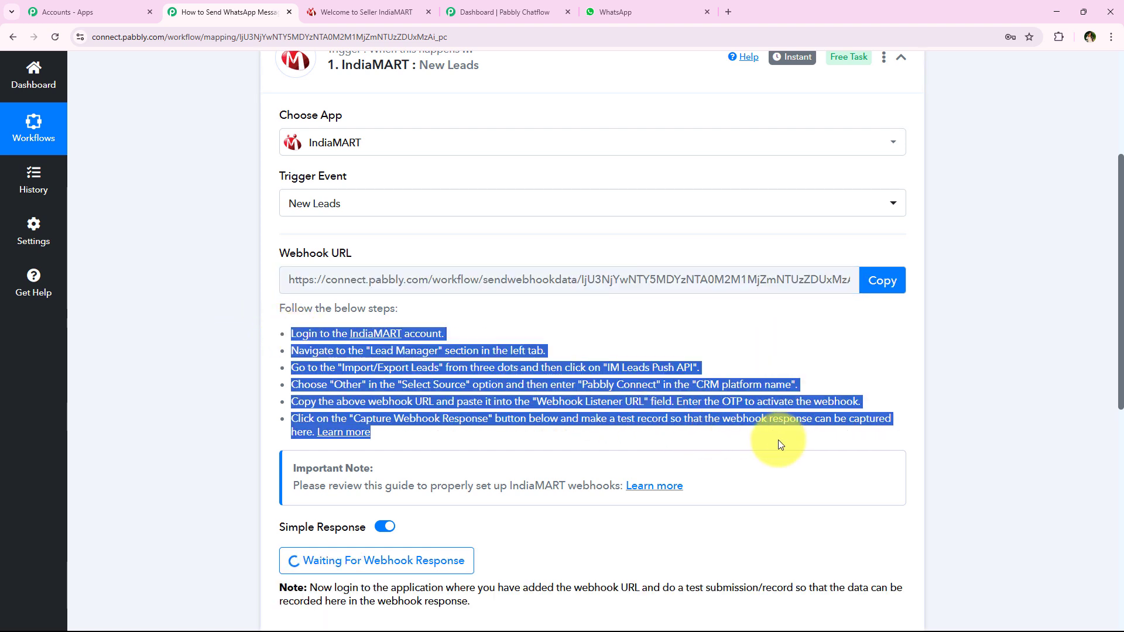
{"action": "left_click", "coordinate": [778, 440]}
{"action": "left_click_drag", "start_coordinate": [290, 335], "coordinate": [443, 337]}
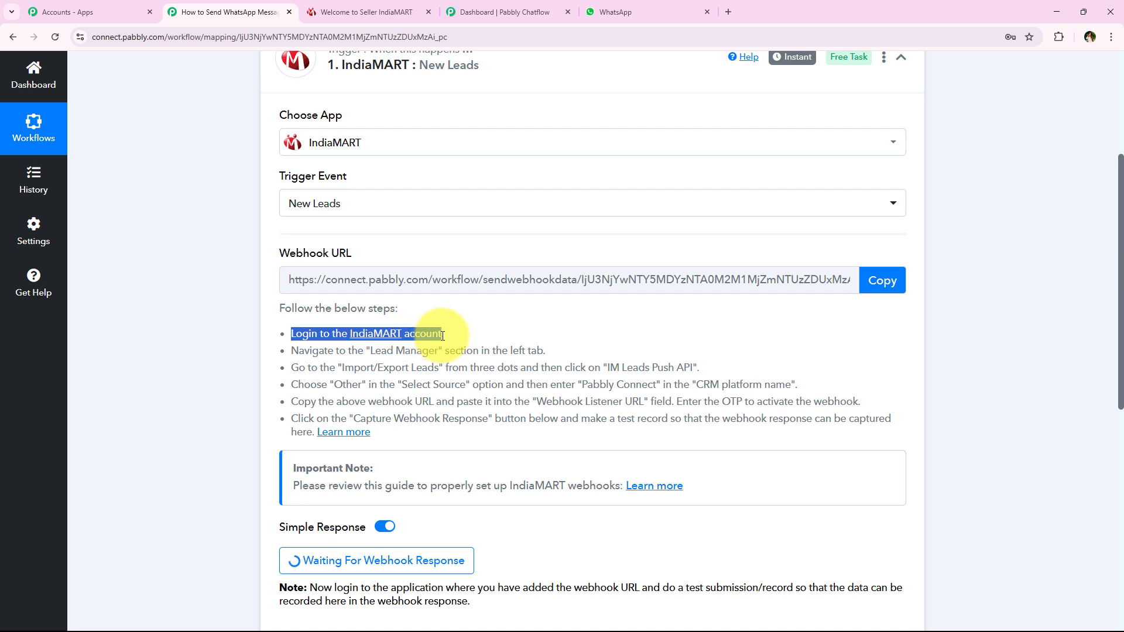
{"action": "left_click_drag", "start_coordinate": [263, 353], "coordinate": [545, 353]}
{"action": "left_click_drag", "start_coordinate": [291, 369], "coordinate": [689, 378]}
{"action": "left_click_drag", "start_coordinate": [690, 378], "coordinate": [701, 371]}
{"action": "left_click", "coordinate": [700, 372]}
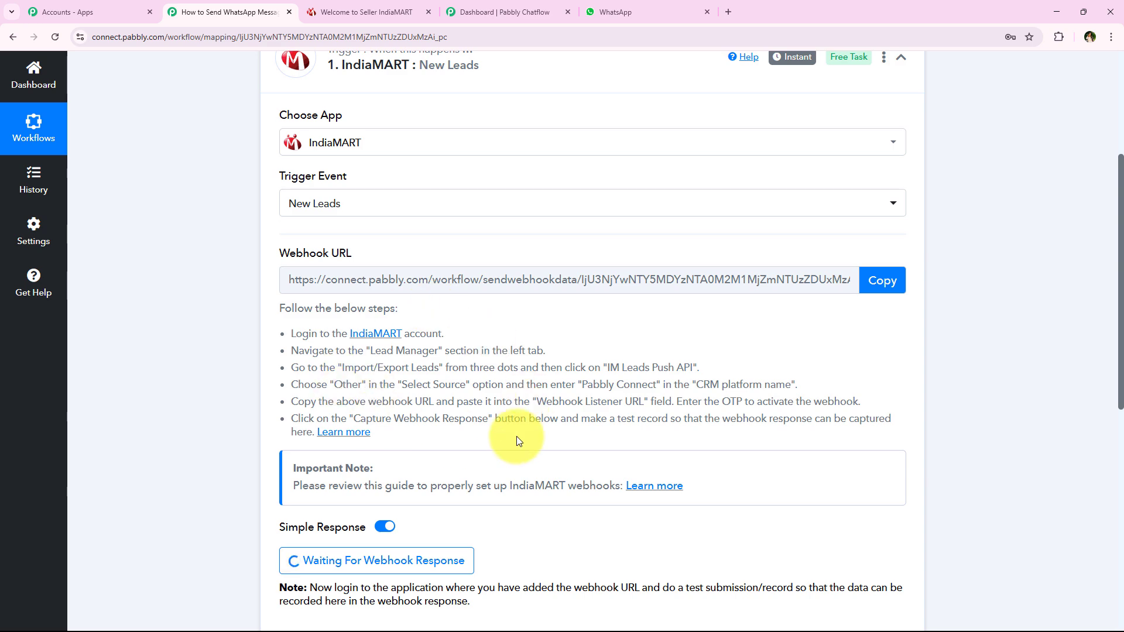
{"action": "key", "text": "ctrl+Tab"}
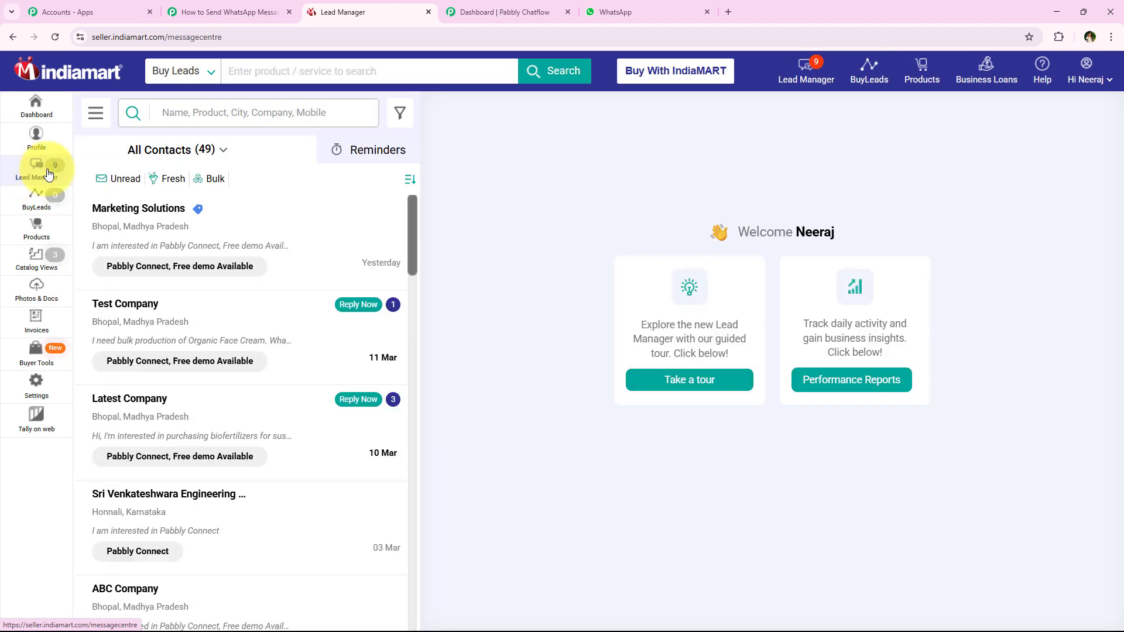
Step: Open Lead Manager's Import / Export Leads > Push API page, then return to the Pabbly workflow
{"action": "left_click", "coordinate": [97, 117]}
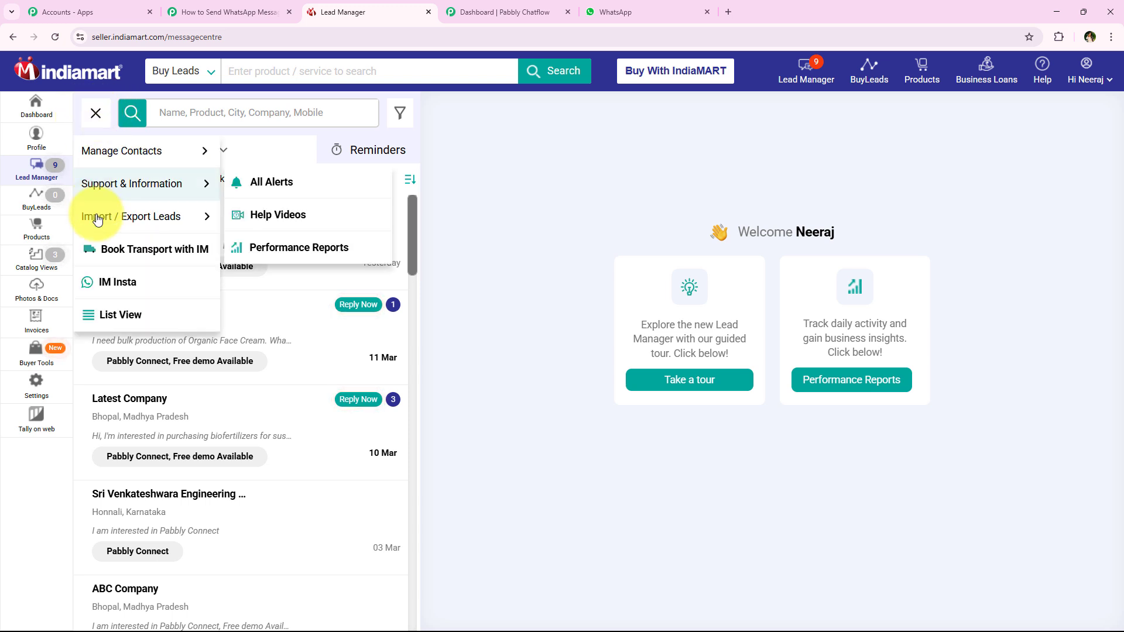
{"action": "mouse_move", "coordinate": [96, 217]}
{"action": "left_click", "coordinate": [272, 251]}
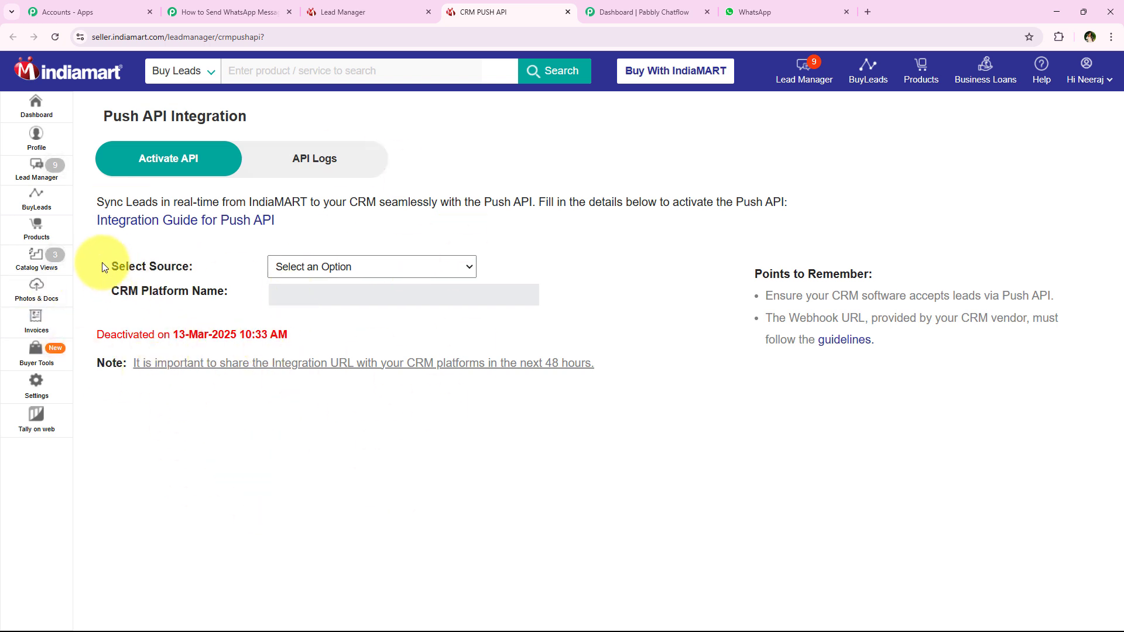
{"action": "left_click_drag", "start_coordinate": [101, 263], "coordinate": [222, 296]}
{"action": "left_click", "coordinate": [224, 307]}
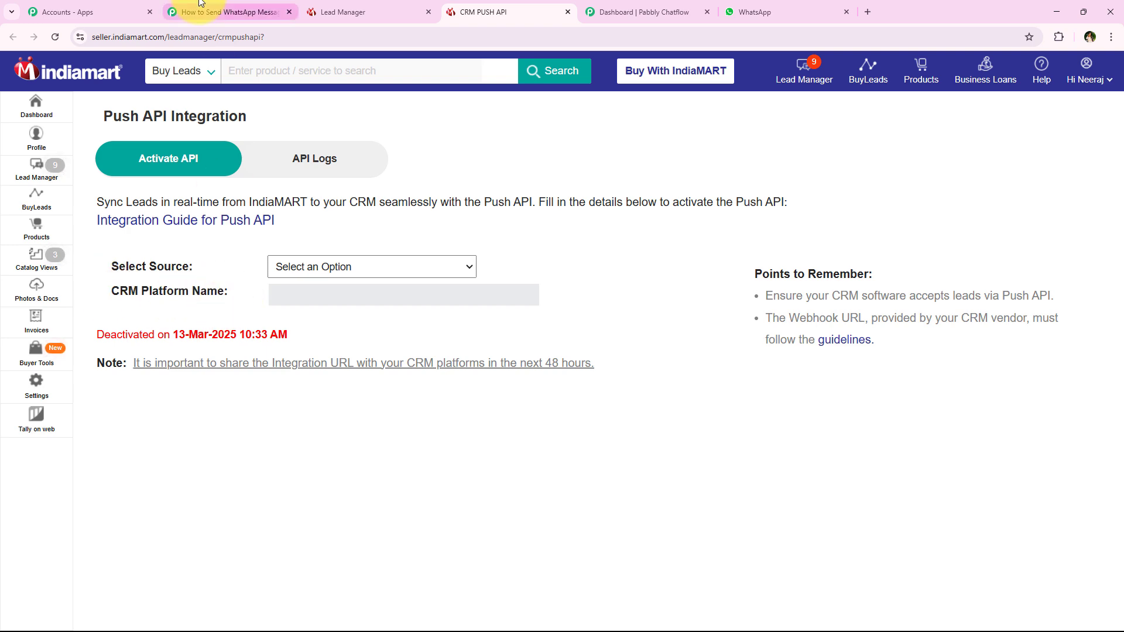
{"action": "left_click", "coordinate": [199, 7]}
{"action": "scroll", "coordinate": [290, 397], "scroll_direction": "down", "scroll_amount": 1}
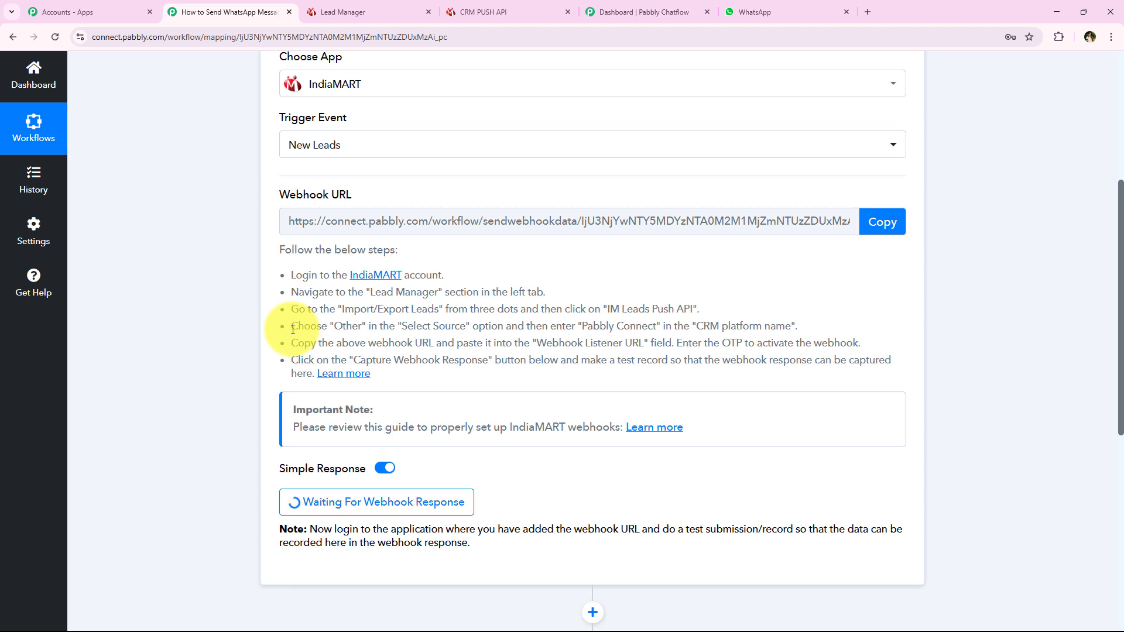
Step: Read steps 4–5 on choosing Other and naming Pabbly Connect, then return to the Push API page
{"action": "left_click_drag", "start_coordinate": [293, 330], "coordinate": [756, 340]}
{"action": "left_click", "coordinate": [507, 324]}
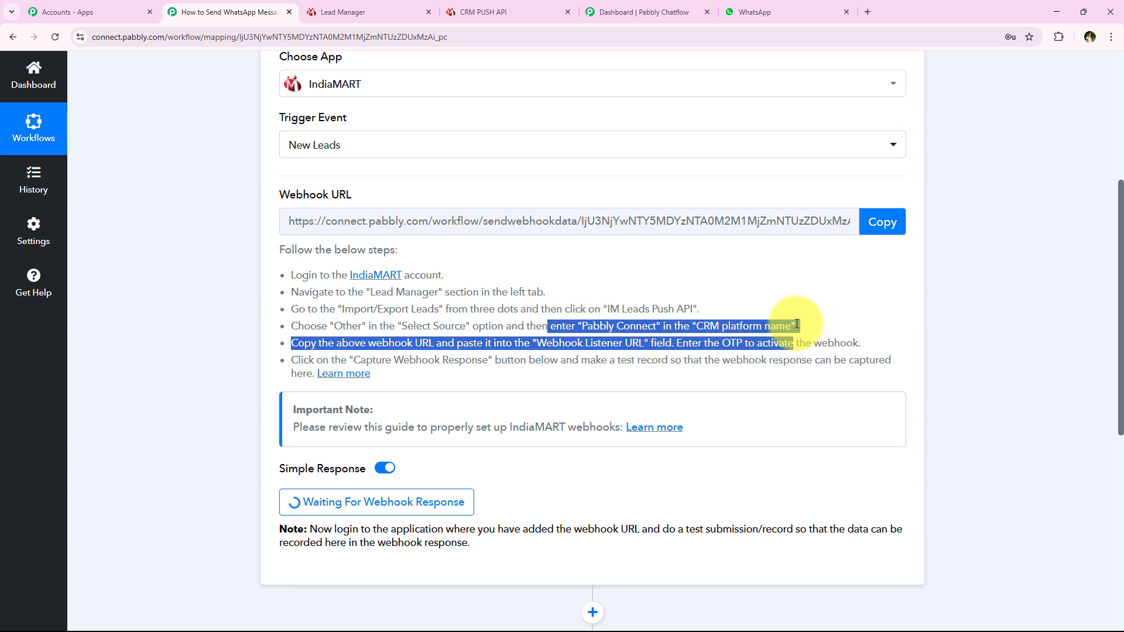
{"action": "left_click", "coordinate": [767, 328]}
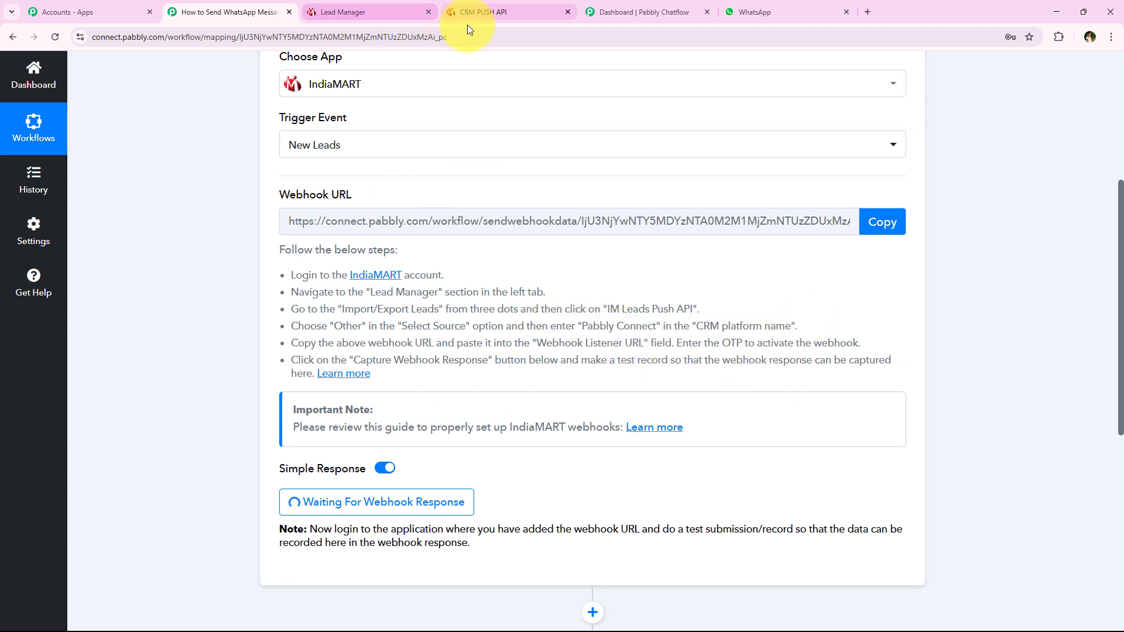
{"action": "left_click", "coordinate": [455, 15]}
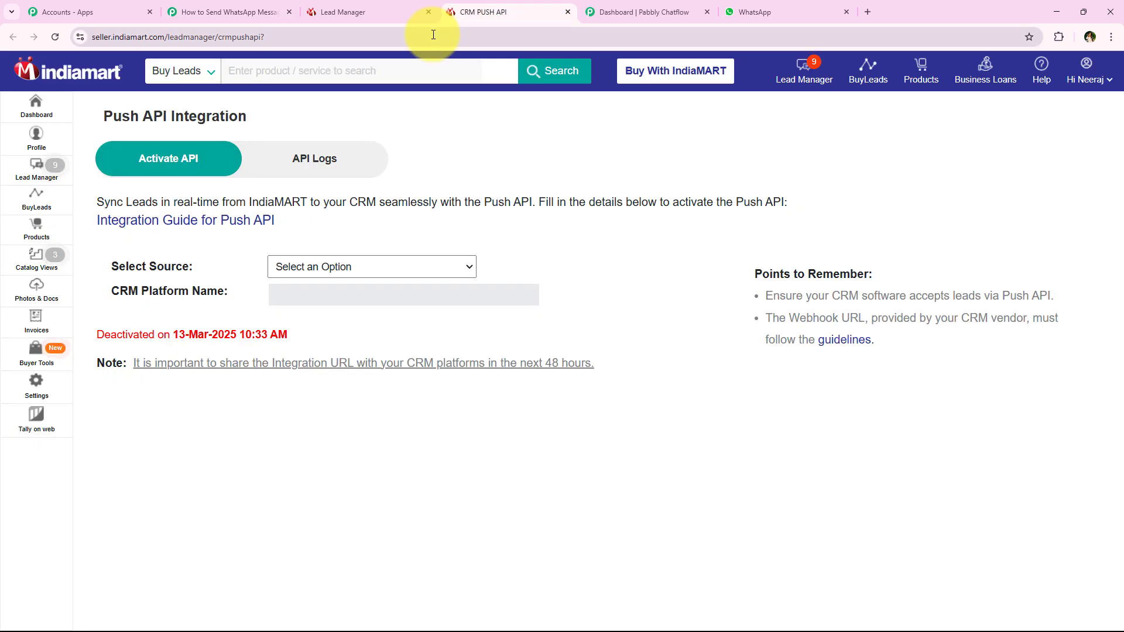
Step: Set source to Other, platform name Pabbly Connect, paste the Pabbly webhook URL, and save
{"action": "left_click", "coordinate": [315, 263]}
{"action": "left_click", "coordinate": [283, 386]}
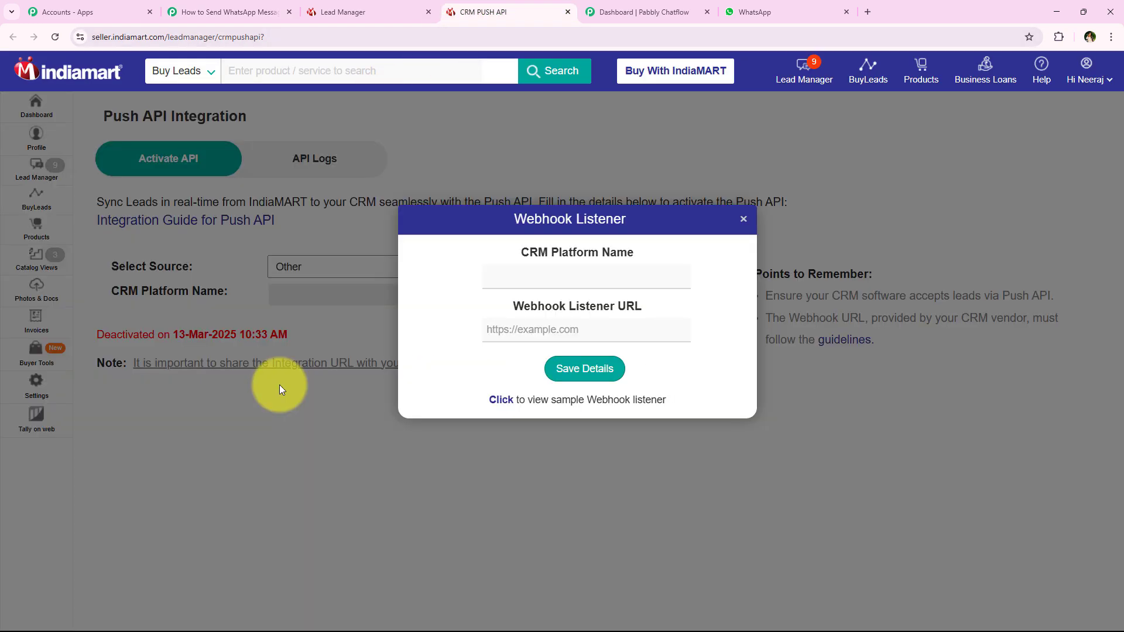
{"action": "left_click", "coordinate": [586, 275]}
{"action": "left_click", "coordinate": [592, 303]}
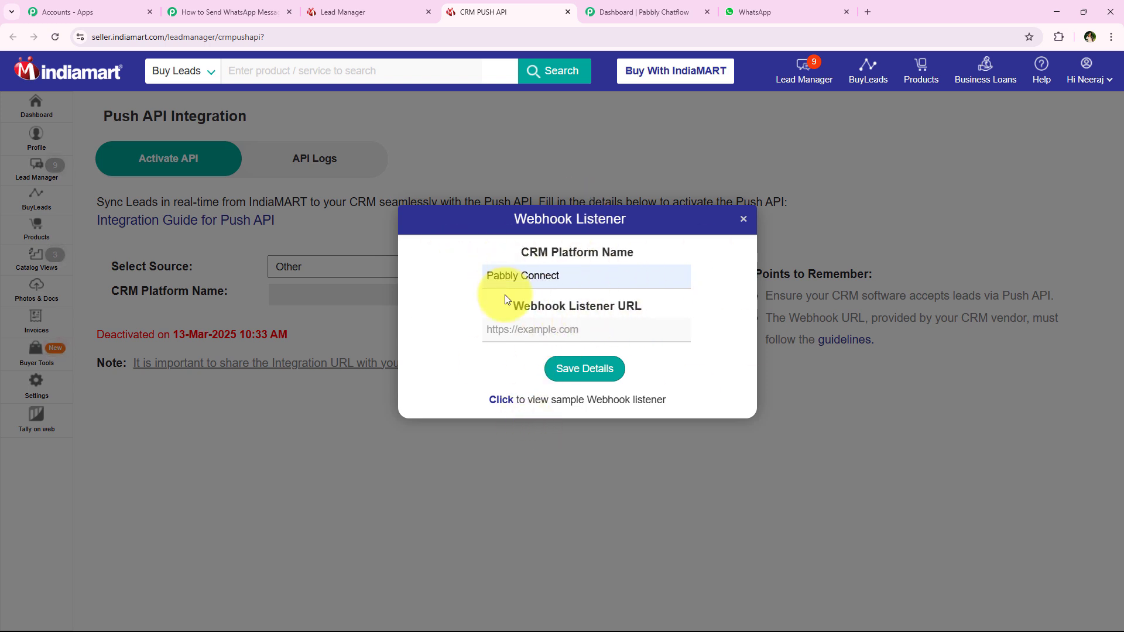
{"action": "left_click", "coordinate": [502, 329]}
{"action": "right_click", "coordinate": [503, 331]}
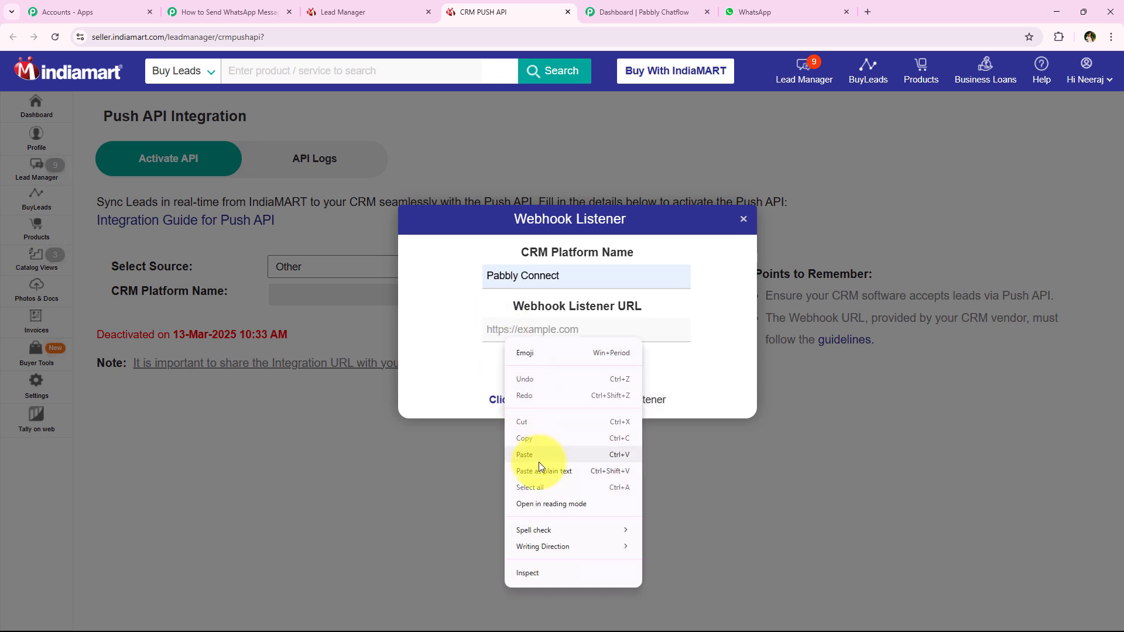
{"action": "left_click", "coordinate": [530, 455]}
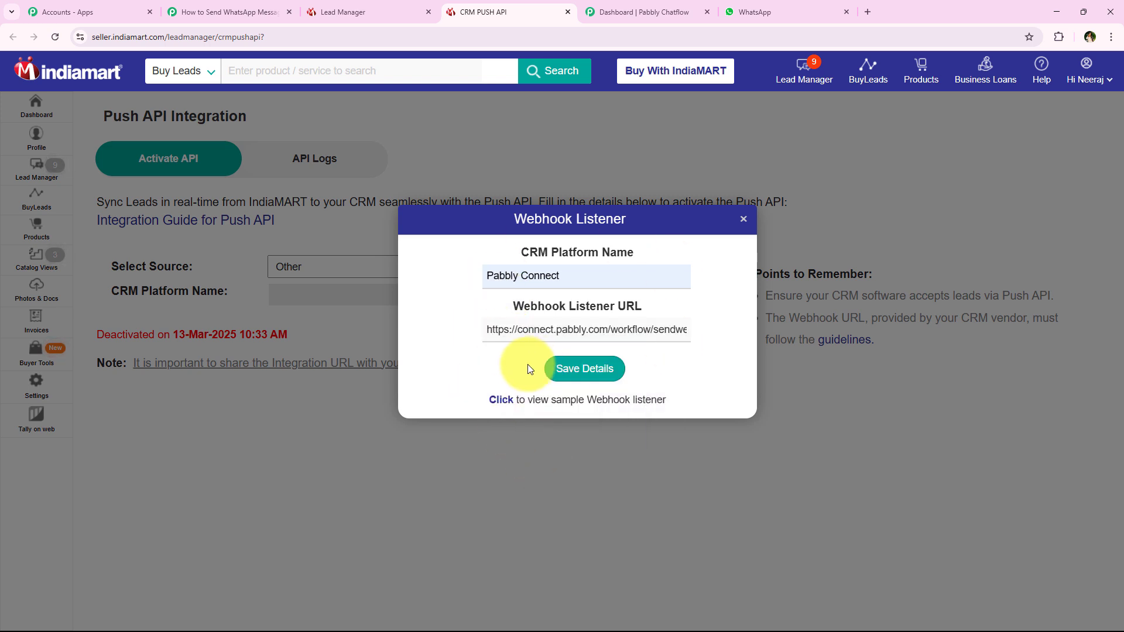
{"action": "left_click", "coordinate": [583, 372]}
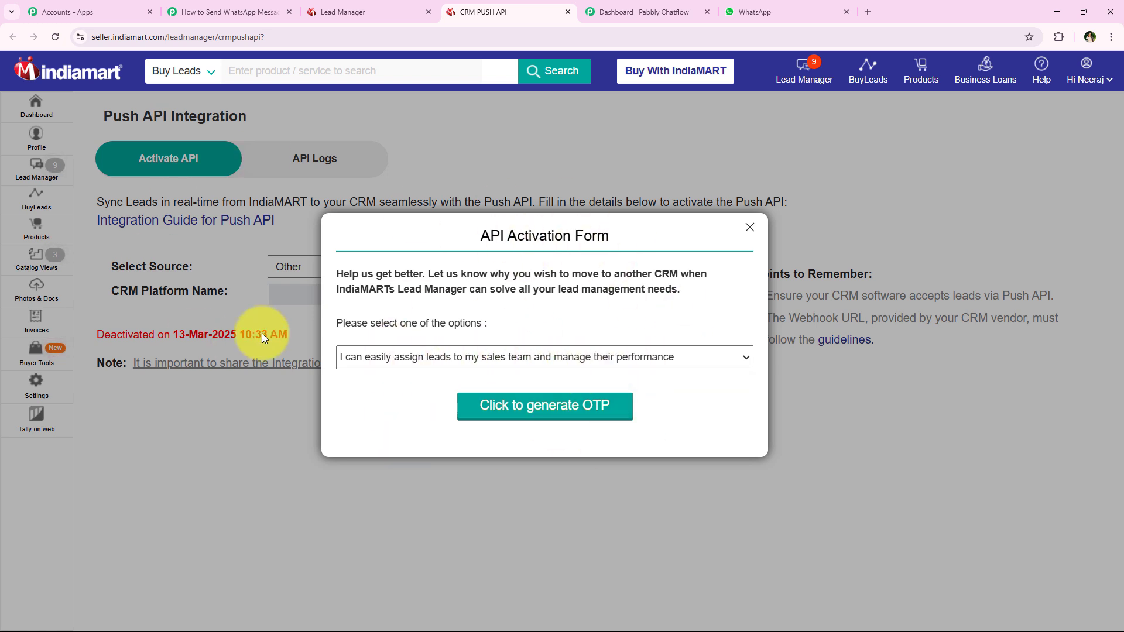
Step: Keep the reason about assigning leads to the sales team and generate the activation OTP
{"action": "left_click", "coordinate": [448, 360]}
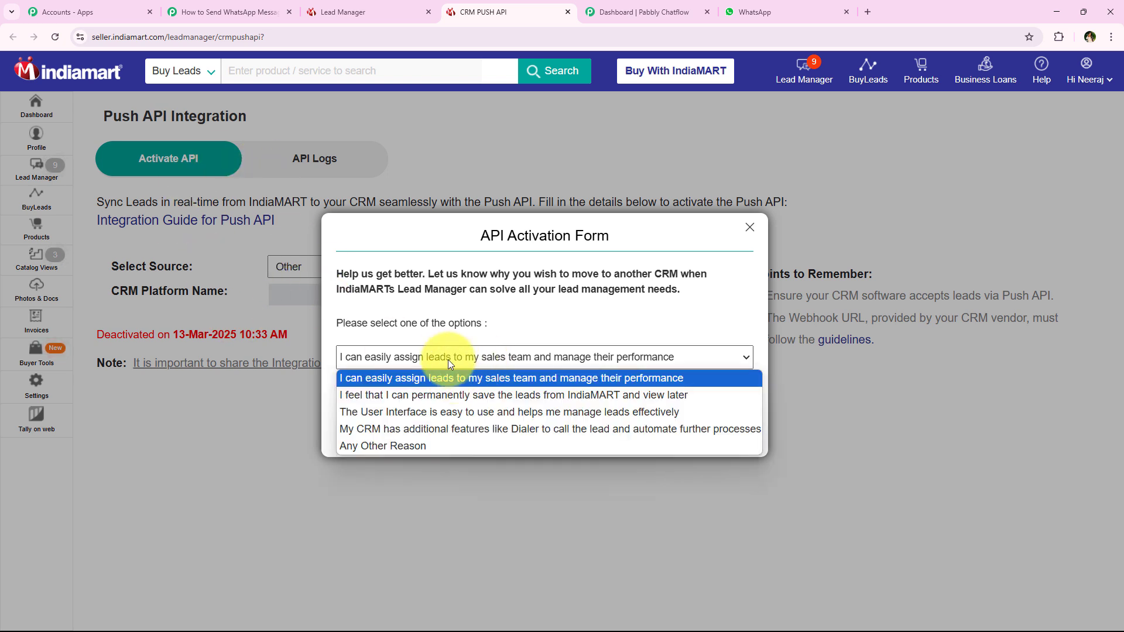
{"action": "left_click", "coordinate": [447, 358]}
{"action": "left_click", "coordinate": [443, 363]}
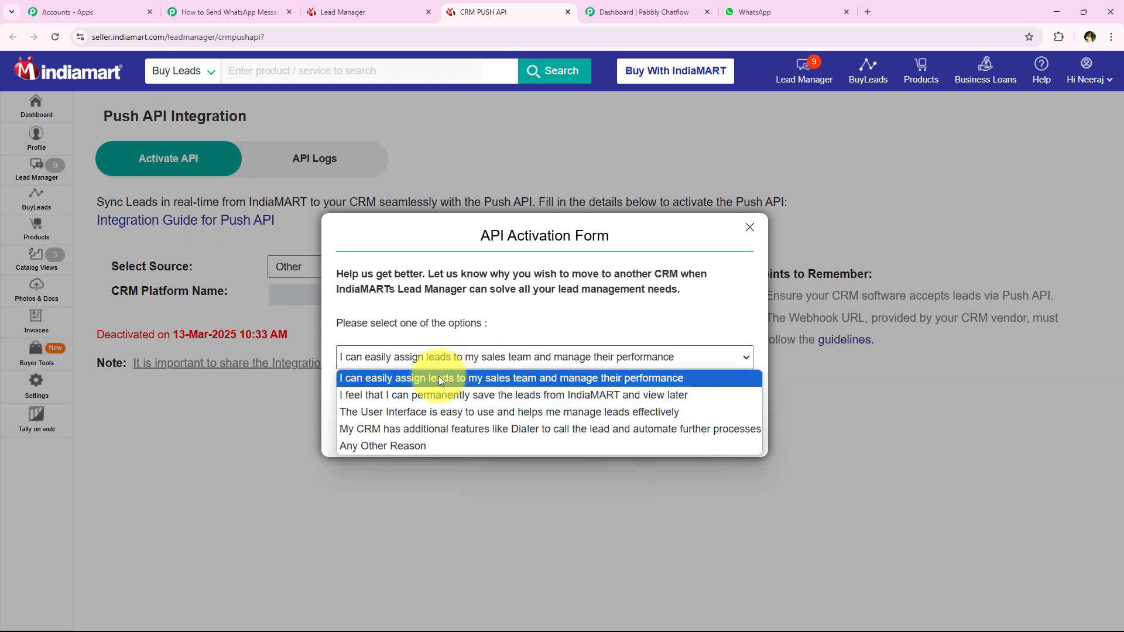
{"action": "left_click", "coordinate": [433, 364]}
{"action": "left_click", "coordinate": [431, 364]}
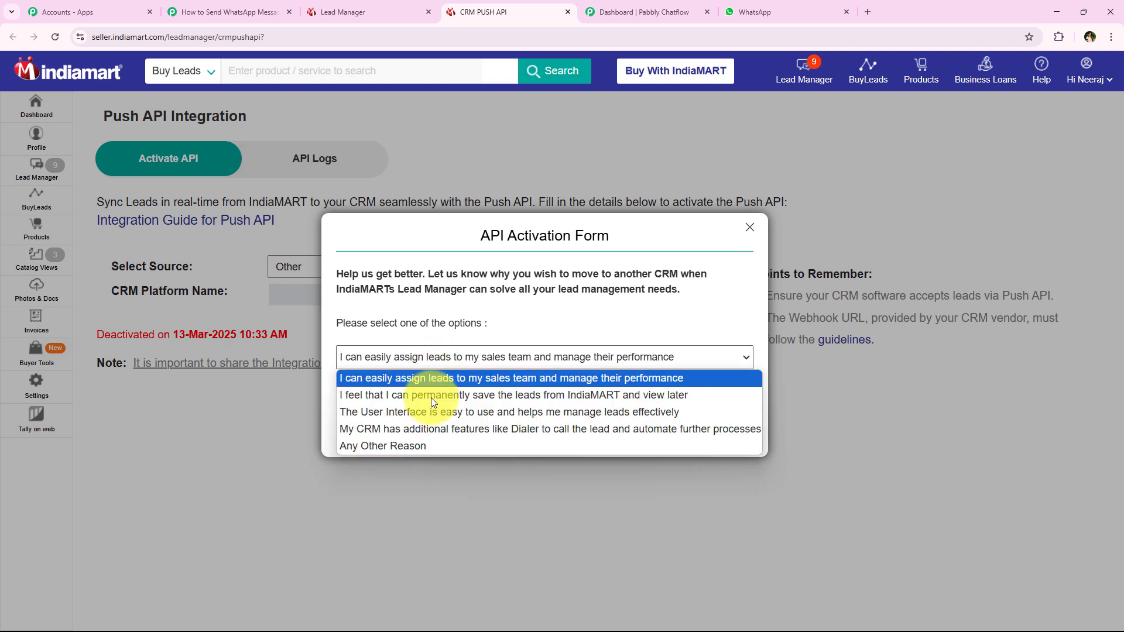
{"action": "left_click", "coordinate": [417, 398]}
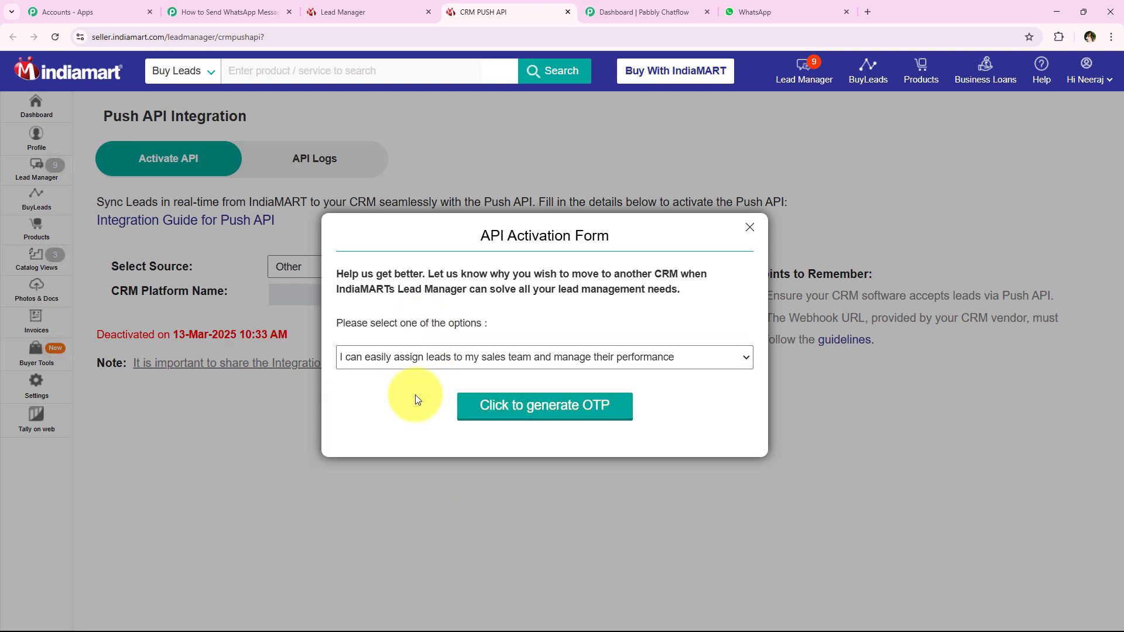
{"action": "left_click", "coordinate": [507, 410]}
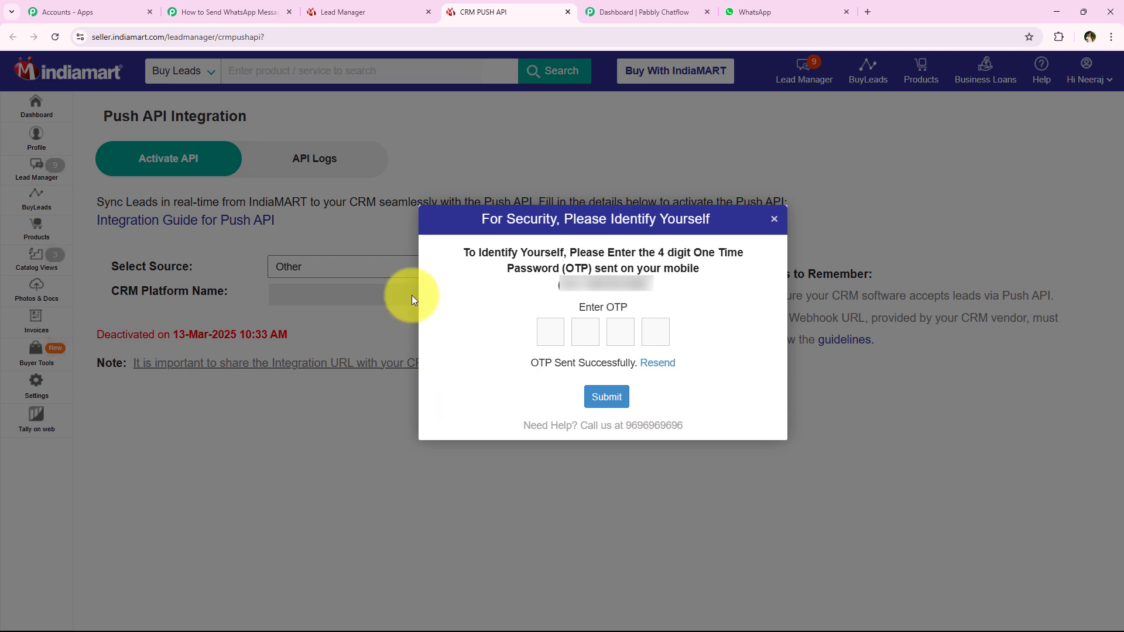
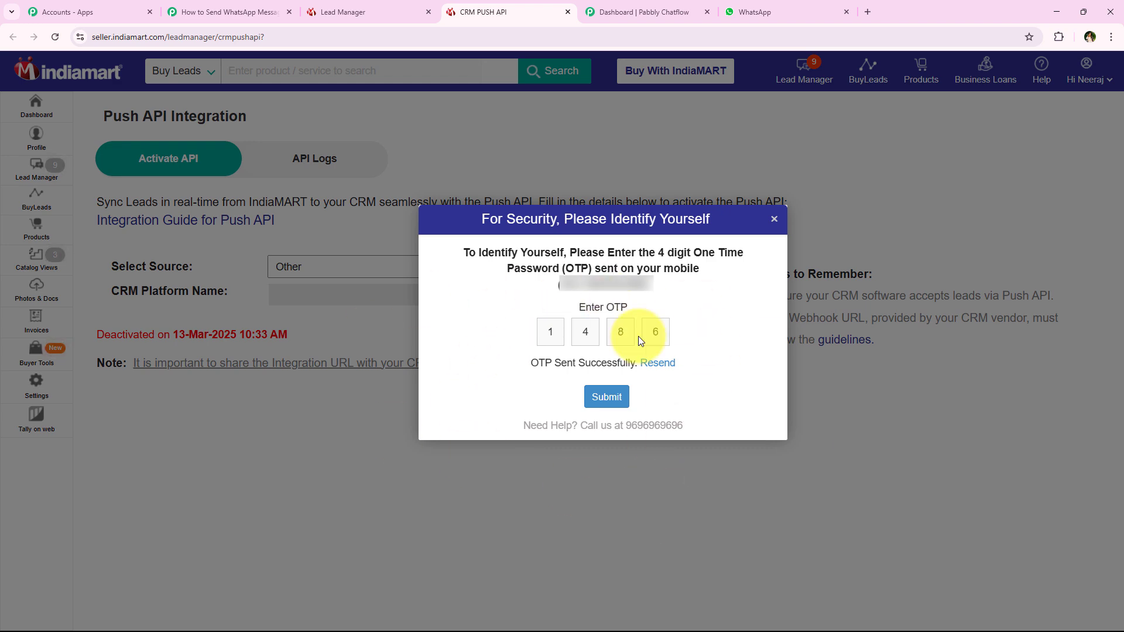
Step: Submit the verification code to activate the Push API and confirm it shows 'Integration live since'
{"action": "left_click", "coordinate": [609, 398]}
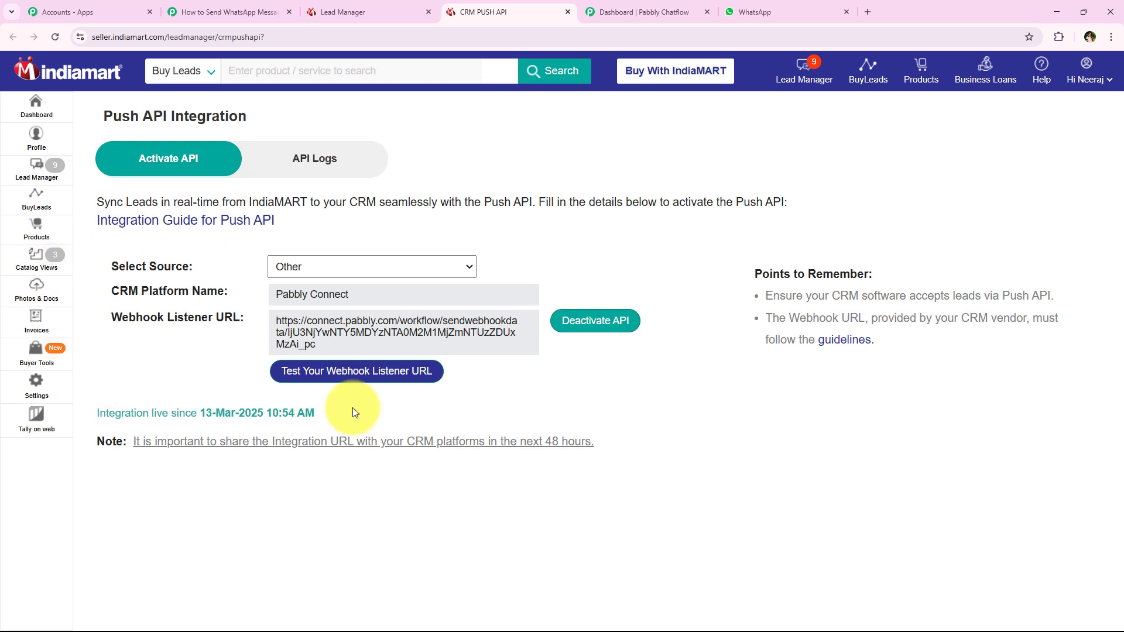
{"action": "left_click_drag", "start_coordinate": [119, 319], "coordinate": [238, 339]}
{"action": "left_click", "coordinate": [239, 339]}
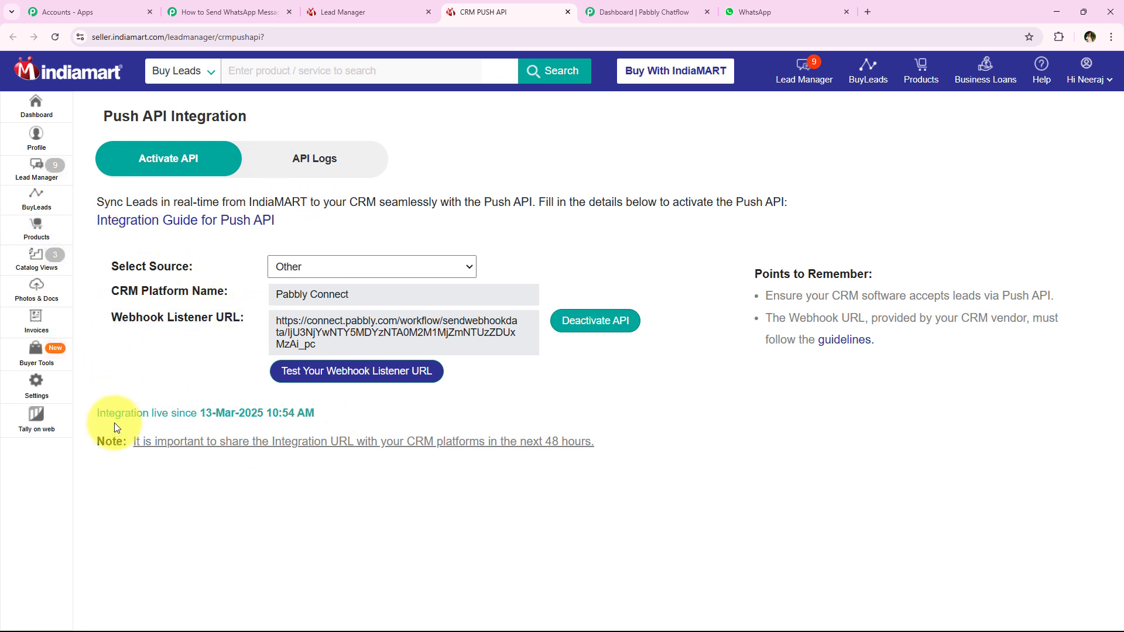
{"action": "left_click_drag", "start_coordinate": [94, 421], "coordinate": [170, 415]}
{"action": "left_click", "coordinate": [252, 465]}
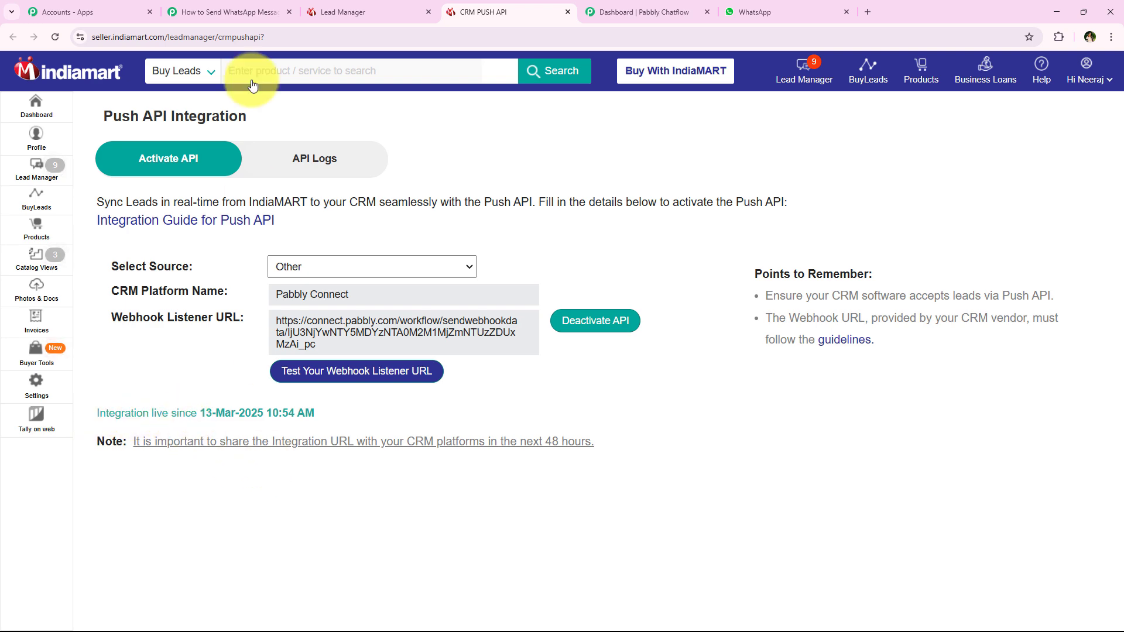
{"action": "left_click", "coordinate": [229, 12]}
{"action": "scroll", "coordinate": [222, 314], "scroll_direction": "up", "scroll_amount": 2}
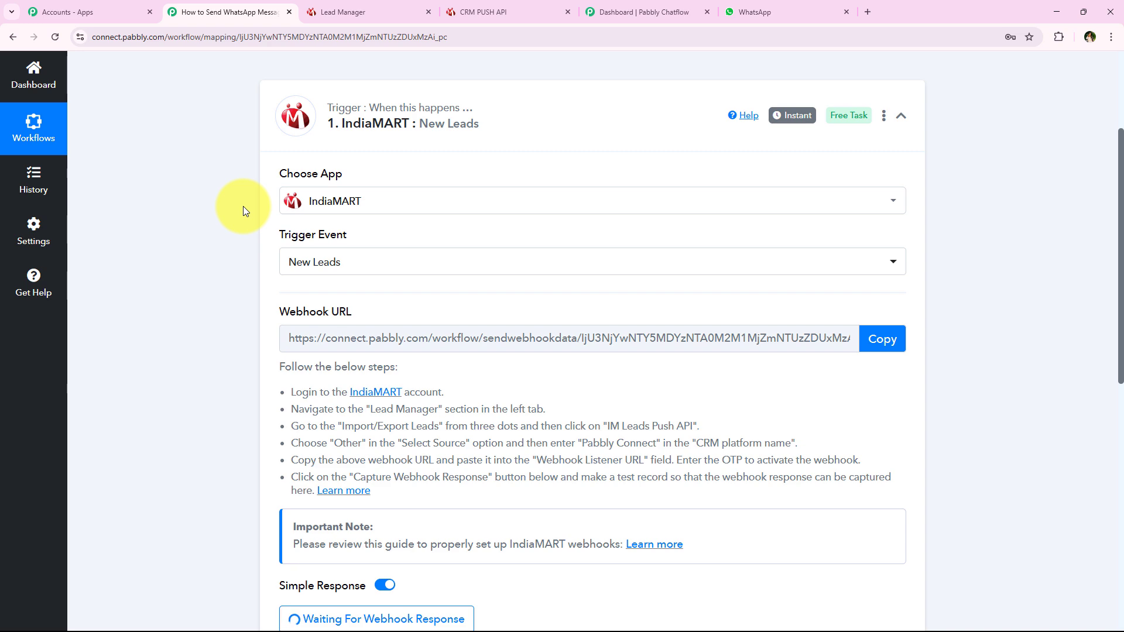
Step: Review the trigger's Waiting For Webhook Response note asking for a test record
{"action": "scroll", "coordinate": [245, 250], "scroll_direction": "down", "scroll_amount": 3}
{"action": "scroll", "coordinate": [246, 250], "scroll_direction": "down", "scroll_amount": 3}
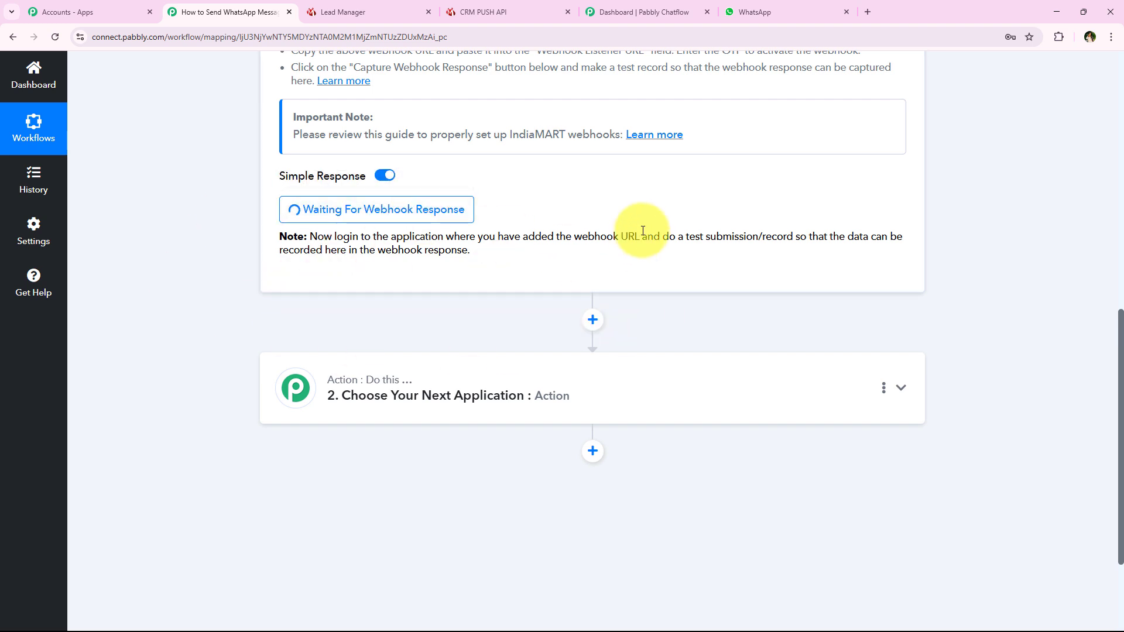
{"action": "left_click_drag", "start_coordinate": [662, 237], "coordinate": [793, 271]}
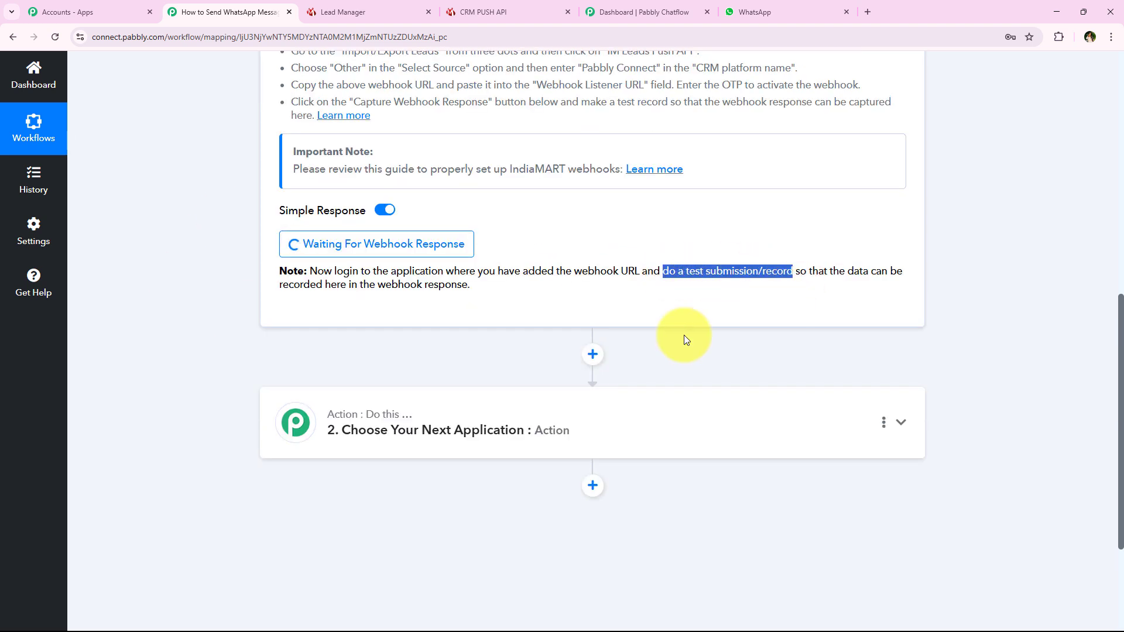
{"action": "left_click", "coordinate": [480, 355]}
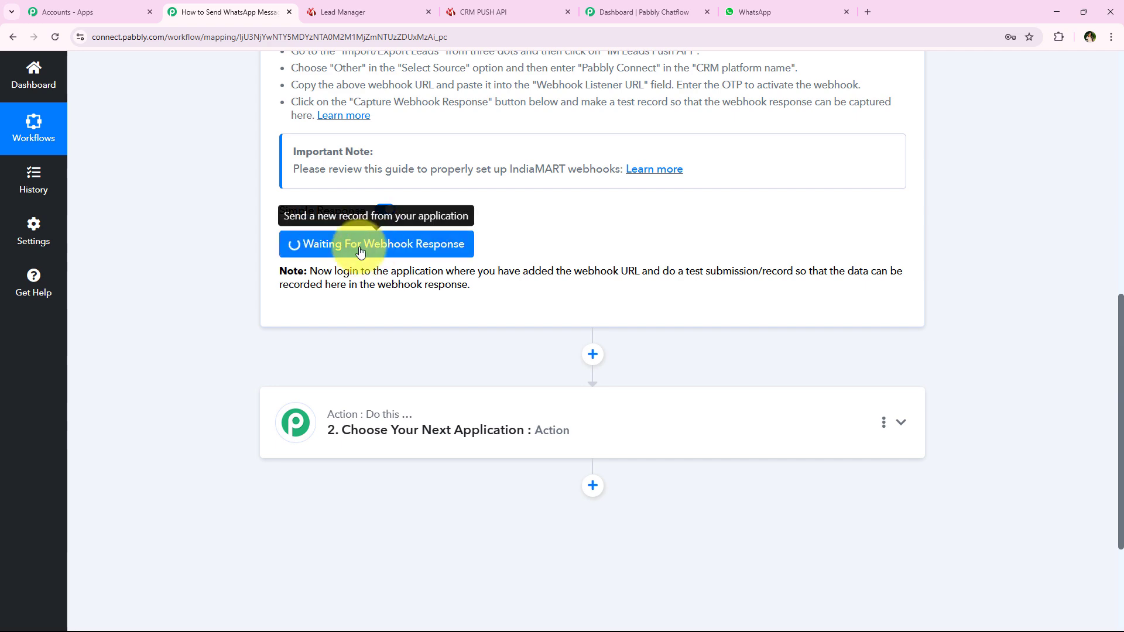
{"action": "left_click_drag", "start_coordinate": [684, 271], "coordinate": [794, 269]}
{"action": "left_click", "coordinate": [205, 369]}
{"action": "scroll", "coordinate": [202, 386], "scroll_direction": "up", "scroll_amount": 6}
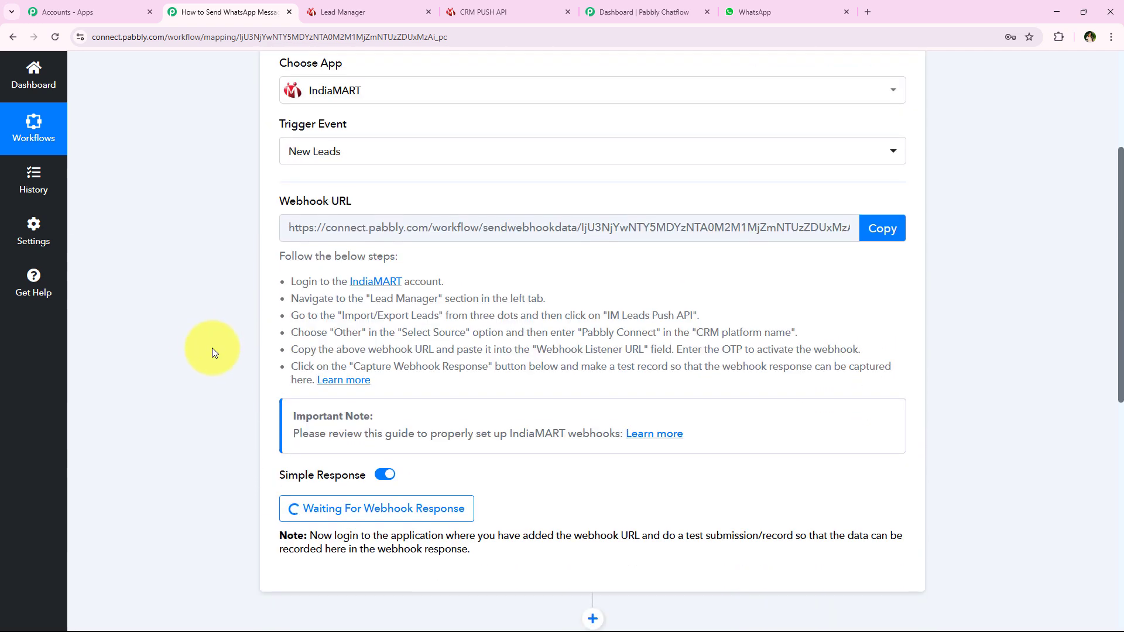
{"action": "scroll", "coordinate": [212, 348], "scroll_direction": "down", "scroll_amount": 4}
Step: Send a sample lead to the webhook listener URL and confirm the 200 OK response
{"action": "left_click", "coordinate": [508, 9]}
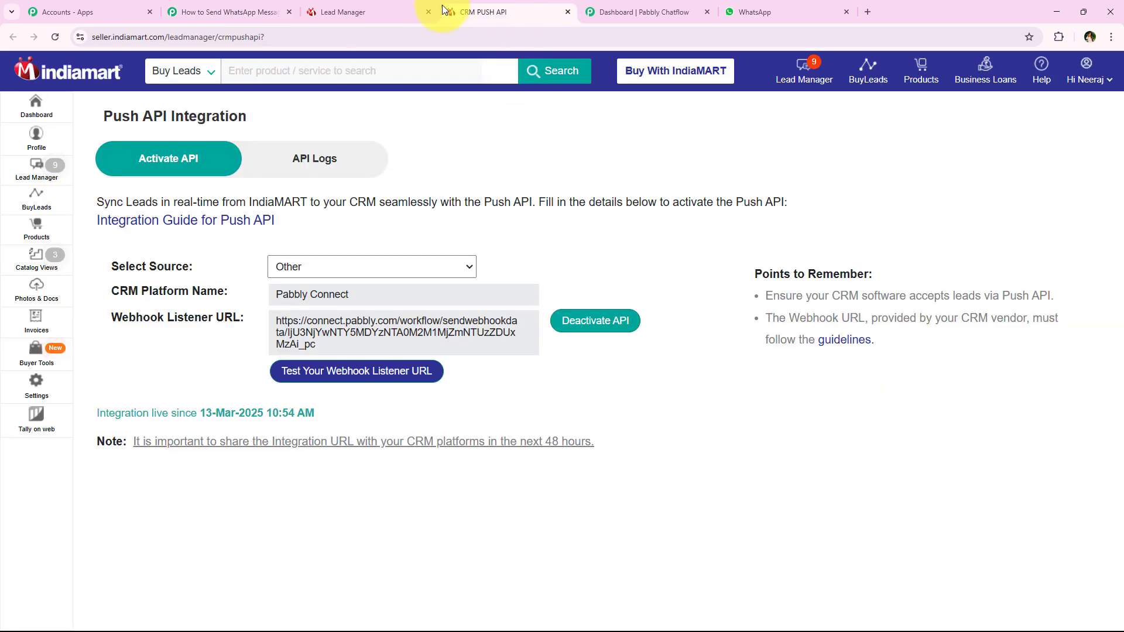
{"action": "left_click", "coordinate": [361, 384]}
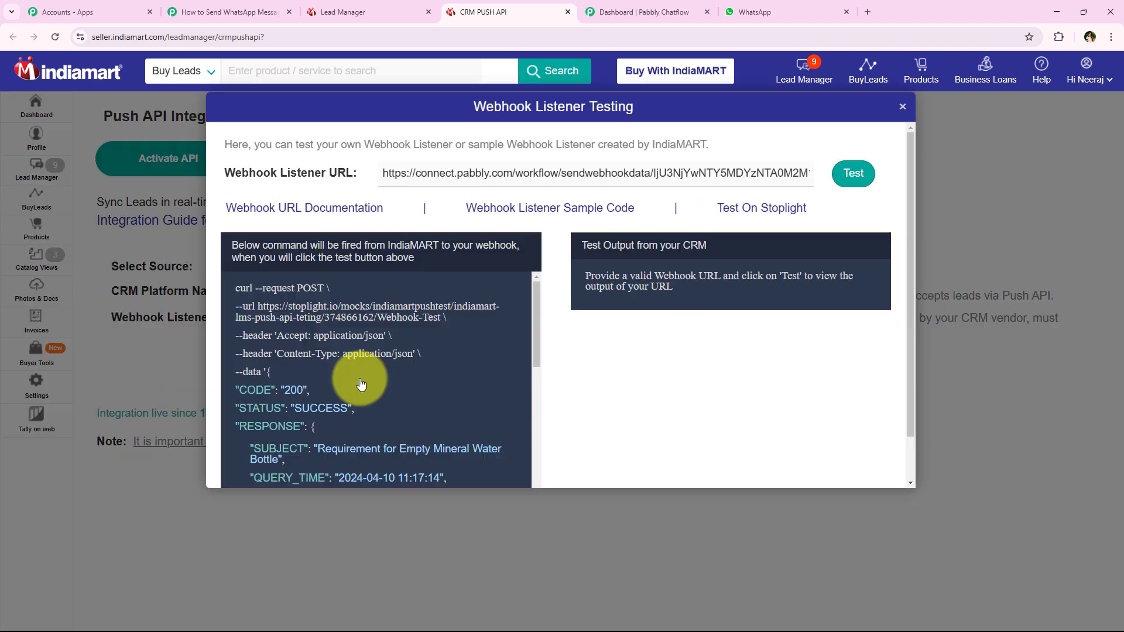
{"action": "left_click", "coordinate": [846, 171]}
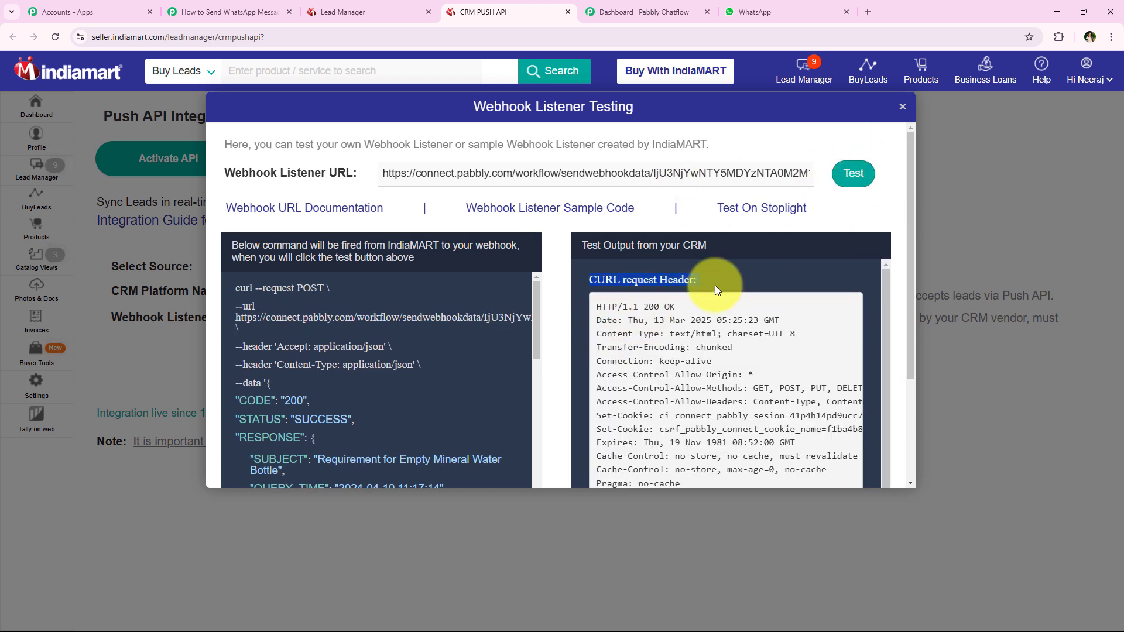
{"action": "left_click", "coordinate": [678, 266]}
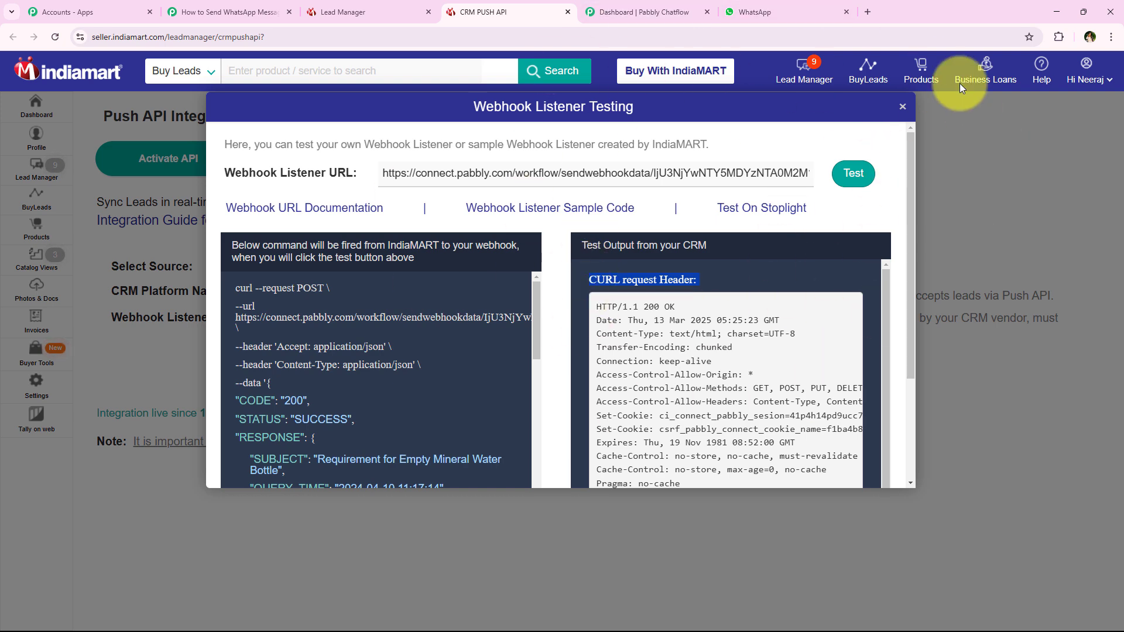
{"action": "left_click", "coordinate": [904, 109]}
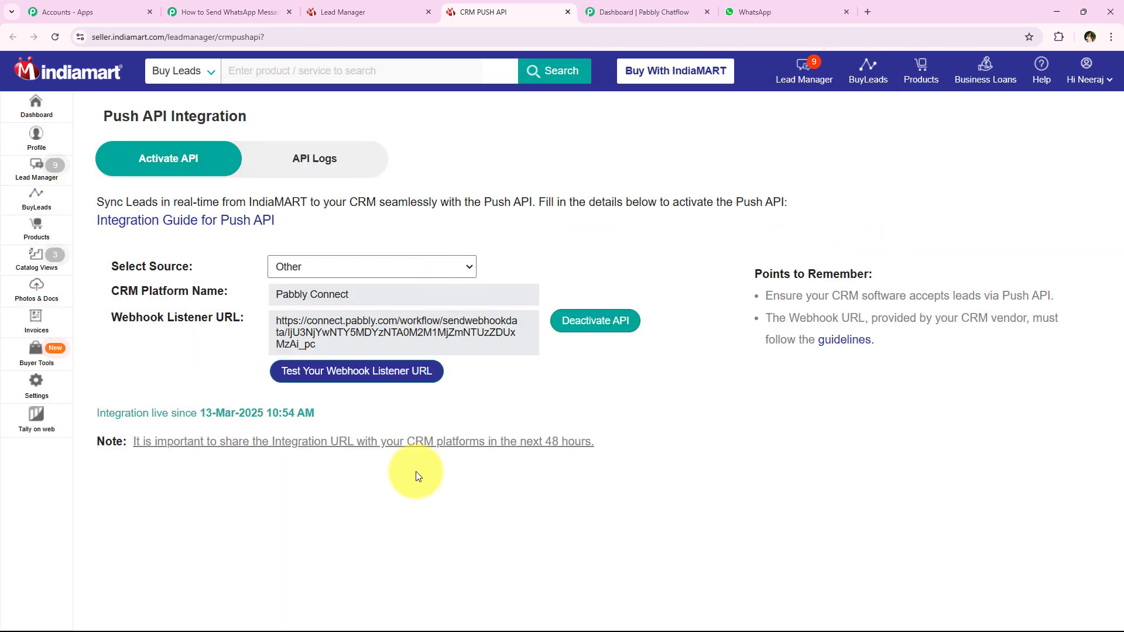
Step: Inspect the captured lead's unique query ID, subject, Uttar Pradesh sender state and other fields
{"action": "left_click", "coordinate": [255, 5]}
{"action": "scroll", "coordinate": [261, 233], "scroll_direction": "down", "scroll_amount": 3}
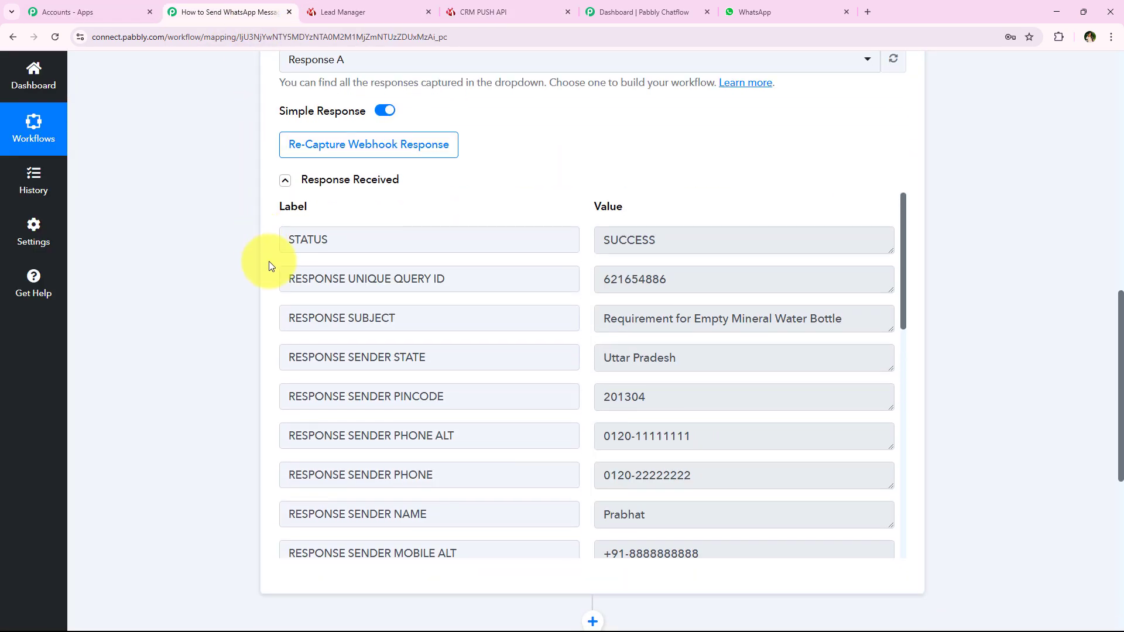
{"action": "left_click_drag", "start_coordinate": [908, 208], "coordinate": [868, 50]}
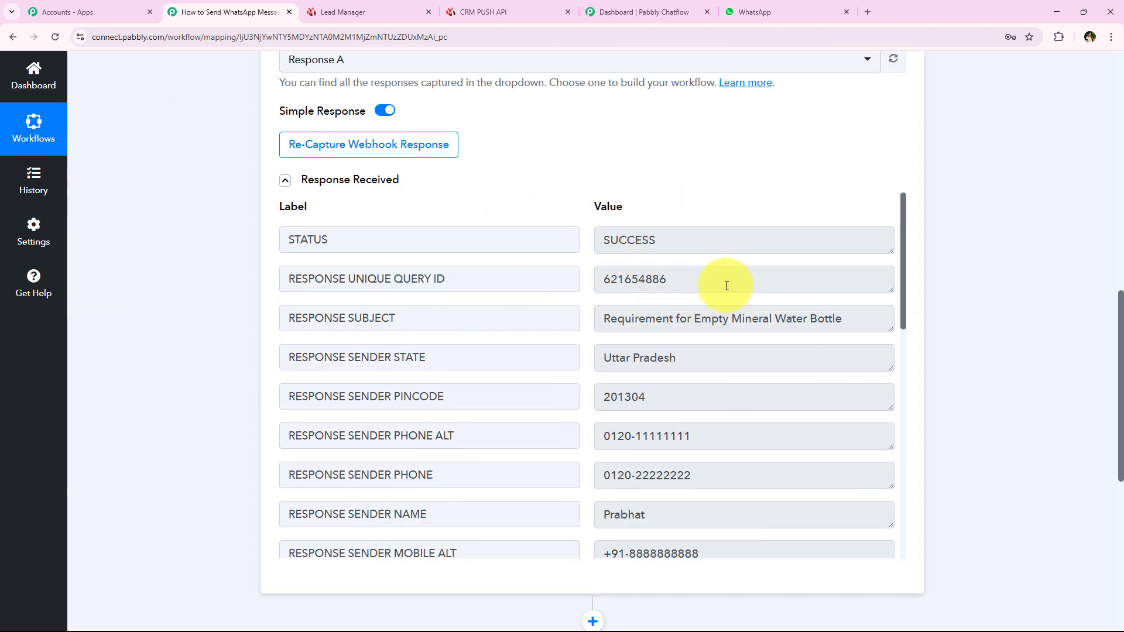
{"action": "left_click_drag", "start_coordinate": [820, 280], "coordinate": [522, 285]}
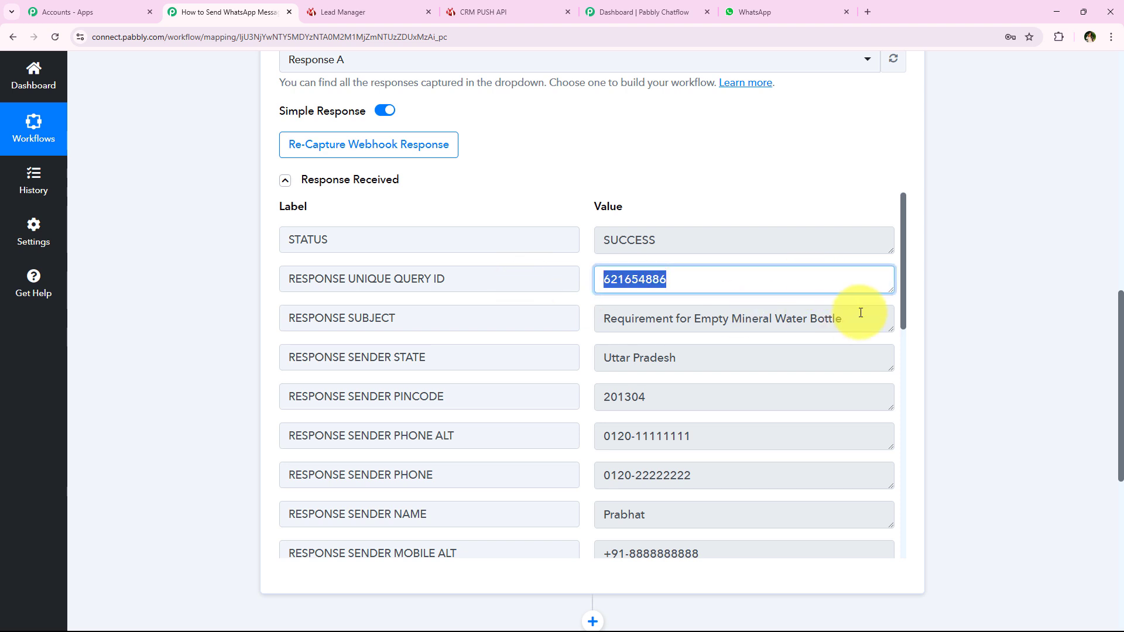
{"action": "left_click_drag", "start_coordinate": [861, 315], "coordinate": [444, 319]}
{"action": "left_click_drag", "start_coordinate": [854, 358], "coordinate": [369, 357]}
{"action": "left_click_drag", "start_coordinate": [723, 400], "coordinate": [600, 436]}
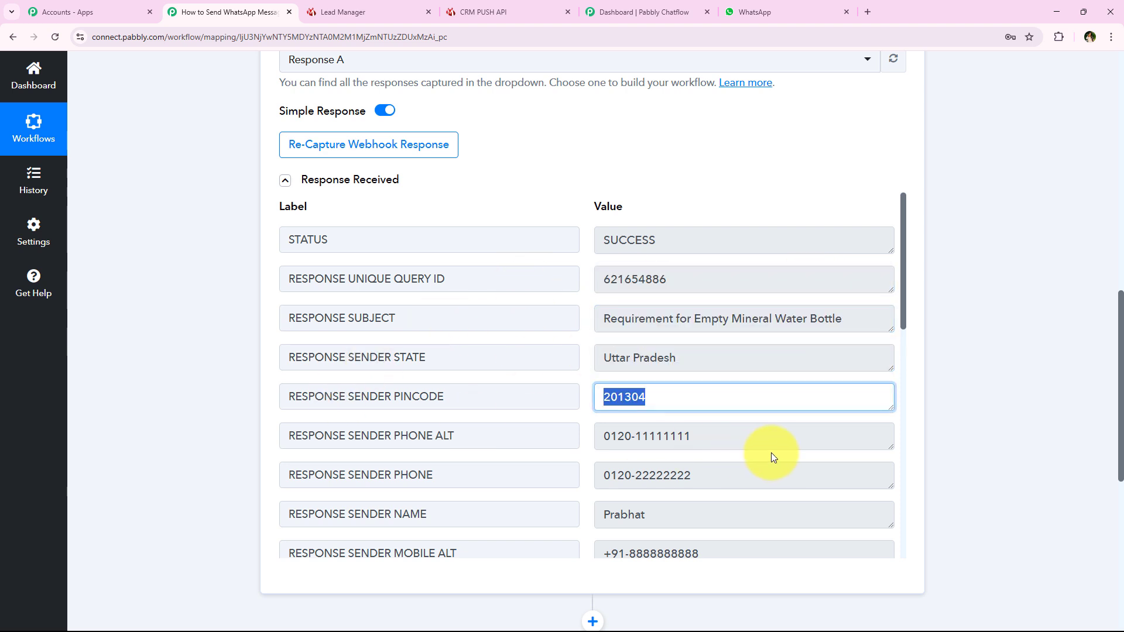
{"action": "left_click_drag", "start_coordinate": [771, 473], "coordinate": [591, 462]}
{"action": "scroll", "coordinate": [751, 480], "scroll_direction": "down", "scroll_amount": 1}
{"action": "left_click_drag", "start_coordinate": [752, 544], "coordinate": [443, 503]}
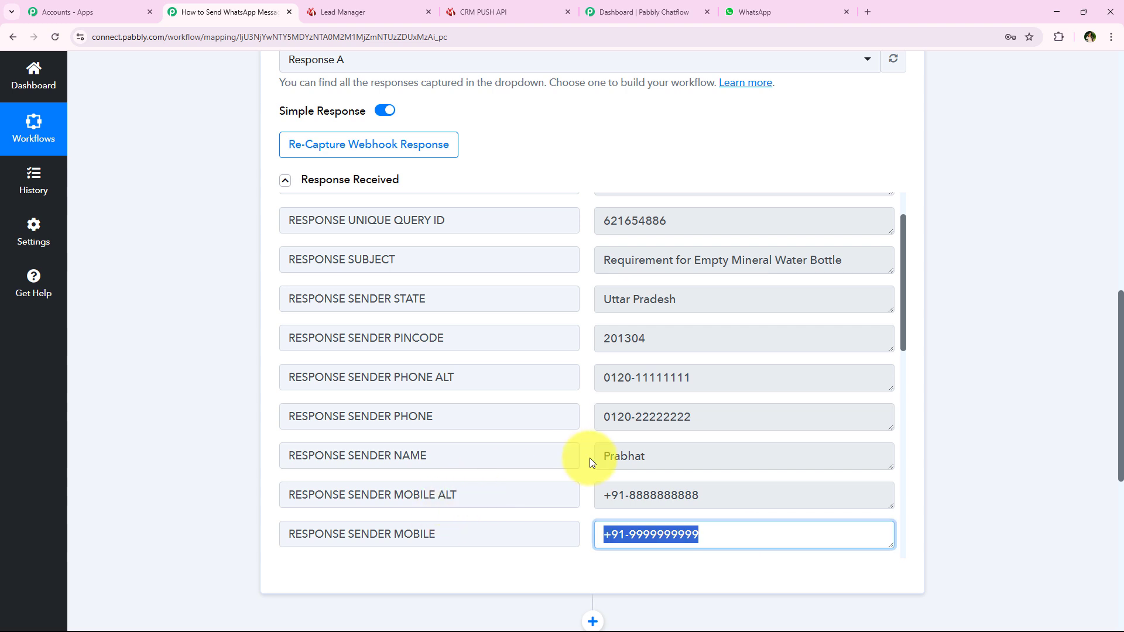
Step: Point out the 'Requirement for Empty Mineral Water Bottle' subject, then collapse the IndiaMART trigger step
{"action": "left_click", "coordinate": [578, 448]}
{"action": "scroll", "coordinate": [527, 380], "scroll_direction": "up", "scroll_amount": 1}
{"action": "left_click", "coordinate": [509, 353]}
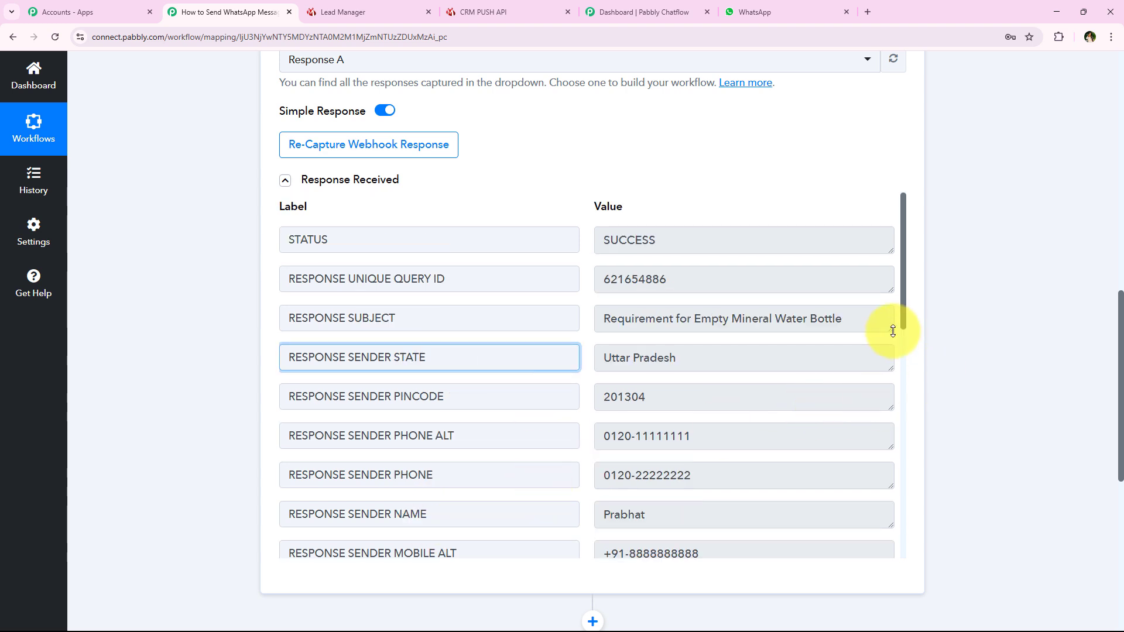
{"action": "left_click_drag", "start_coordinate": [853, 318], "coordinate": [306, 307]}
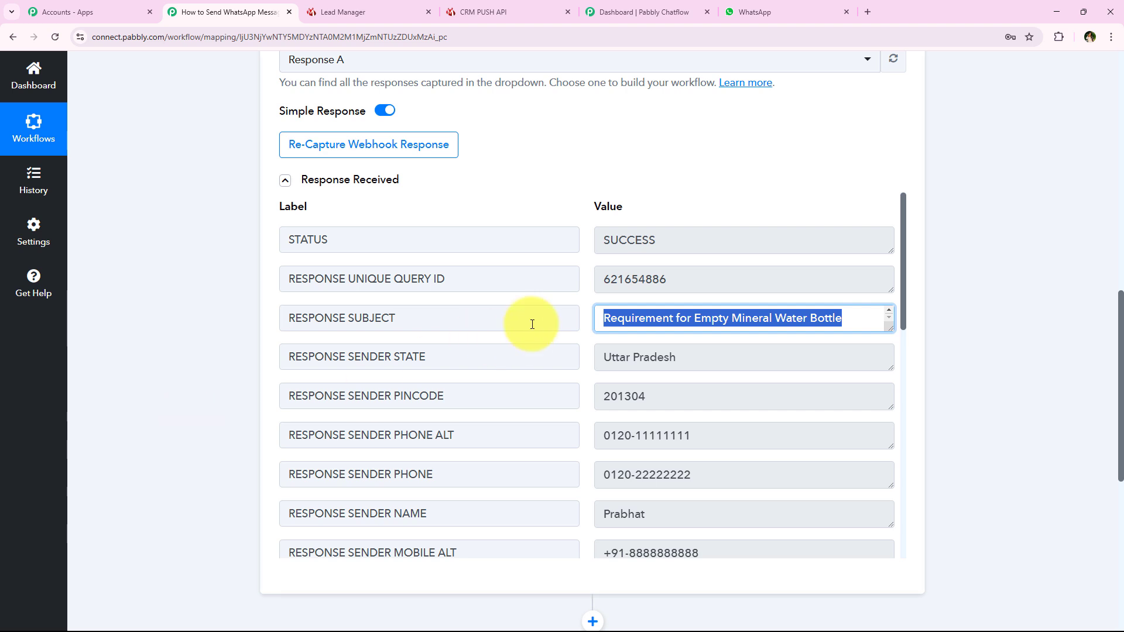
{"action": "left_click", "coordinate": [585, 313]}
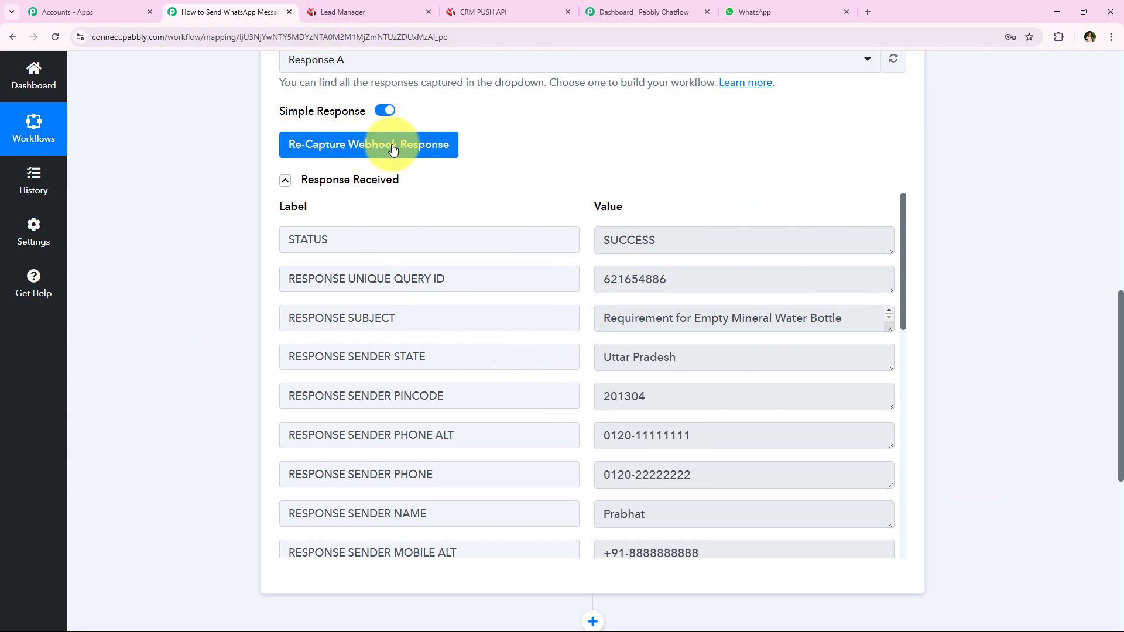
{"action": "scroll", "coordinate": [175, 292], "scroll_direction": "up", "scroll_amount": 12}
{"action": "left_click", "coordinate": [445, 277]}
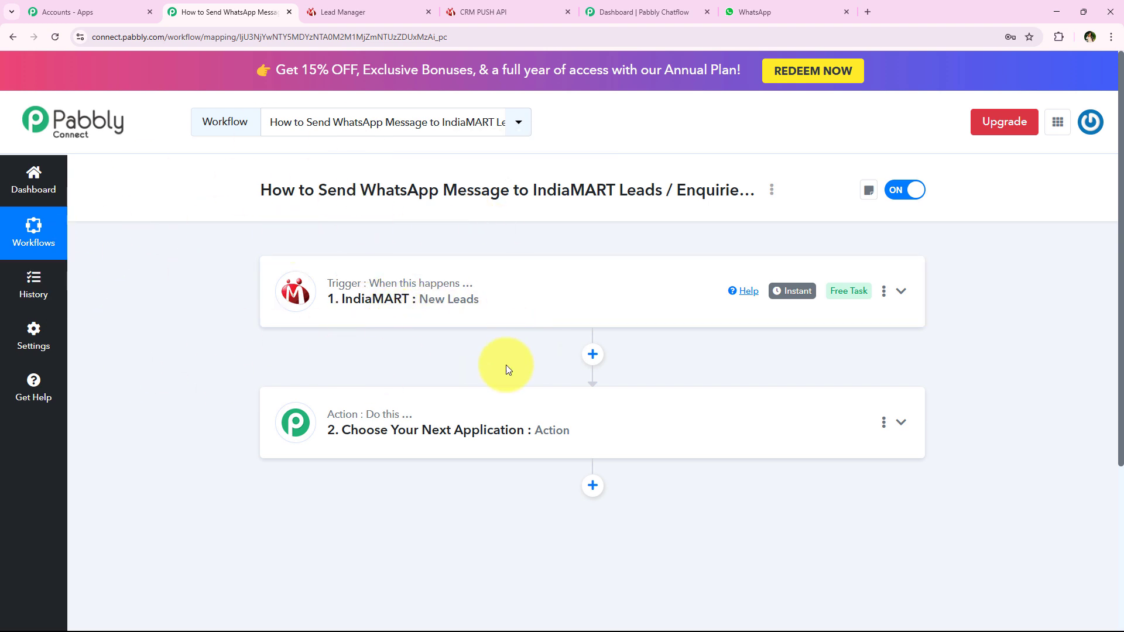
Step: Search 'Pabbly Chat' and pick Pabbly Chatflow as the action app, then open the WhatsApp number guide
{"action": "left_click_drag", "start_coordinate": [318, 190], "coordinate": [661, 188]}
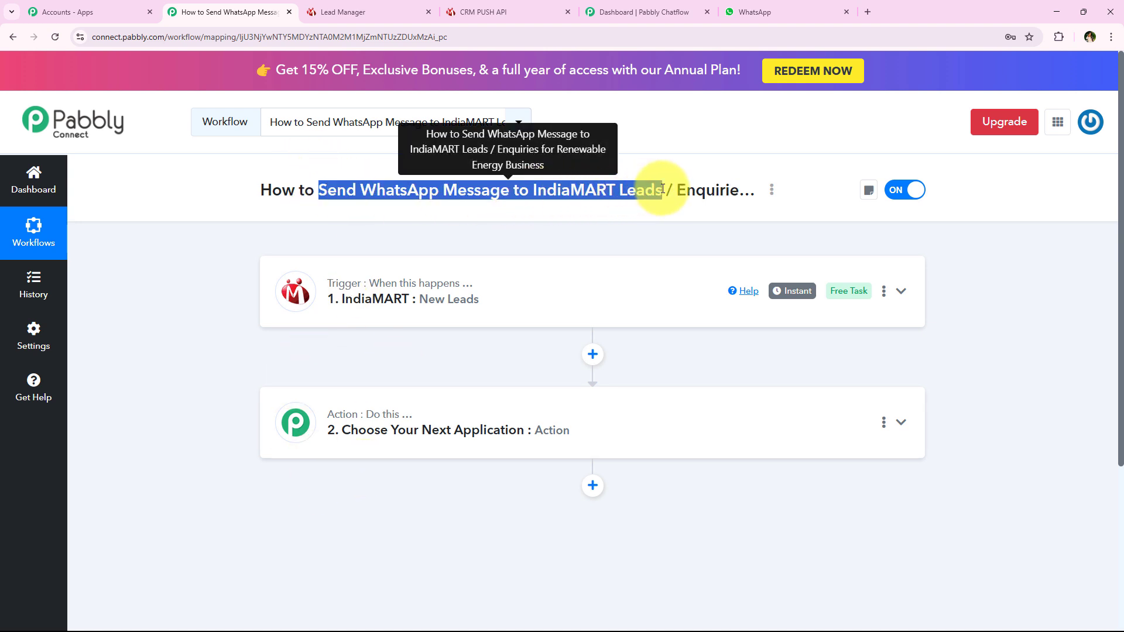
{"action": "left_click", "coordinate": [381, 447]}
{"action": "scroll", "coordinate": [468, 301], "scroll_direction": "down", "scroll_amount": 4}
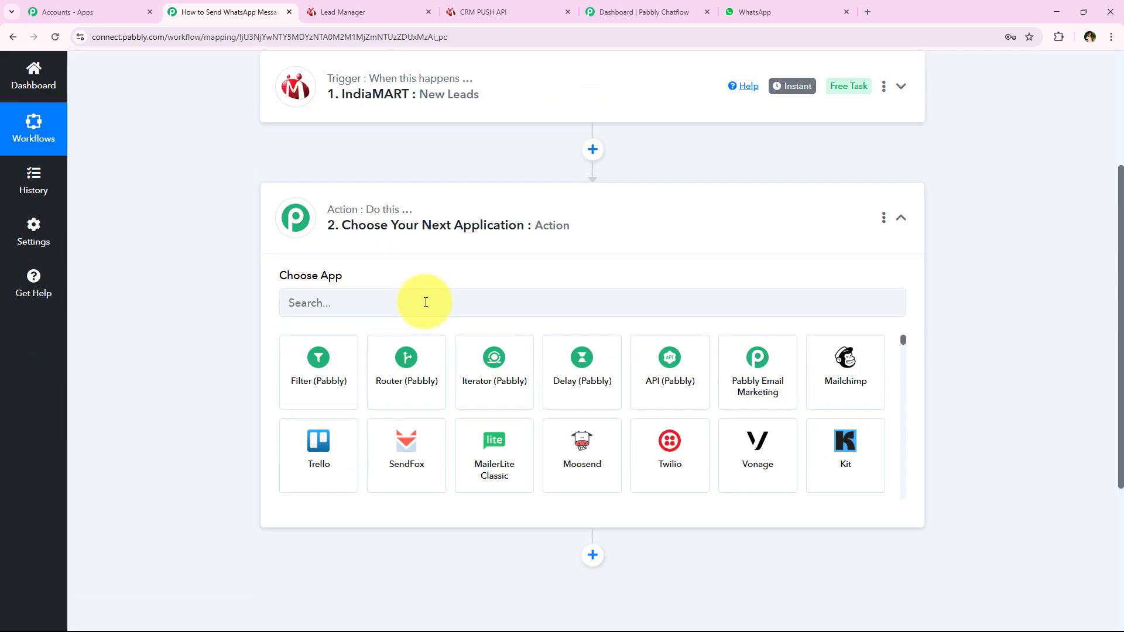
{"action": "left_click", "coordinate": [426, 303]}
{"action": "type", "text": "Pa"}
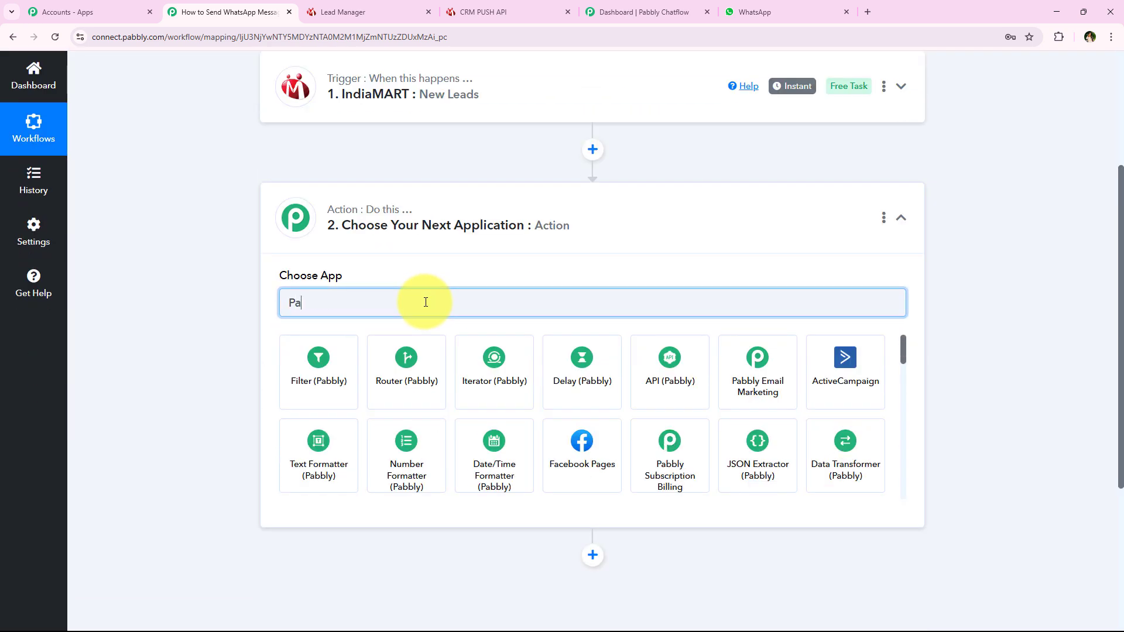
{"action": "type", "text": "bbly "}
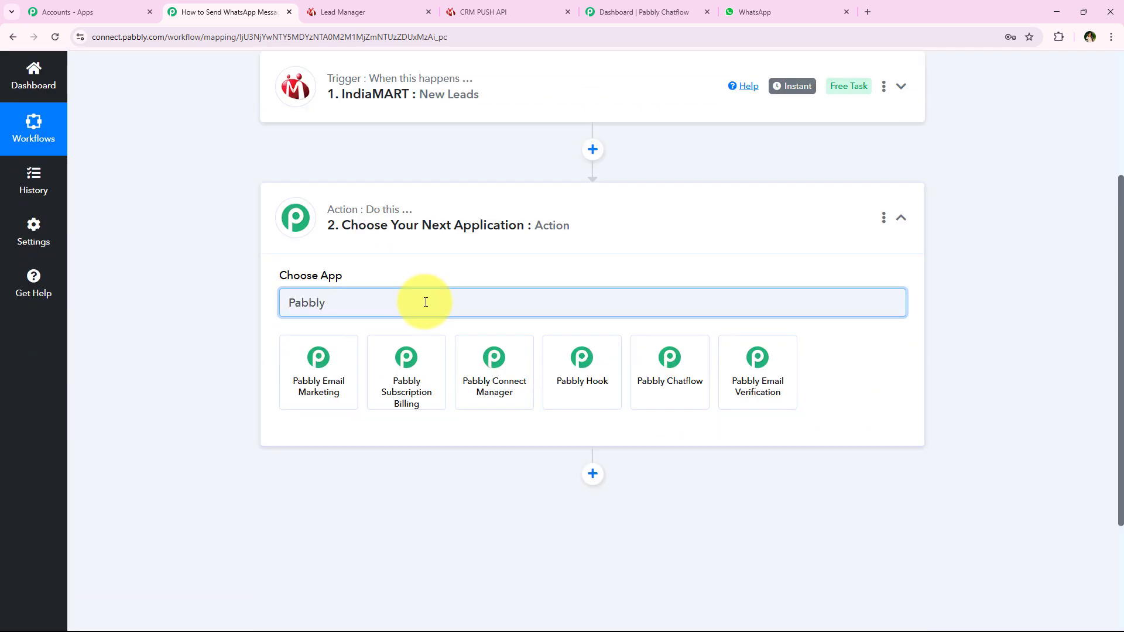
{"action": "type", "text": "Chatflow"}
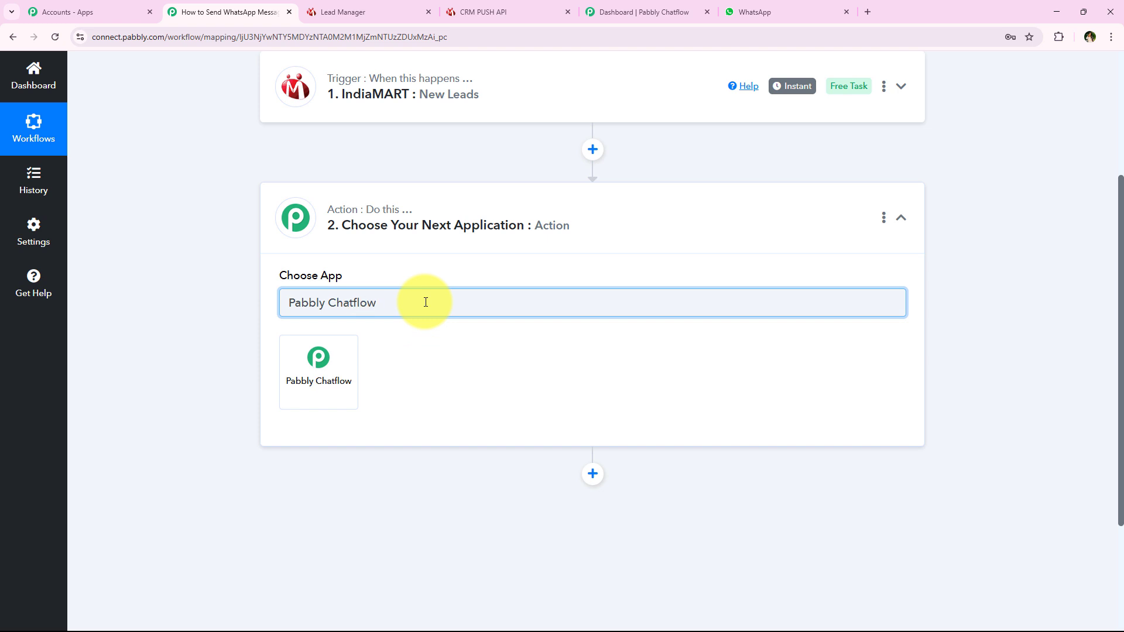
{"action": "left_click", "coordinate": [318, 380]}
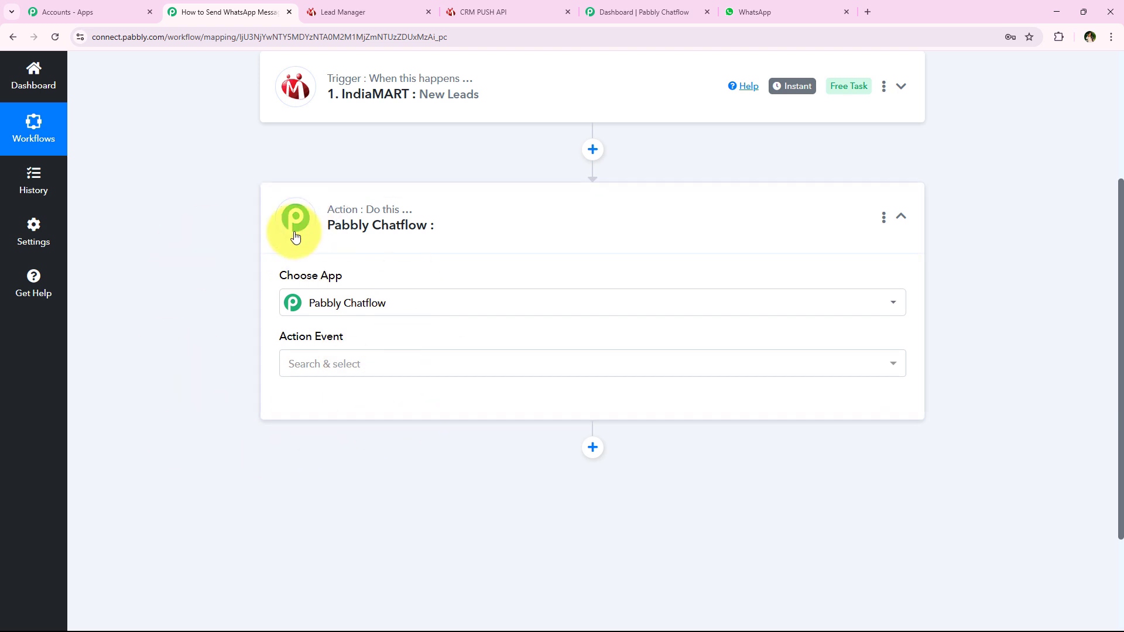
{"action": "left_click", "coordinate": [650, 12]}
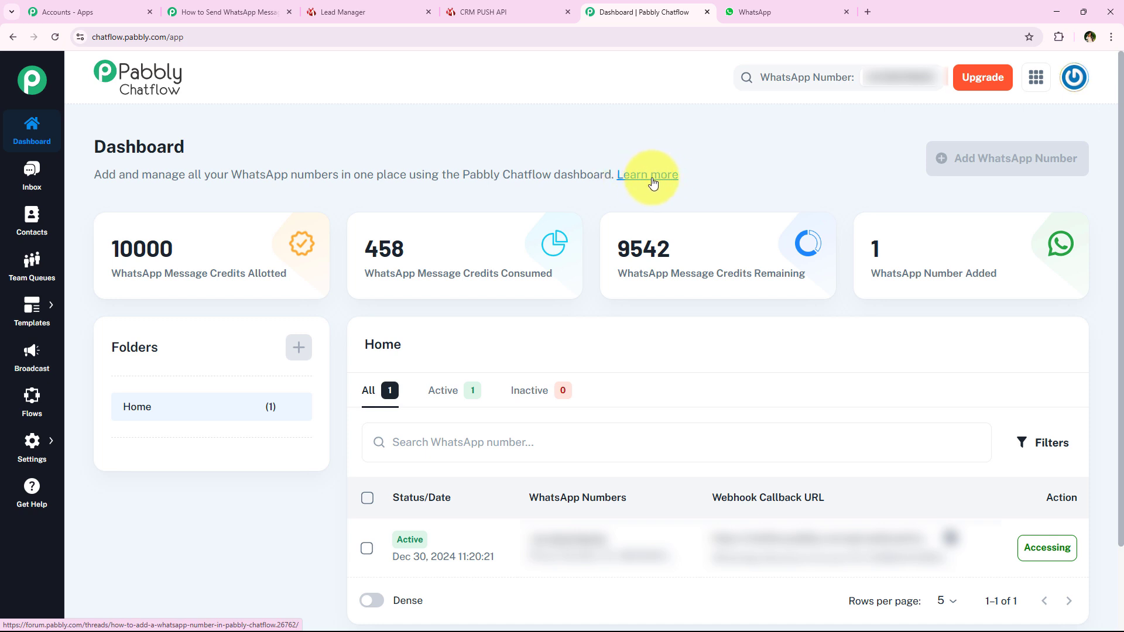
{"action": "left_click", "coordinate": [677, 183]}
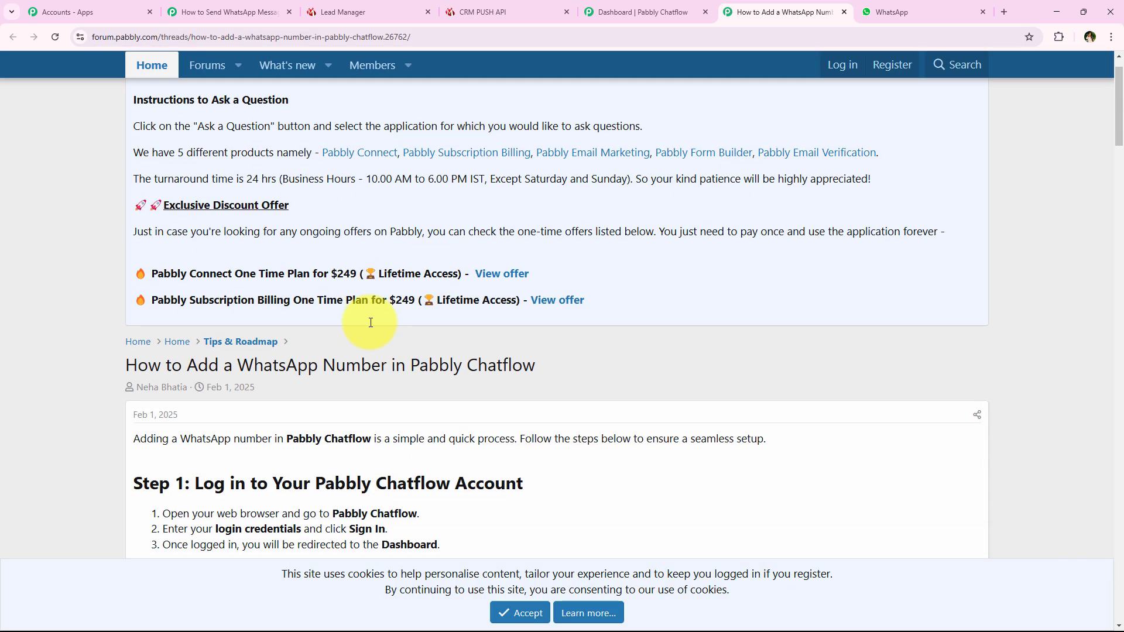
Step: Scroll through the 'How to Add a WhatsApp Number in Pabbly Chatflow' thread, then close its tab
{"action": "scroll", "coordinate": [370, 322], "scroll_direction": "down", "scroll_amount": 3}
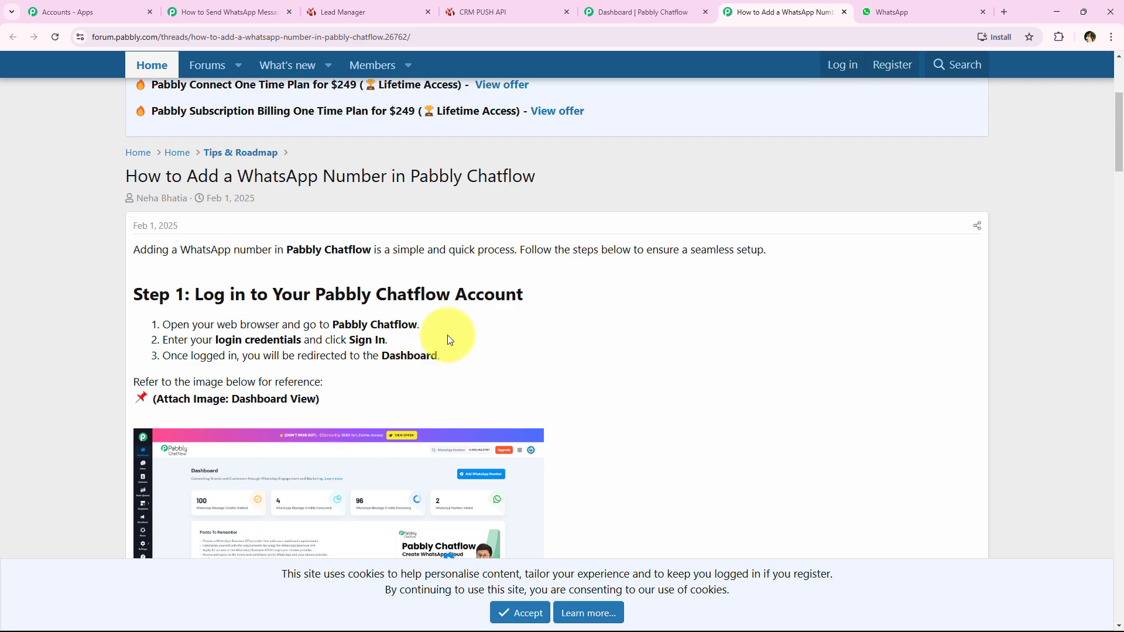
{"action": "scroll", "coordinate": [580, 316], "scroll_direction": "down", "scroll_amount": 3}
{"action": "scroll", "coordinate": [590, 360], "scroll_direction": "up", "scroll_amount": 1}
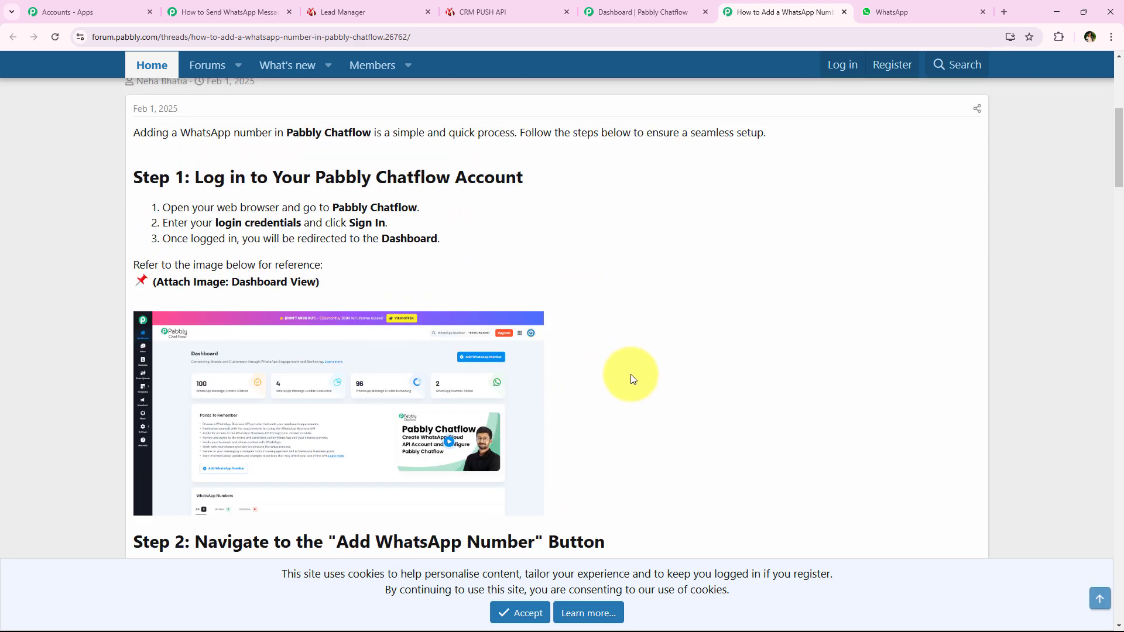
{"action": "scroll", "coordinate": [577, 412], "scroll_direction": "down", "scroll_amount": 1}
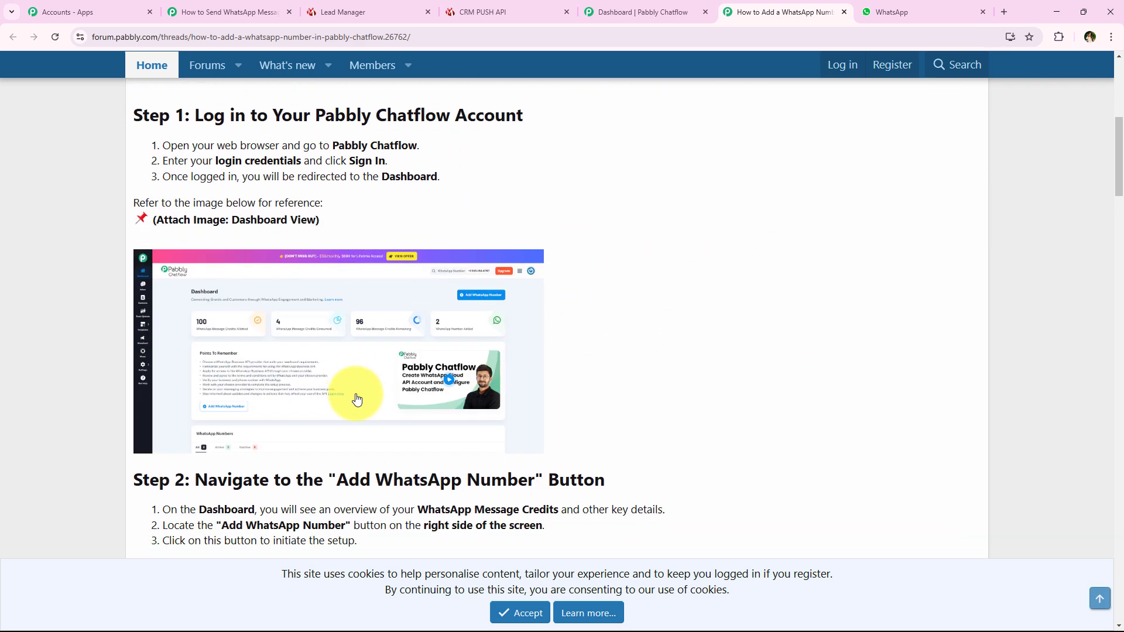
{"action": "scroll", "coordinate": [358, 398], "scroll_direction": "down", "scroll_amount": 6}
{"action": "scroll", "coordinate": [358, 400], "scroll_direction": "down", "scroll_amount": 16}
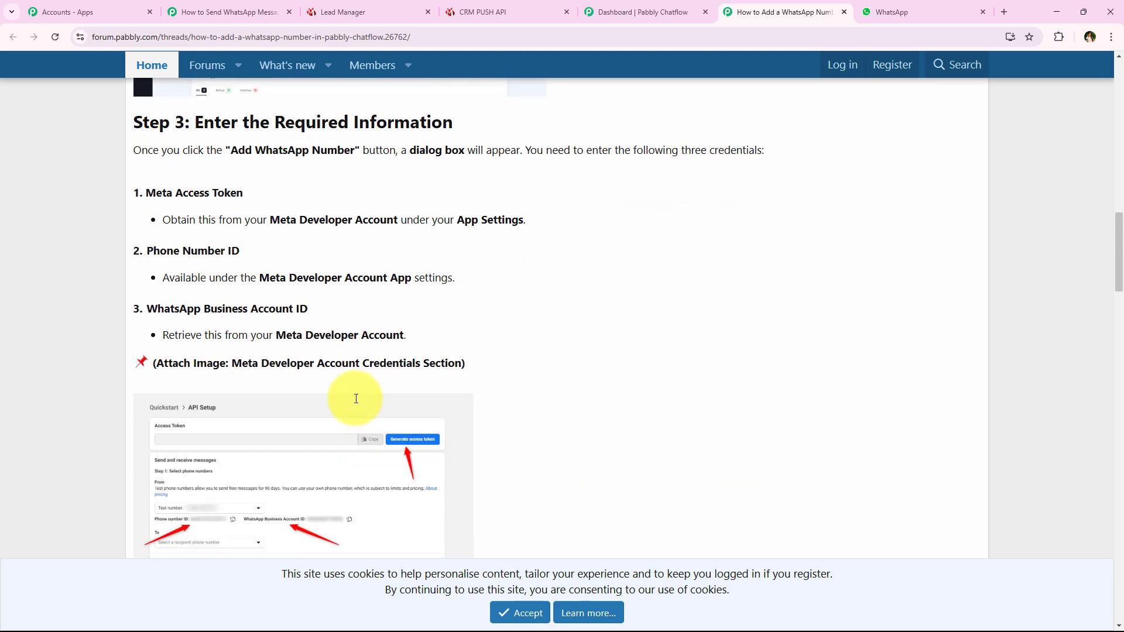
{"action": "scroll", "coordinate": [356, 399], "scroll_direction": "down", "scroll_amount": 20}
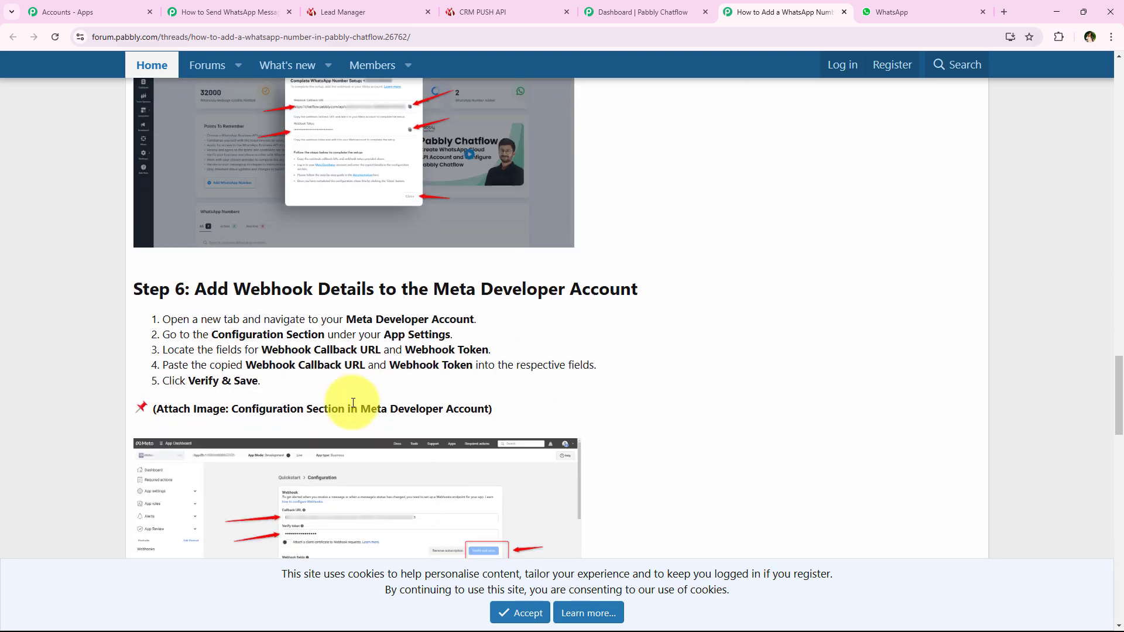
{"action": "scroll", "coordinate": [353, 408], "scroll_direction": "down", "scroll_amount": 6}
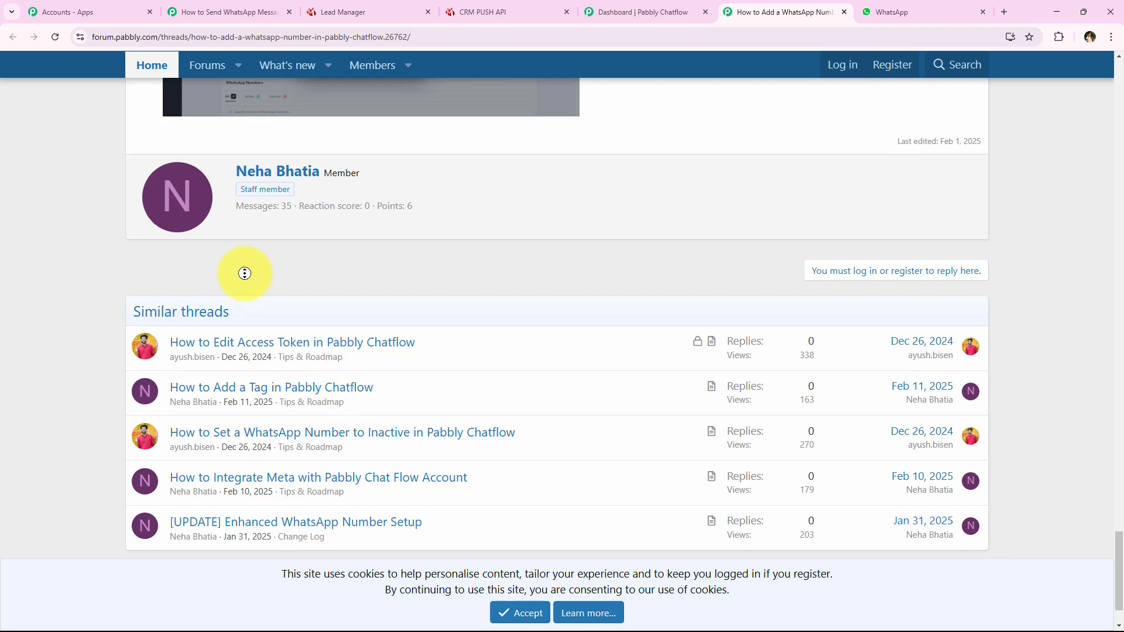
{"action": "scroll", "coordinate": [243, 271], "scroll_direction": "up", "scroll_amount": 20}
{"action": "scroll", "coordinate": [269, 139], "scroll_direction": "up", "scroll_amount": 20}
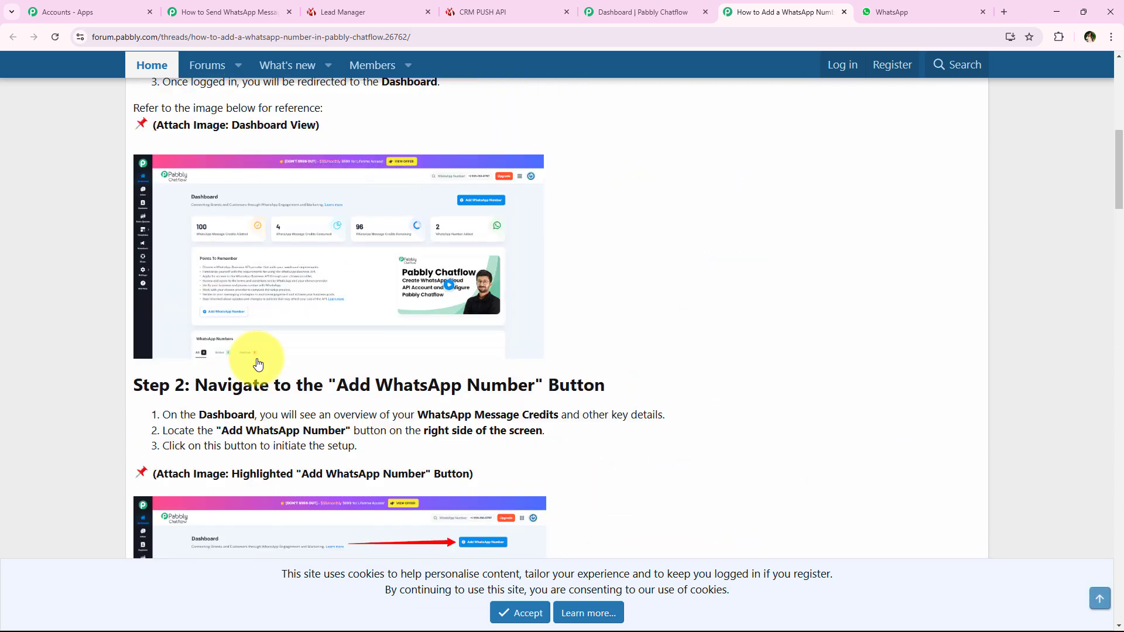
{"action": "scroll", "coordinate": [286, 413], "scroll_direction": "down", "scroll_amount": 10}
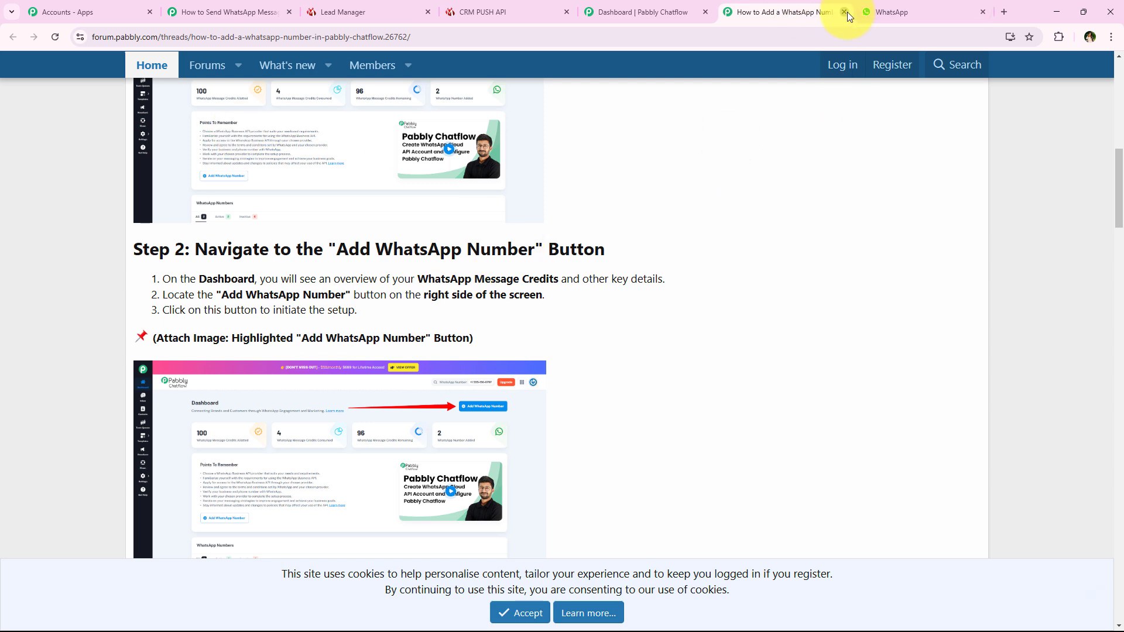
{"action": "left_click", "coordinate": [845, 12]}
Step: Set the Chatflow step's action event to Send Template Message
{"action": "mouse_move", "coordinate": [567, 530]}
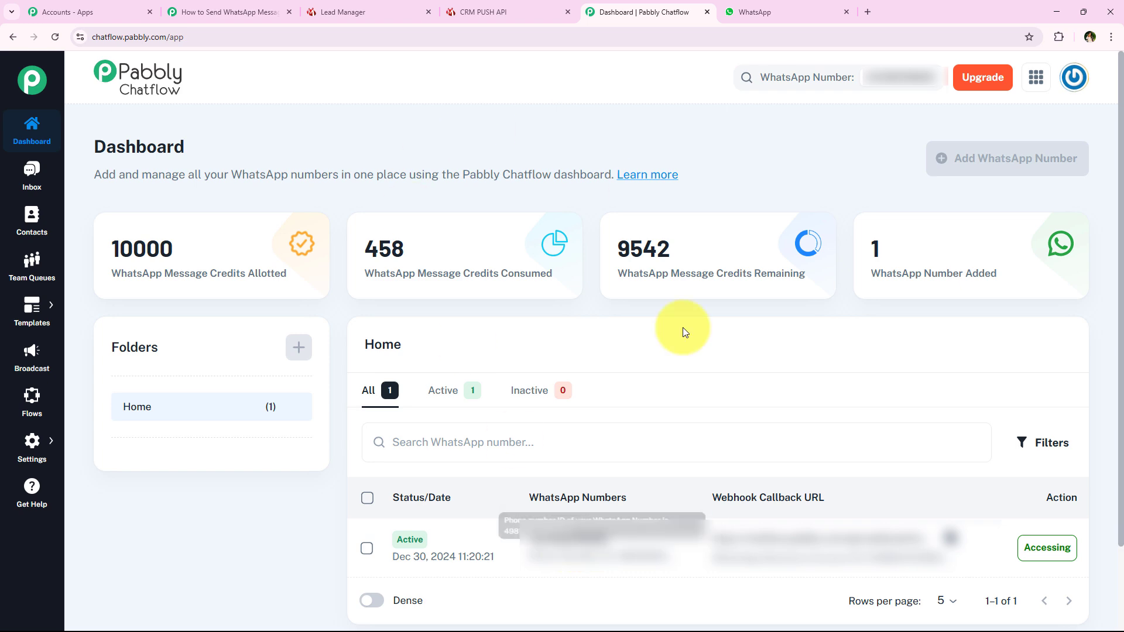
{"action": "left_click", "coordinate": [221, 9]}
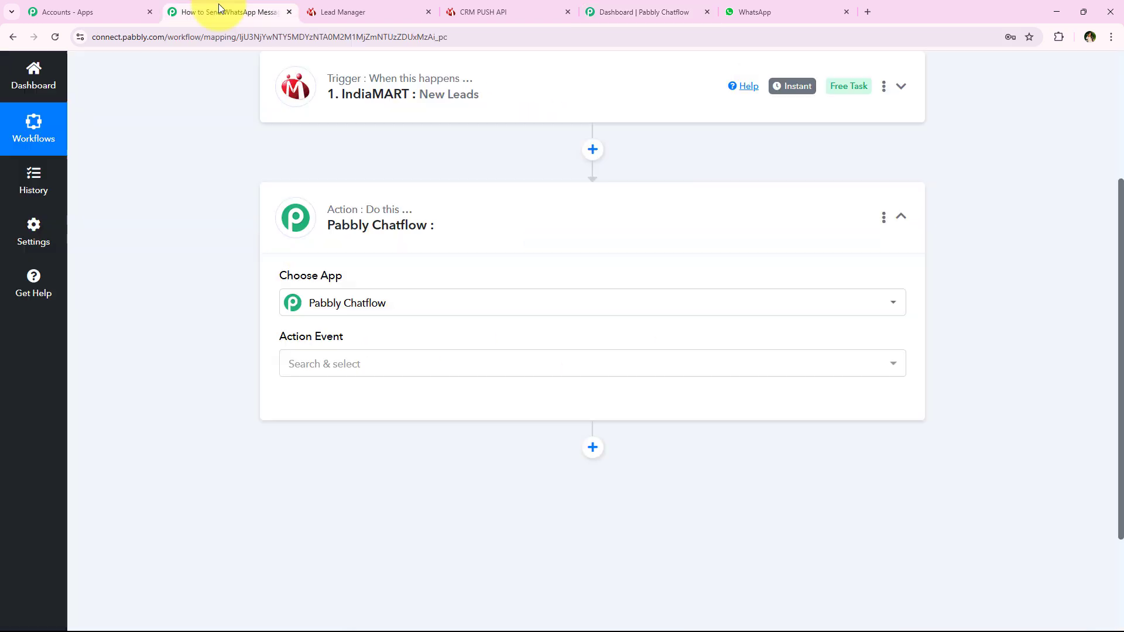
{"action": "left_click", "coordinate": [338, 373]}
{"action": "left_click", "coordinate": [368, 389]}
{"action": "left_click", "coordinate": [361, 363]}
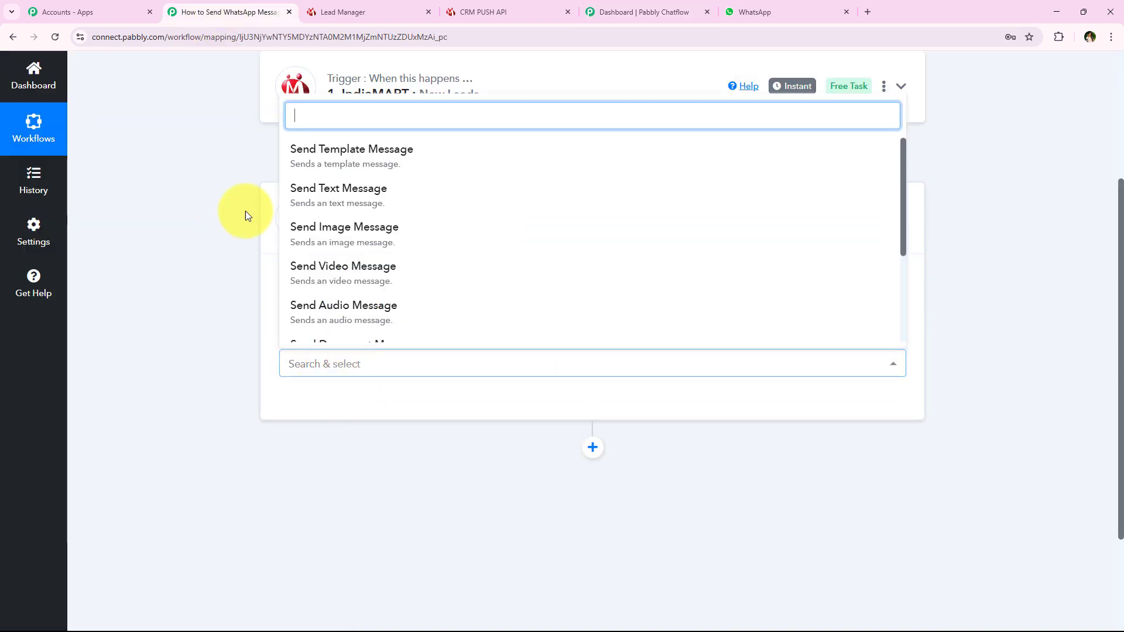
{"action": "left_click", "coordinate": [341, 153]}
Step: Start adding a new Pabbly Chatflow connection and review its token instructions
{"action": "left_click", "coordinate": [314, 402]}
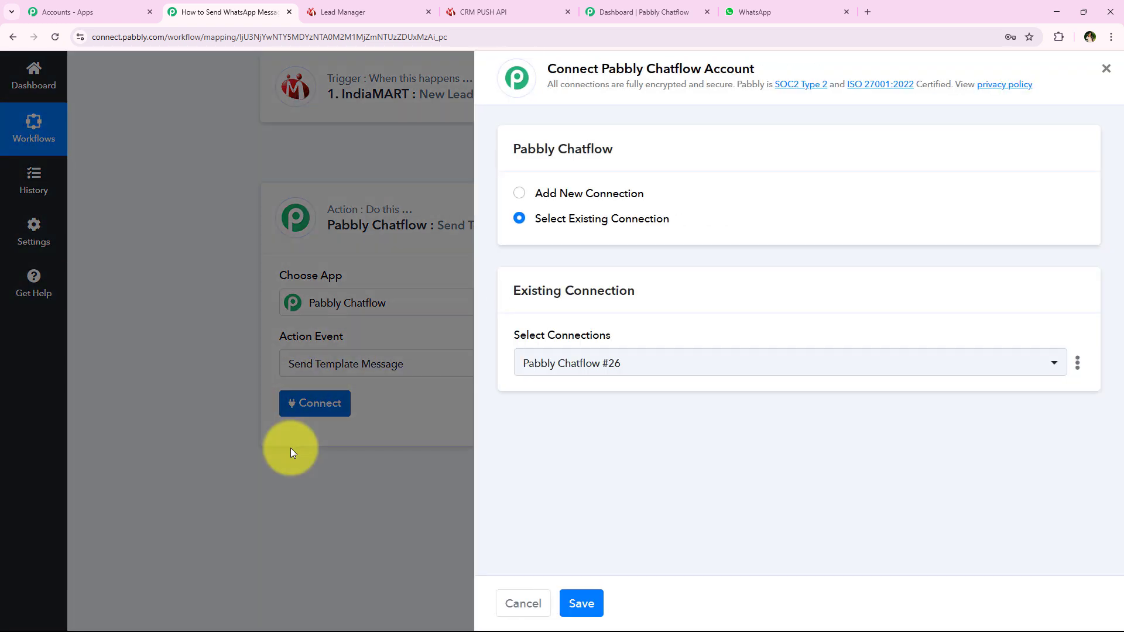
{"action": "left_click", "coordinate": [577, 195]}
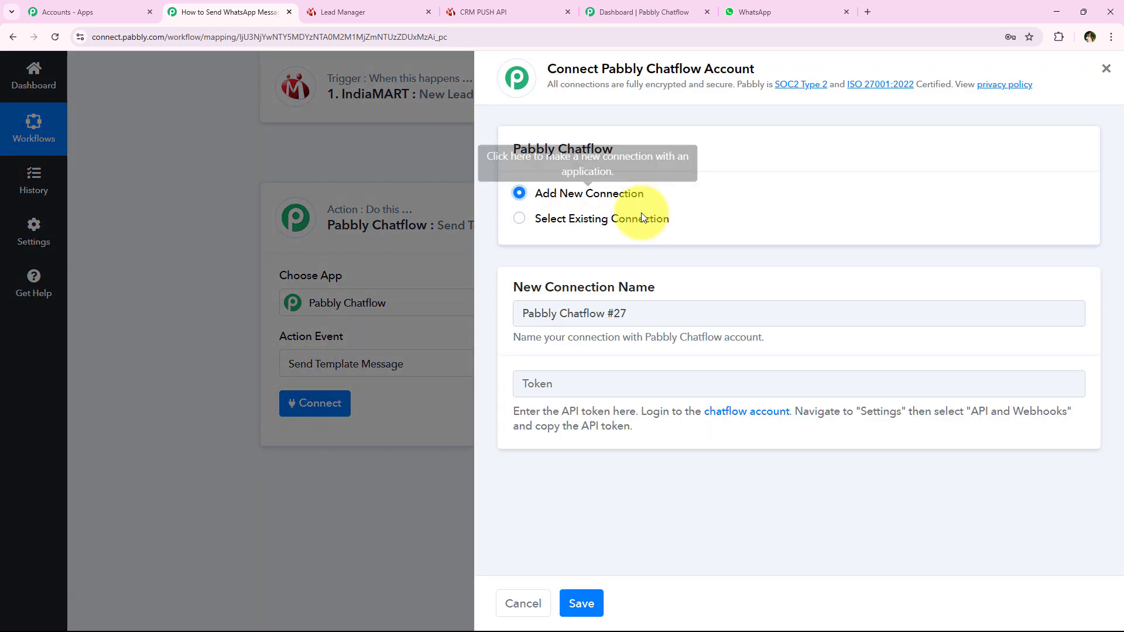
{"action": "left_click", "coordinate": [631, 220]}
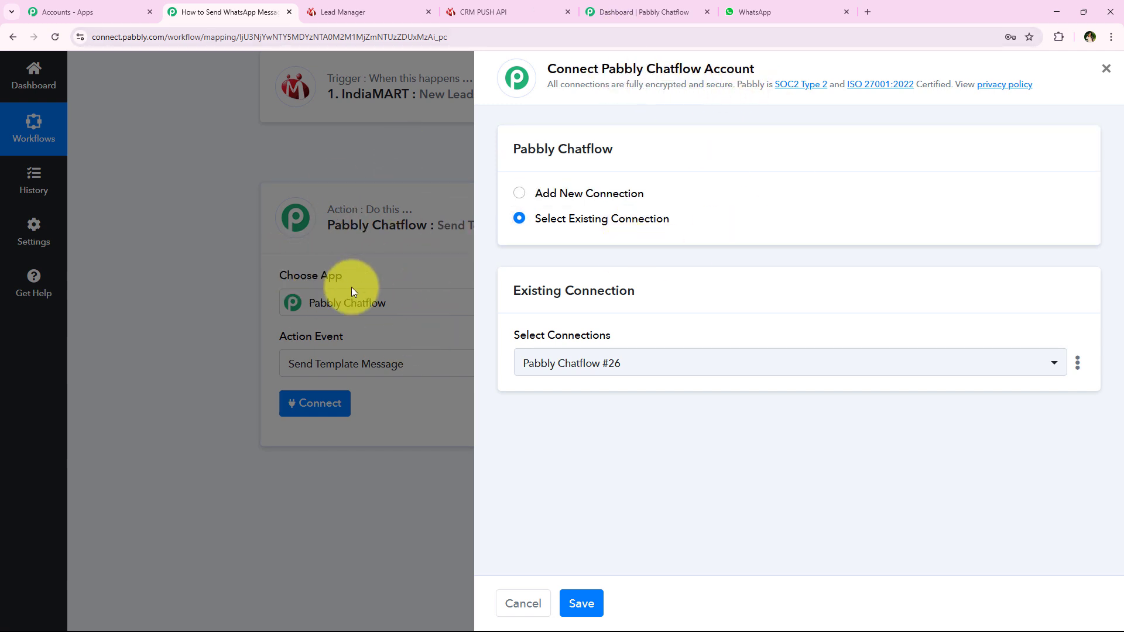
{"action": "left_click", "coordinate": [543, 215]}
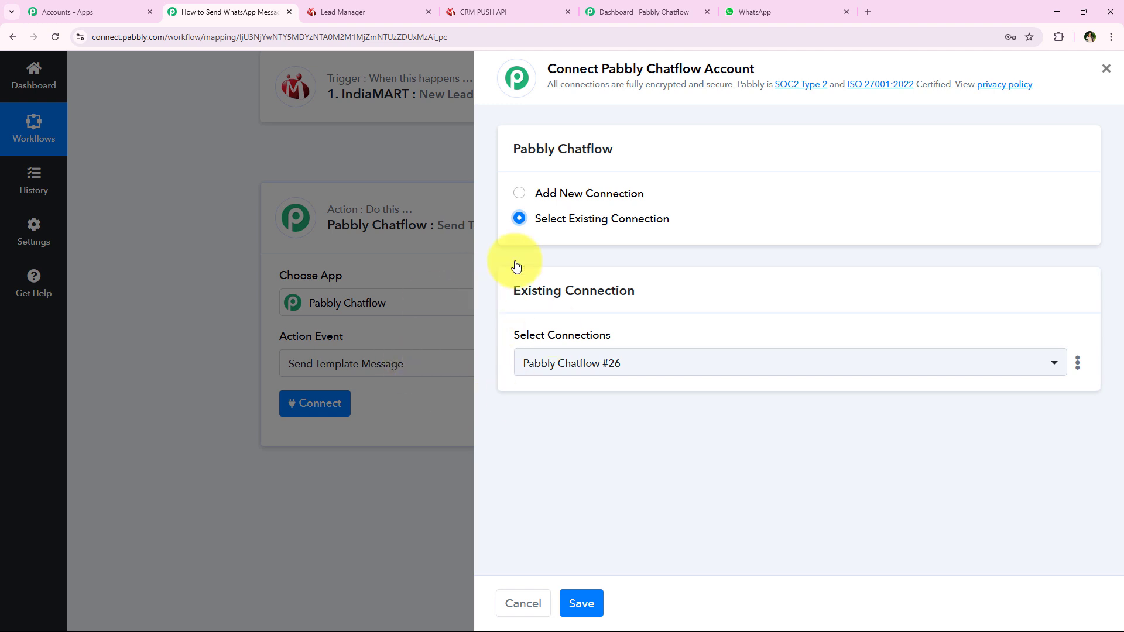
{"action": "left_click", "coordinate": [529, 199]}
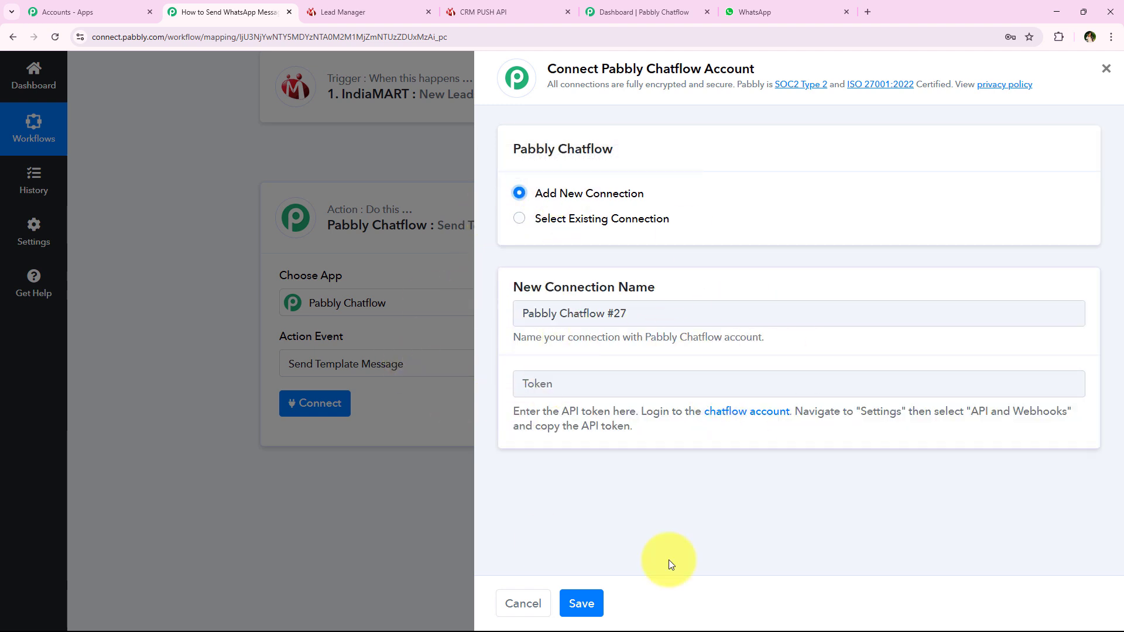
{"action": "left_click_drag", "start_coordinate": [511, 412], "coordinate": [941, 447]}
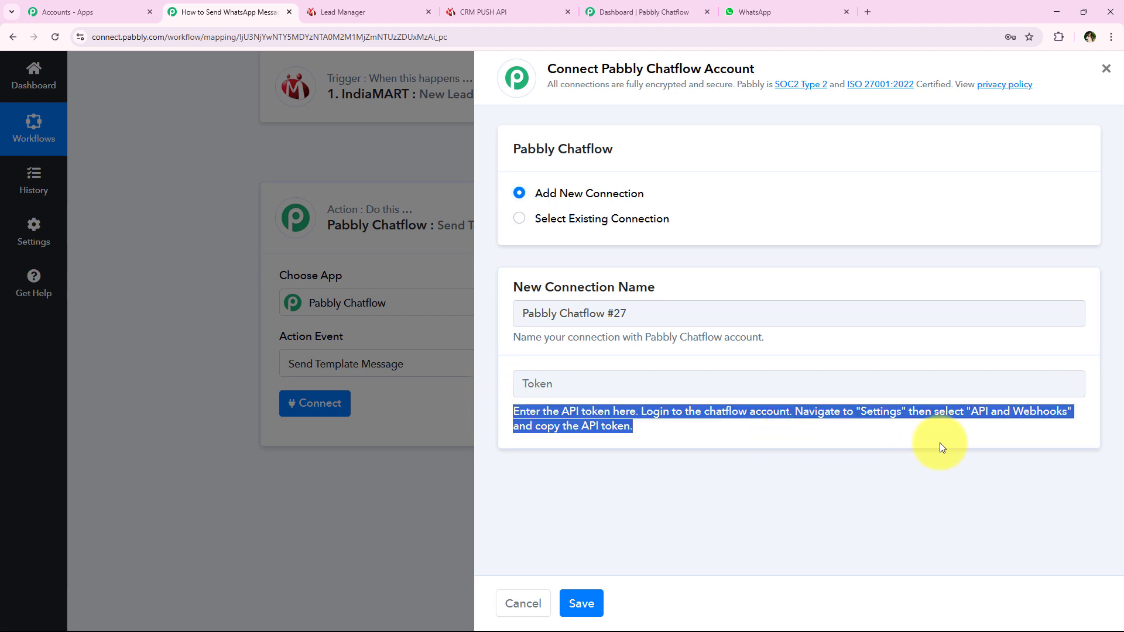
{"action": "left_click", "coordinate": [888, 445]}
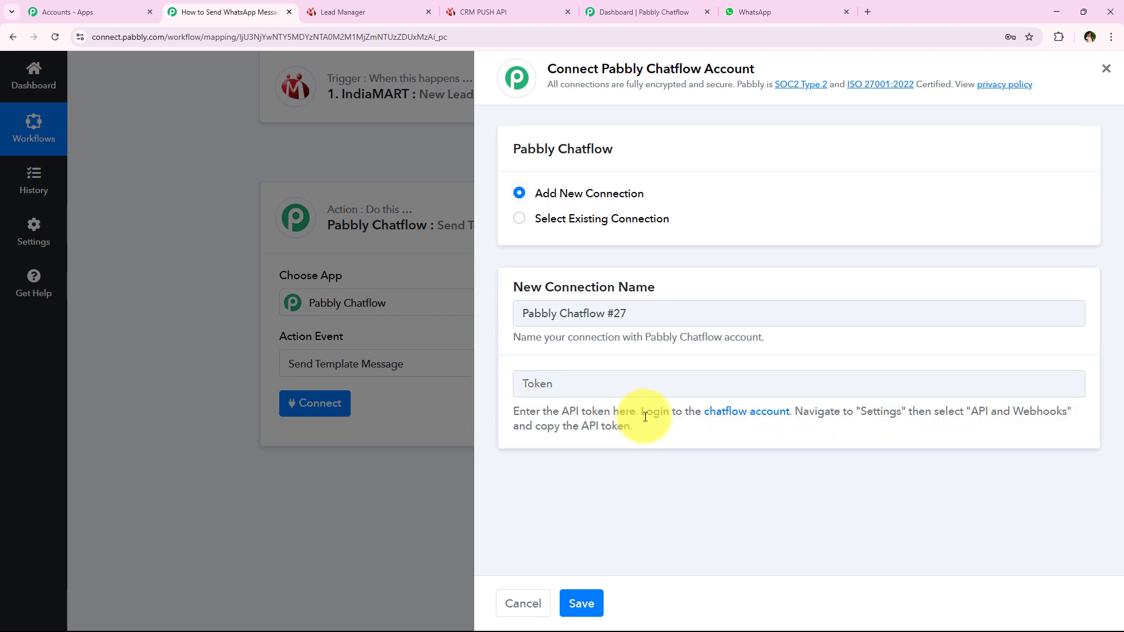
{"action": "left_click_drag", "start_coordinate": [639, 412], "coordinate": [781, 423]}
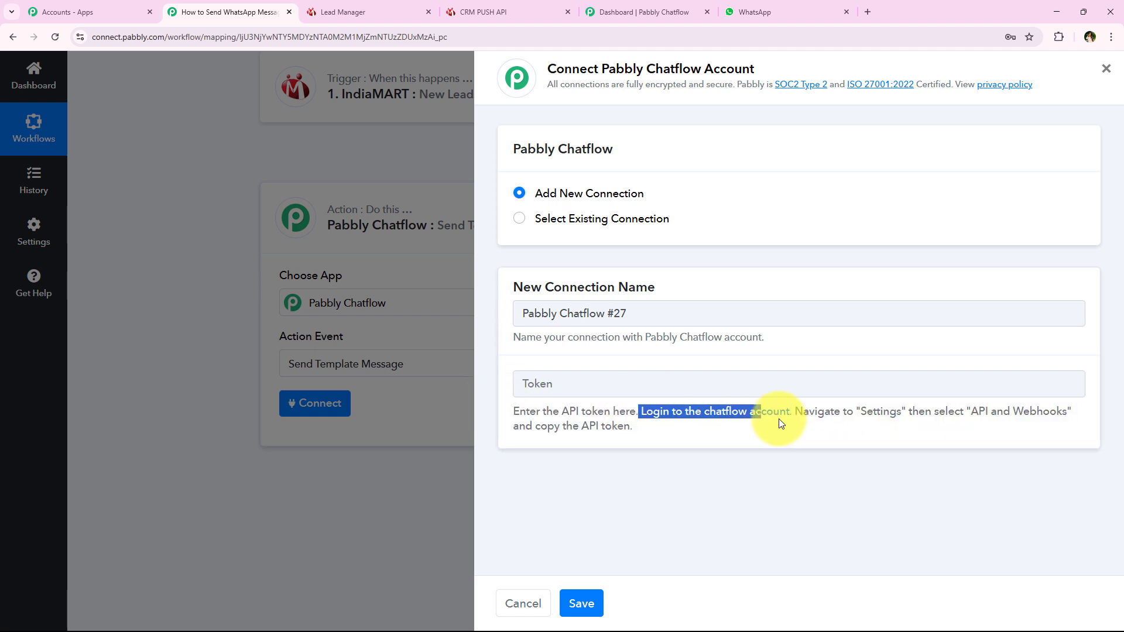
{"action": "left_click", "coordinate": [799, 451]}
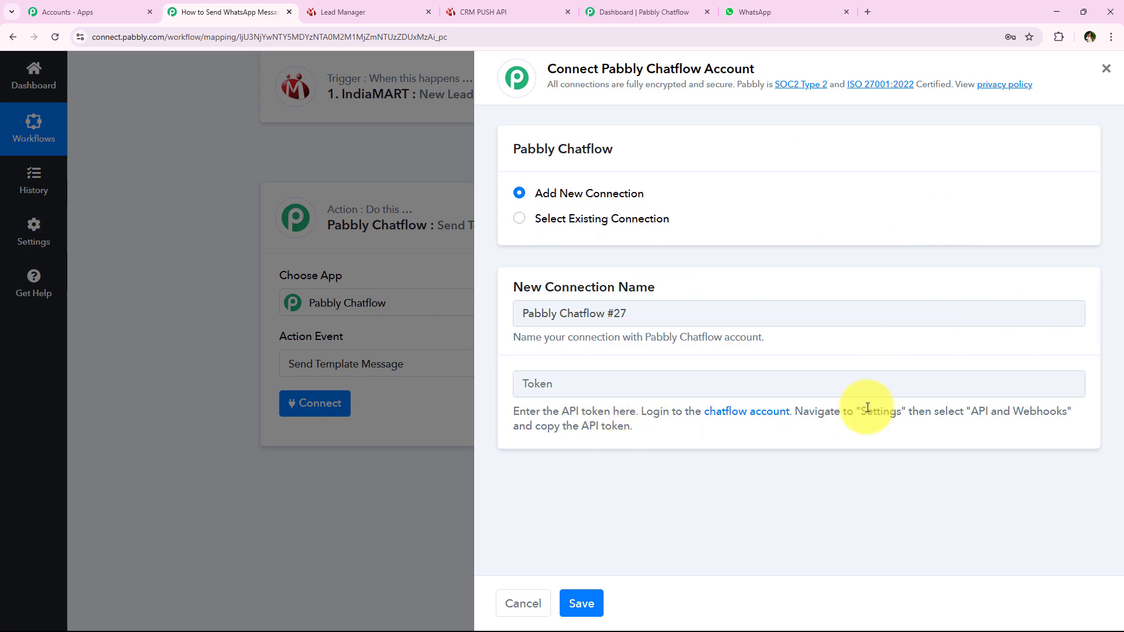
{"action": "left_click", "coordinate": [655, 9]}
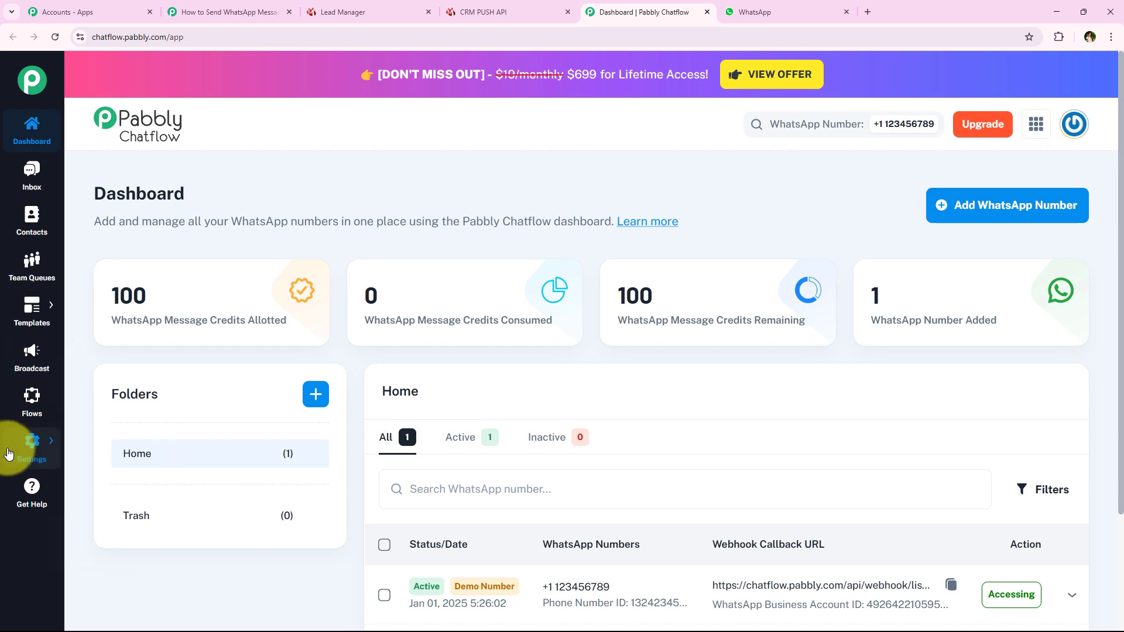
Step: Generate a new API token under Settings > API & Webhooks and copy it
{"action": "left_click", "coordinate": [29, 449]}
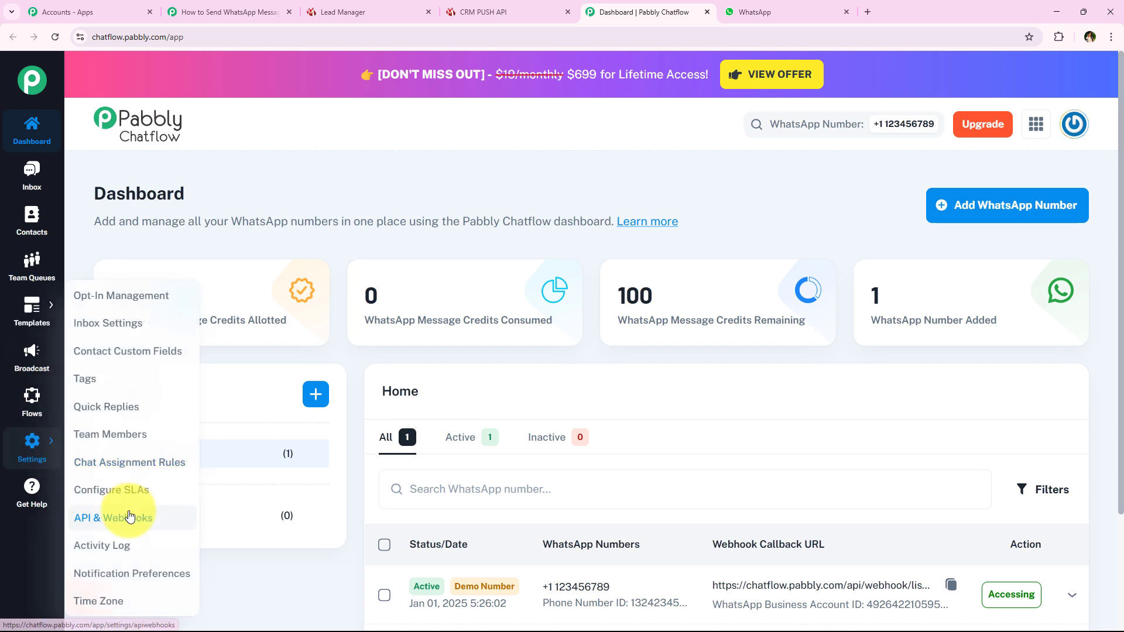
{"action": "left_click", "coordinate": [130, 517]}
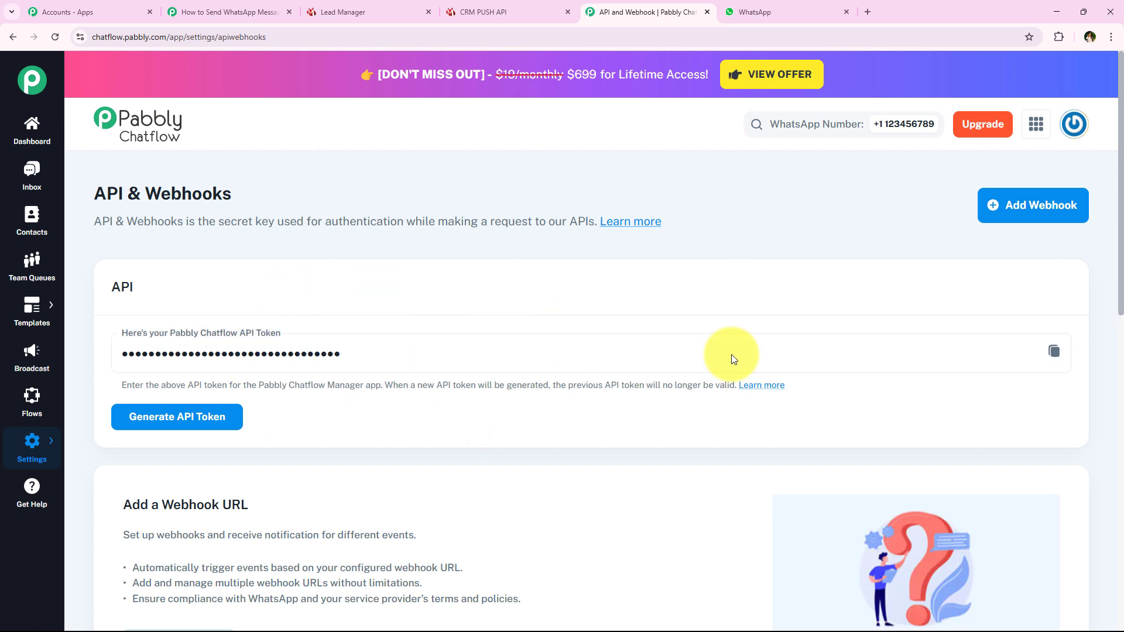
{"action": "left_click", "coordinate": [139, 423]}
{"action": "scroll", "coordinate": [562, 300], "scroll_direction": "down", "scroll_amount": 1}
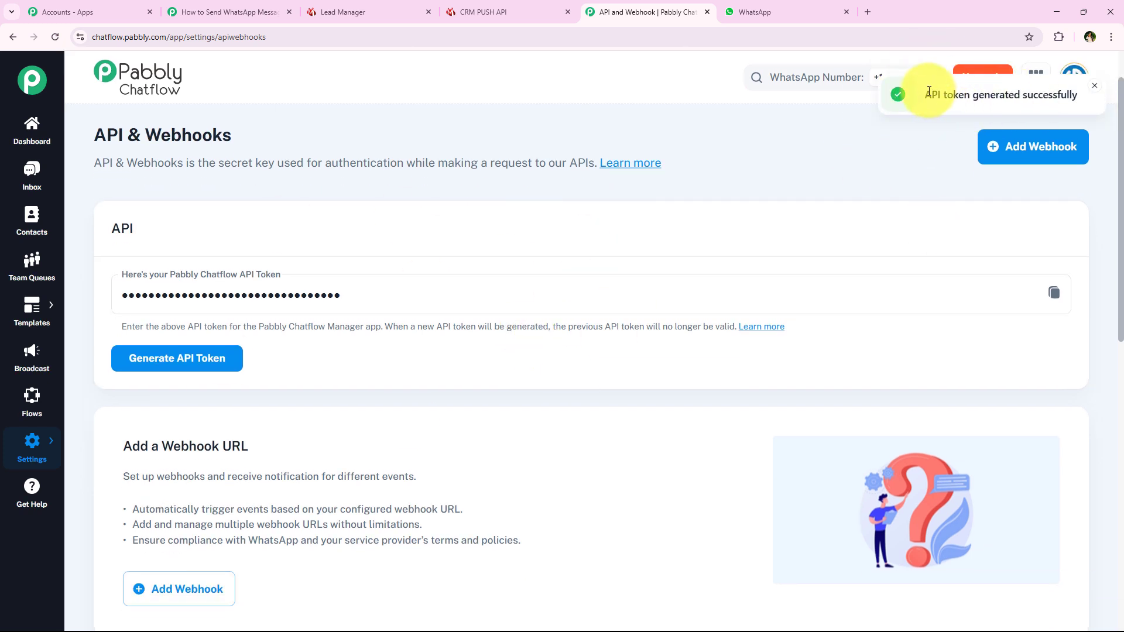
{"action": "left_click", "coordinate": [1054, 292]}
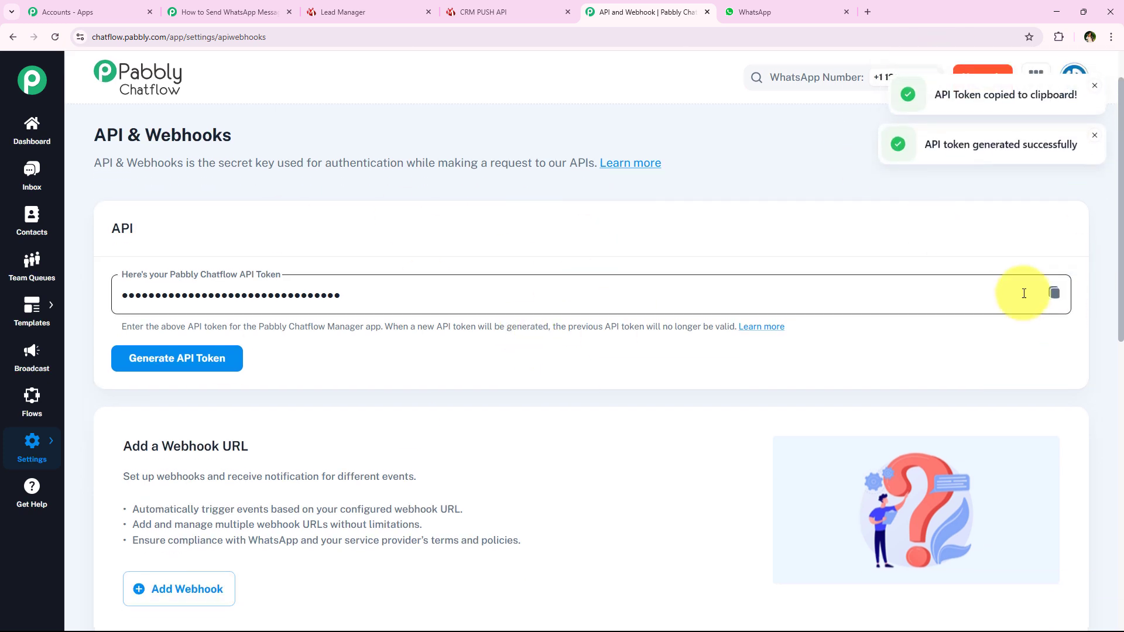
{"action": "left_click", "coordinate": [231, 12]}
Step: Paste the copied API token, save the Chatflow connection, and scroll to Recipient Mobile Number
{"action": "left_click", "coordinate": [573, 394]}
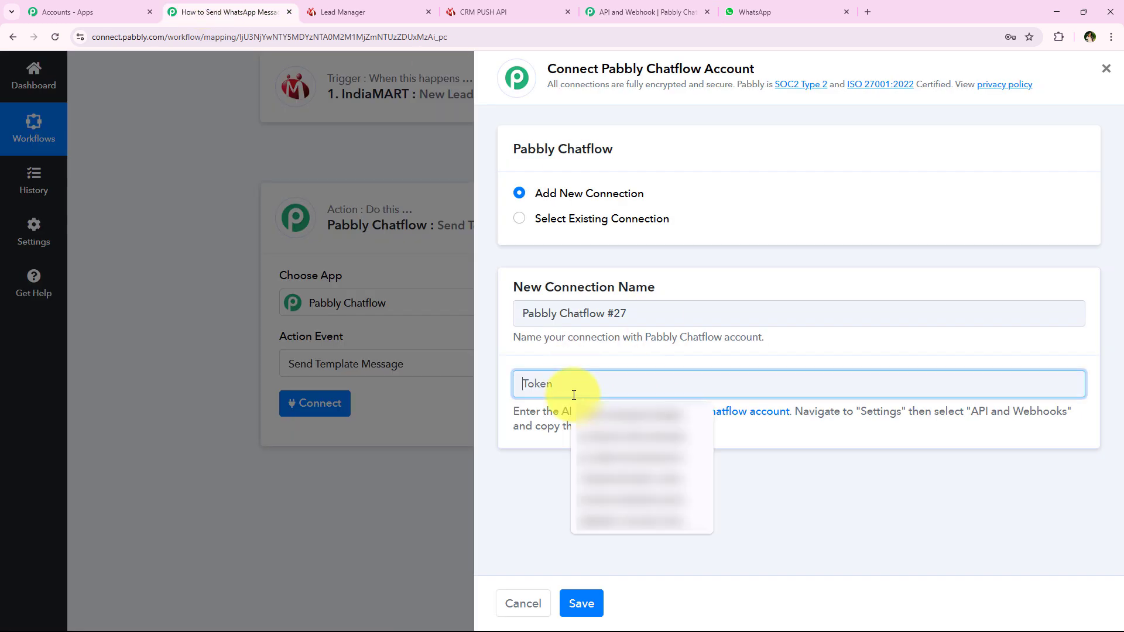
{"action": "right_click", "coordinate": [573, 395]}
{"action": "left_click", "coordinate": [659, 255]}
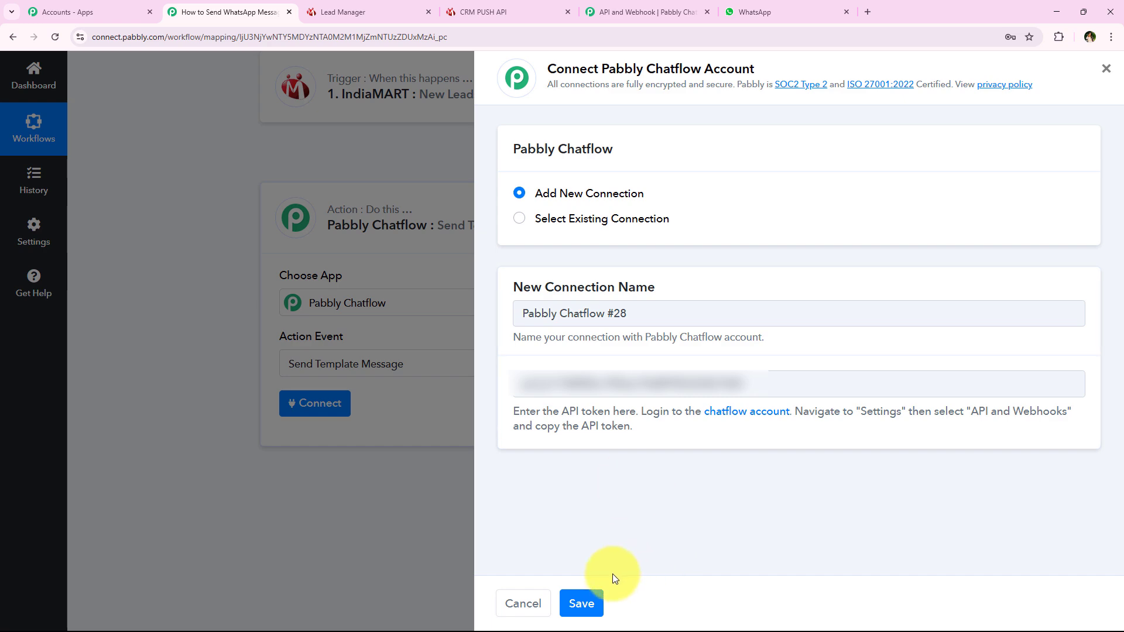
{"action": "left_click", "coordinate": [585, 603]}
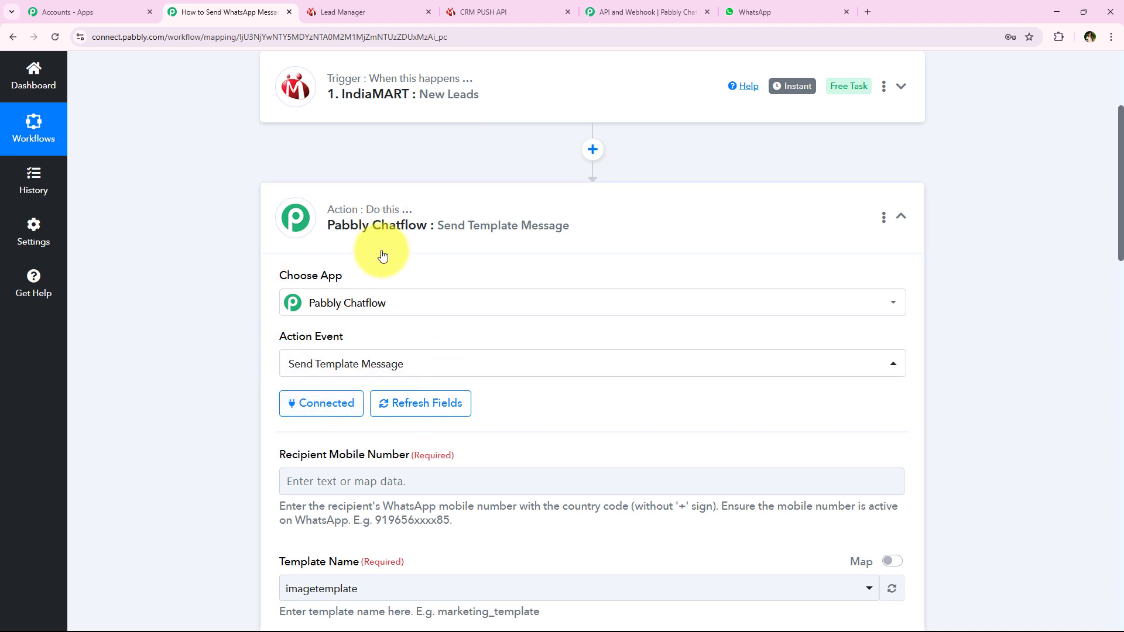
{"action": "scroll", "coordinate": [168, 366], "scroll_direction": "down", "scroll_amount": 2}
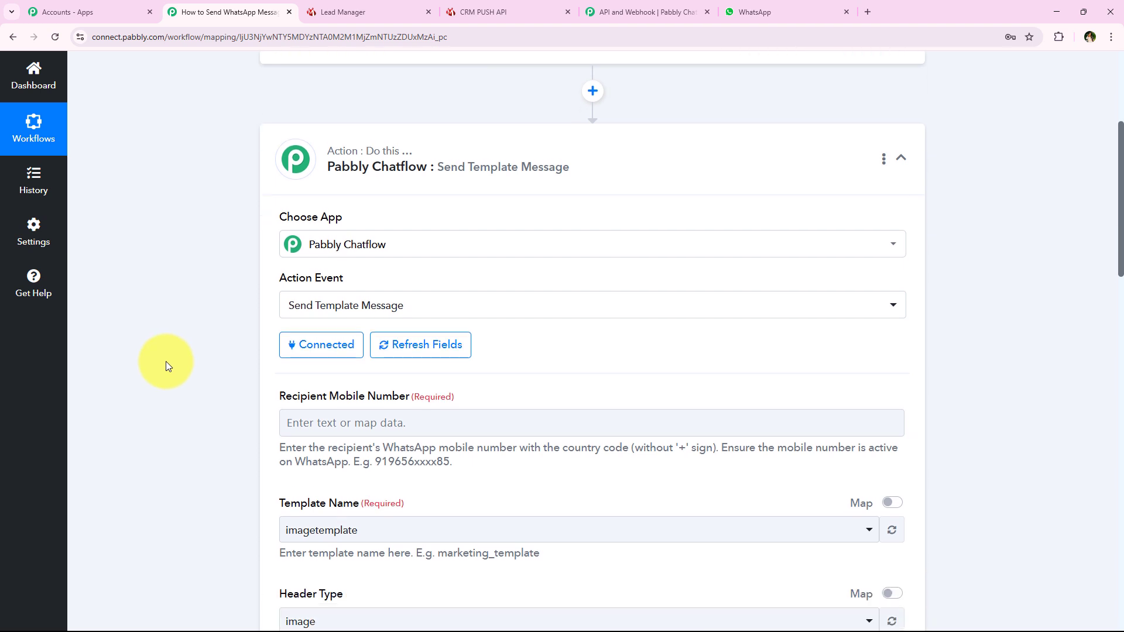
{"action": "scroll", "coordinate": [441, 412], "scroll_direction": "down", "scroll_amount": 1}
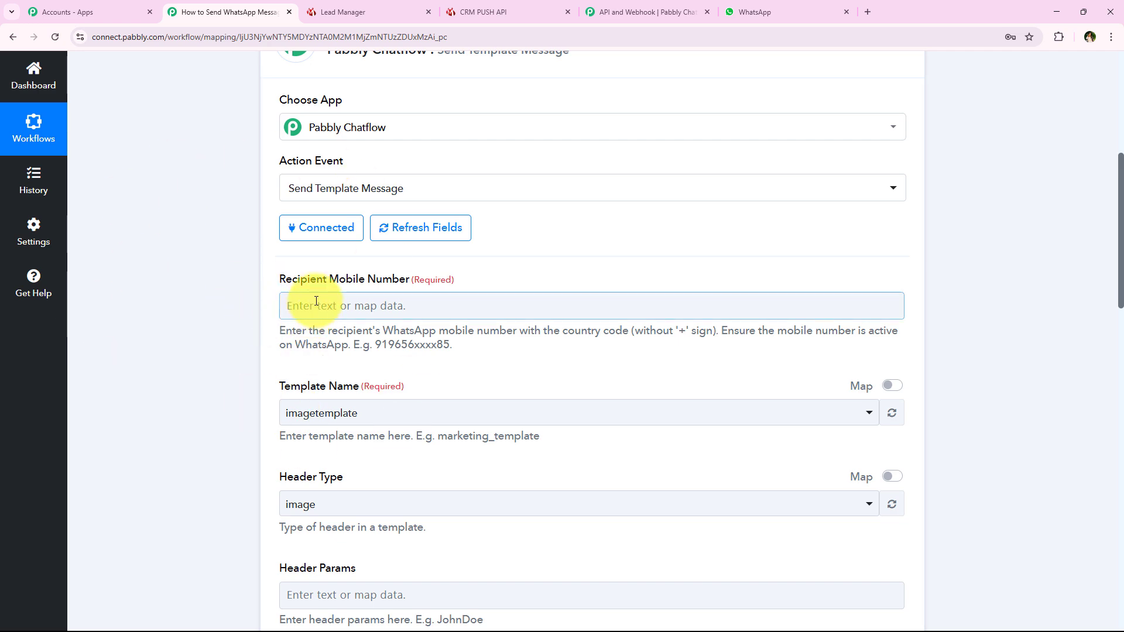
{"action": "scroll", "coordinate": [215, 329], "scroll_direction": "up", "scroll_amount": 6}
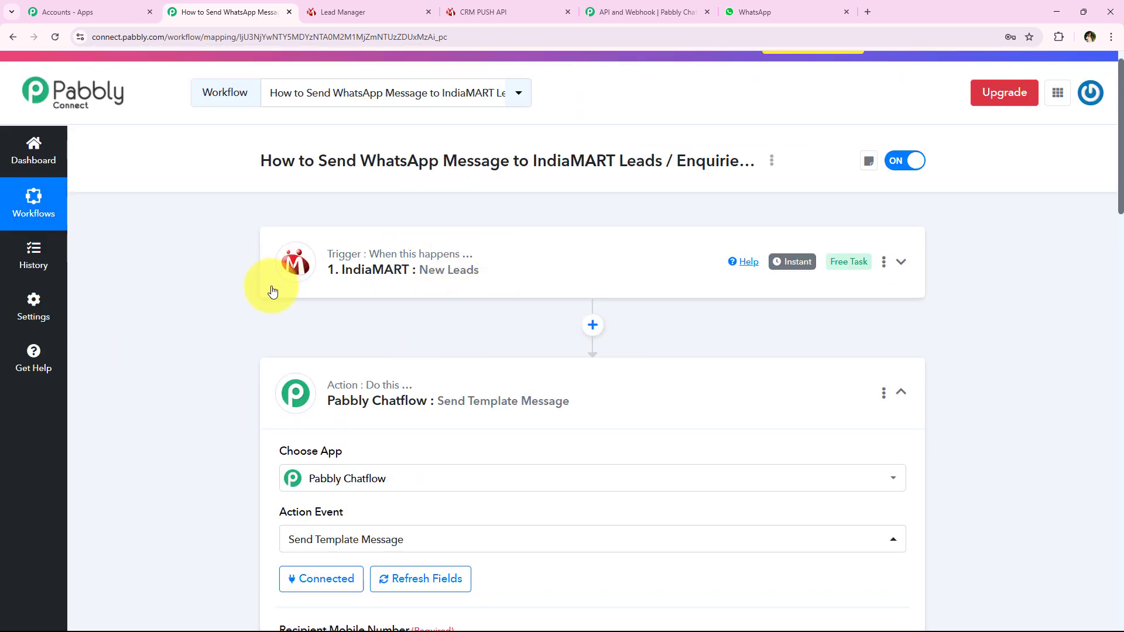
{"action": "scroll", "coordinate": [266, 316], "scroll_direction": "down", "scroll_amount": 6}
{"action": "left_click", "coordinate": [410, 311]}
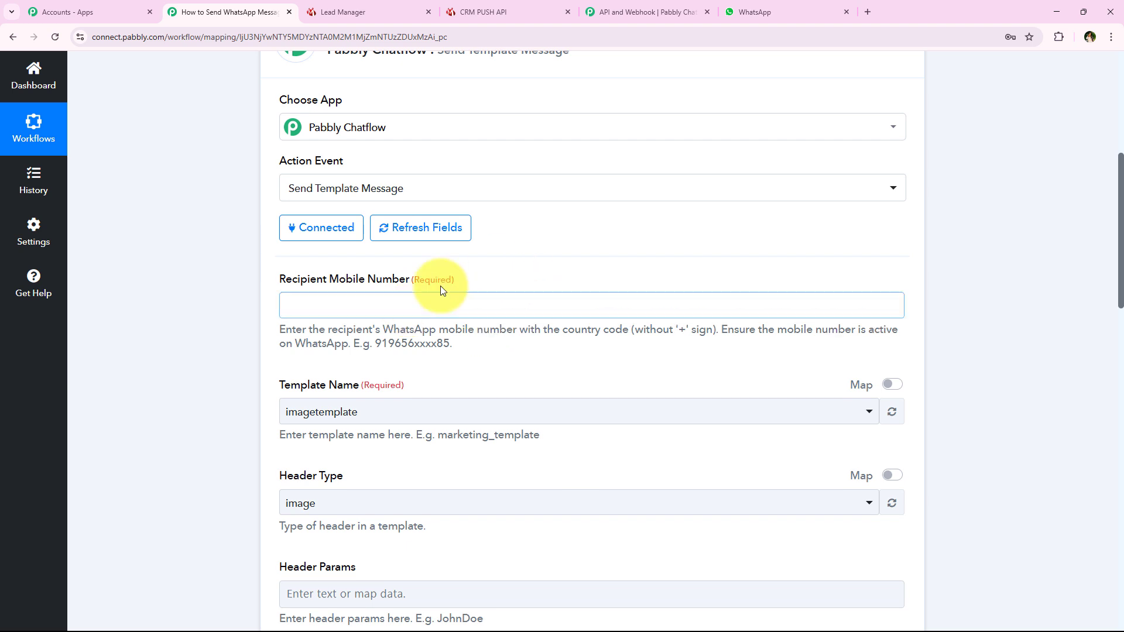
{"action": "type", "text": "9111111"}
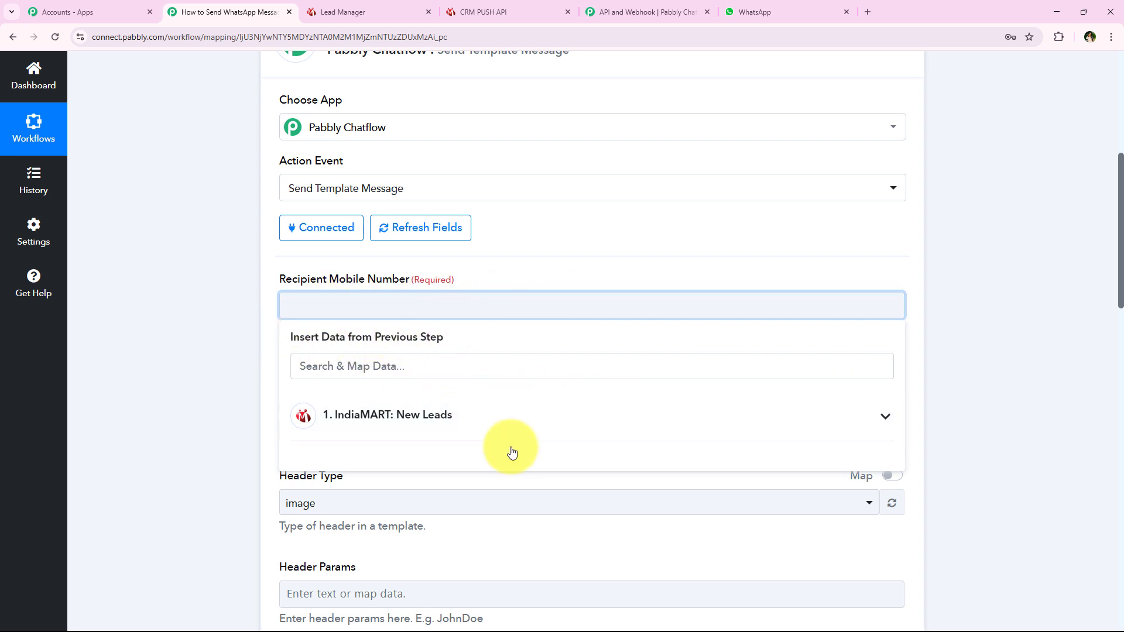
{"action": "left_click", "coordinate": [451, 430]}
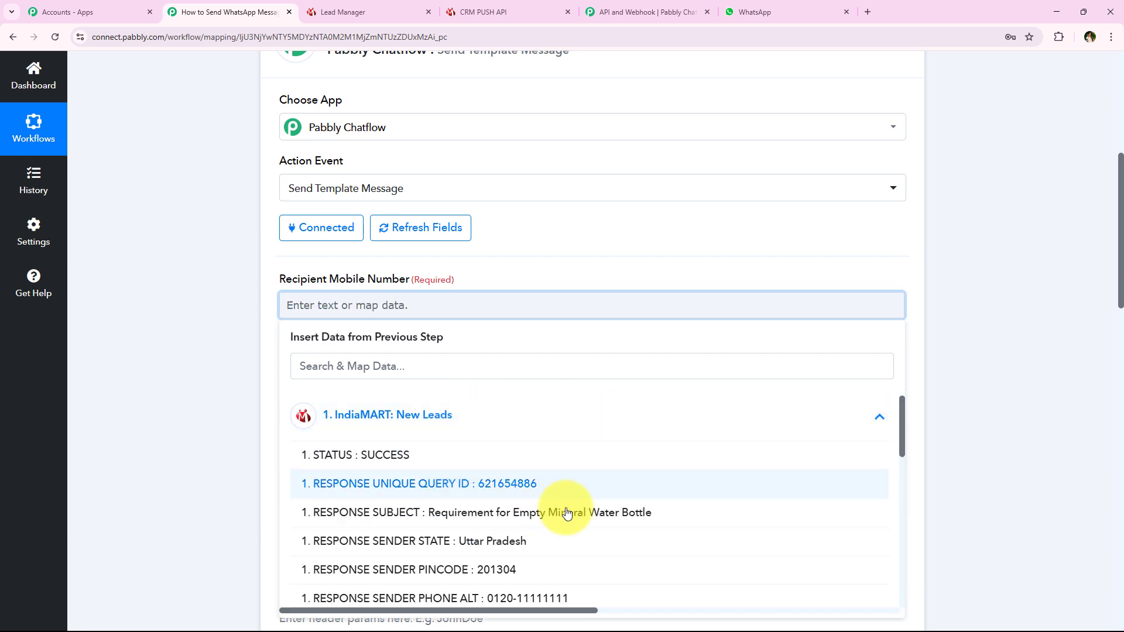
{"action": "scroll", "coordinate": [534, 495], "scroll_direction": "down", "scroll_amount": 2}
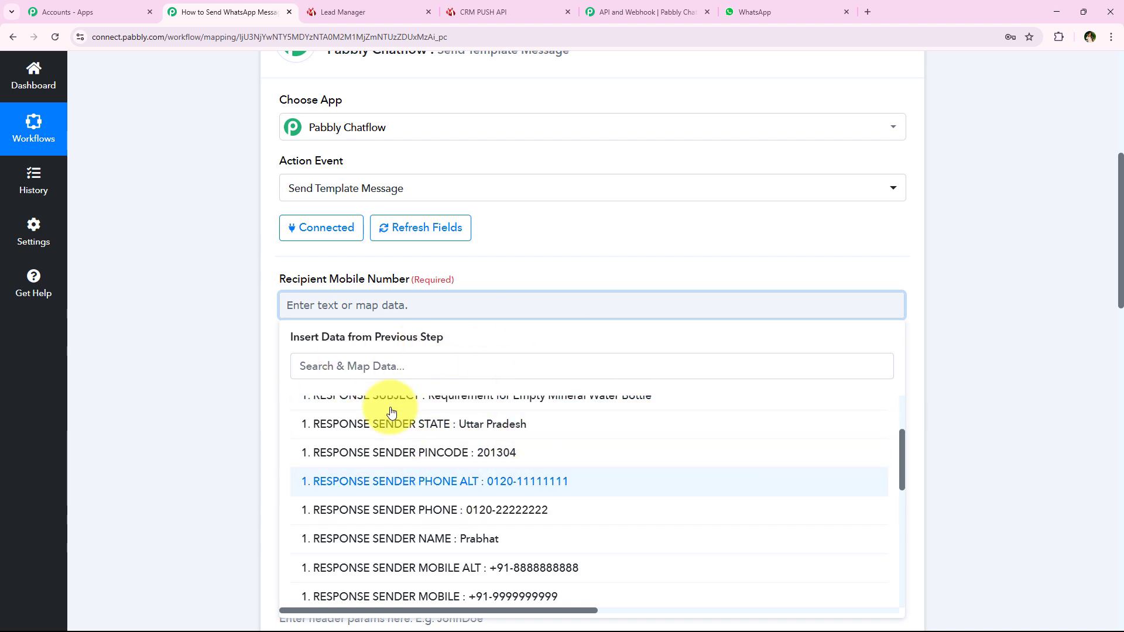
{"action": "left_click", "coordinate": [122, 360]}
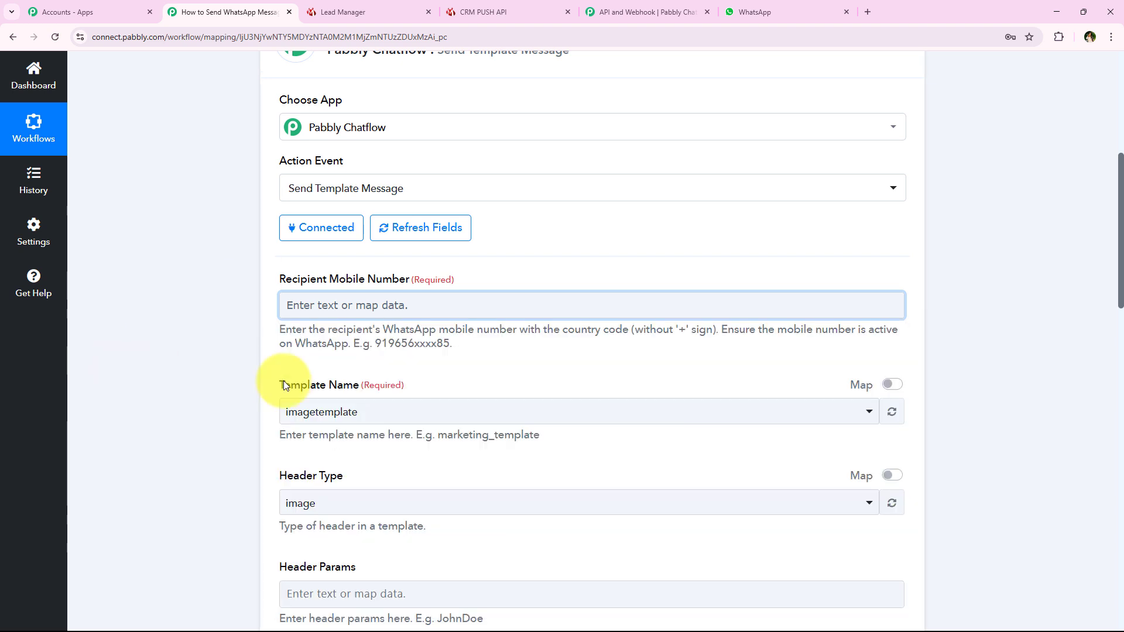
{"action": "left_click", "coordinate": [311, 303]}
{"action": "left_click", "coordinate": [352, 369]}
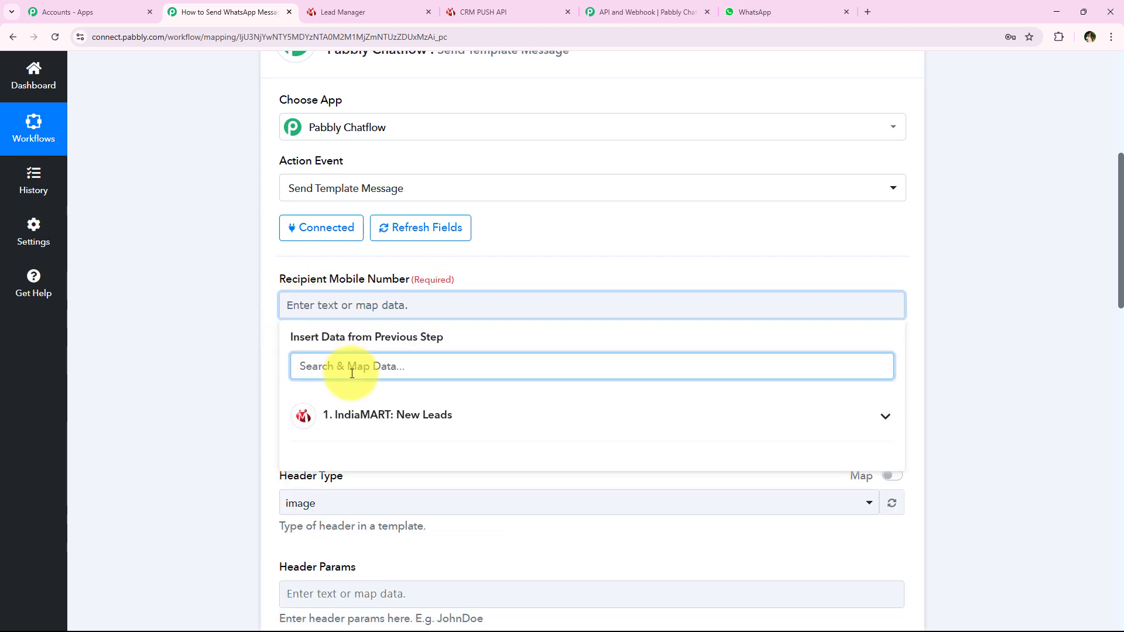
{"action": "type", "text": "mob"}
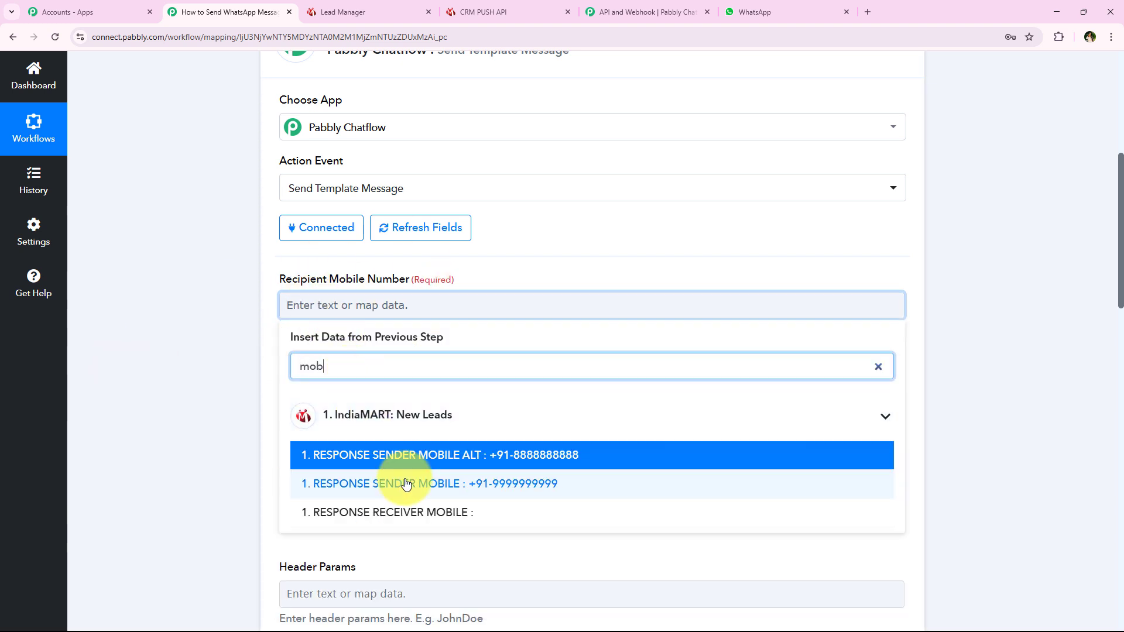
{"action": "left_click", "coordinate": [407, 484]}
{"action": "left_click", "coordinate": [201, 313]}
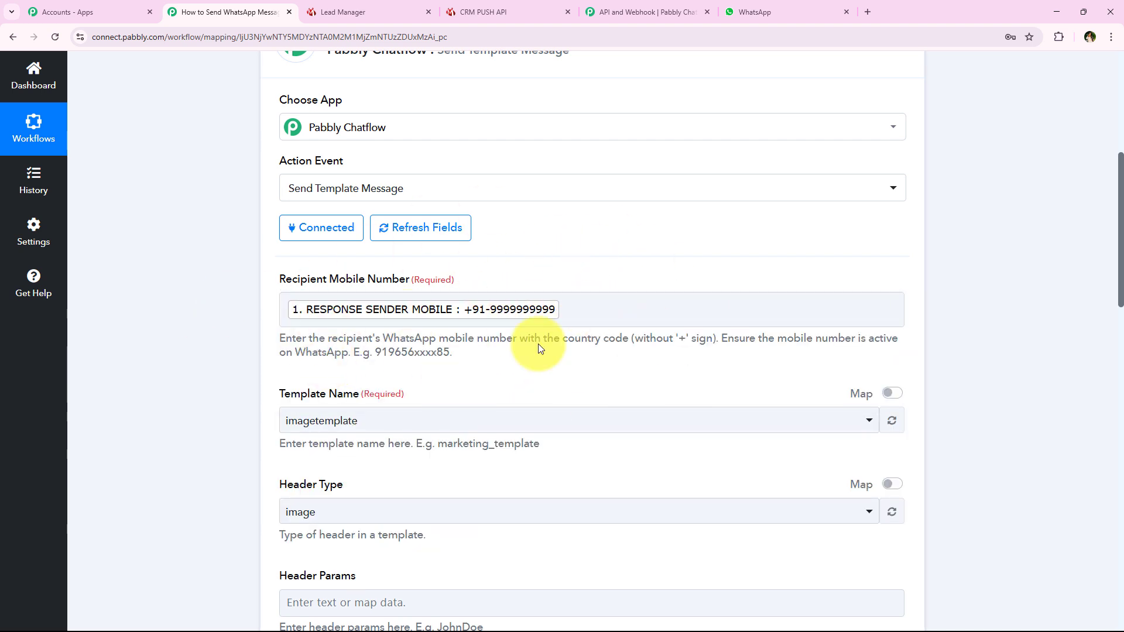
{"action": "left_click_drag", "start_coordinate": [278, 339], "coordinate": [716, 342]}
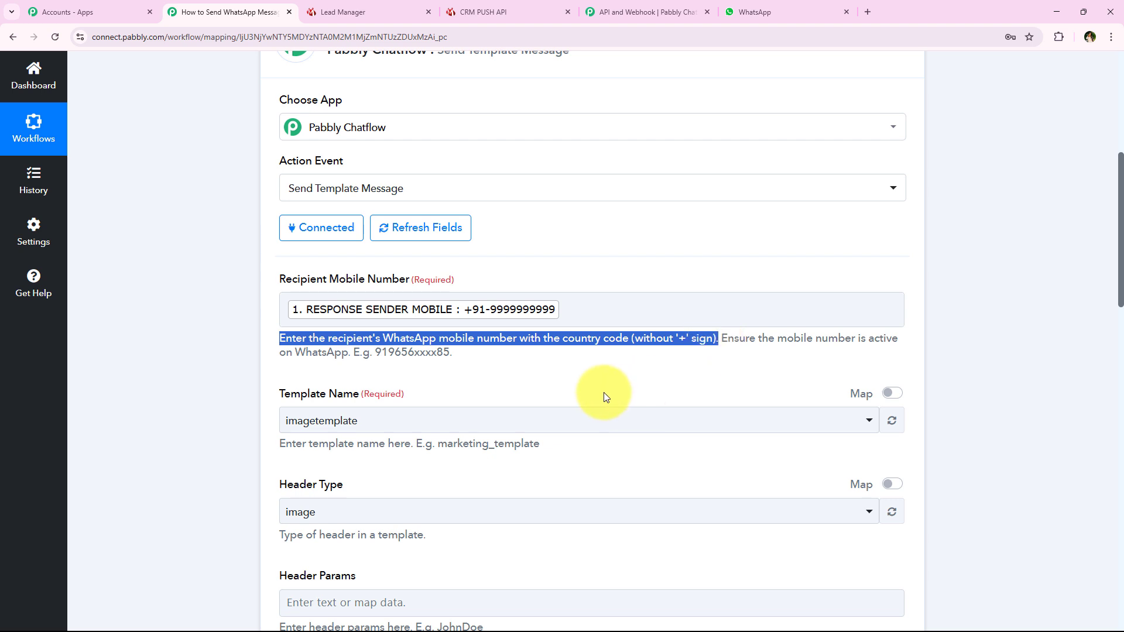
{"action": "left_click", "coordinate": [514, 389]}
{"action": "left_click_drag", "start_coordinate": [280, 339], "coordinate": [683, 340]}
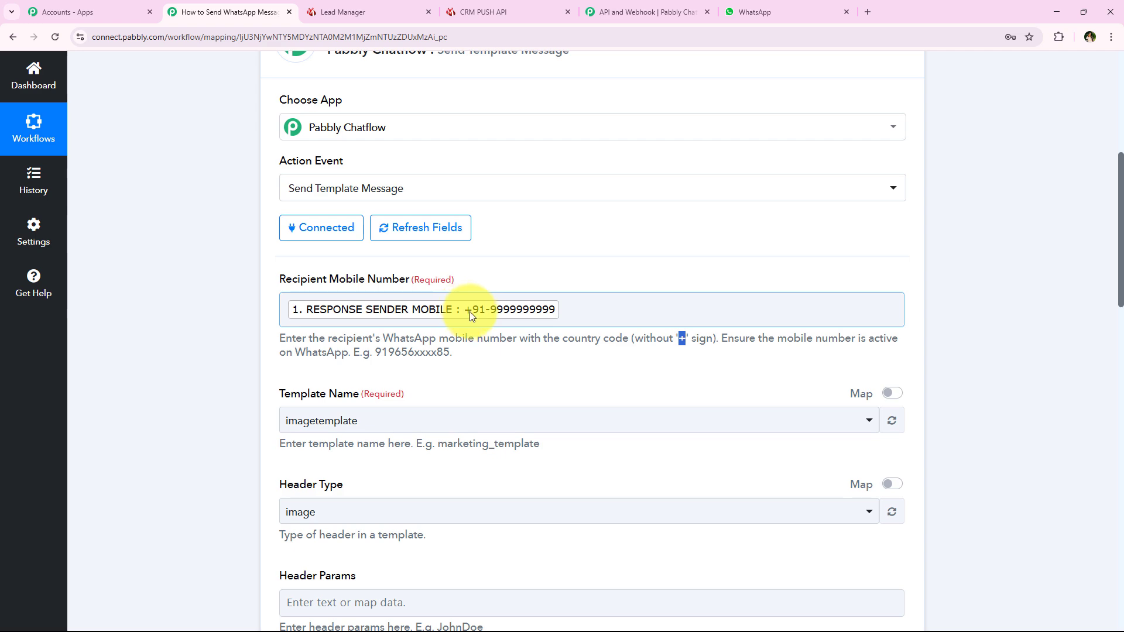
{"action": "left_click", "coordinate": [631, 310]}
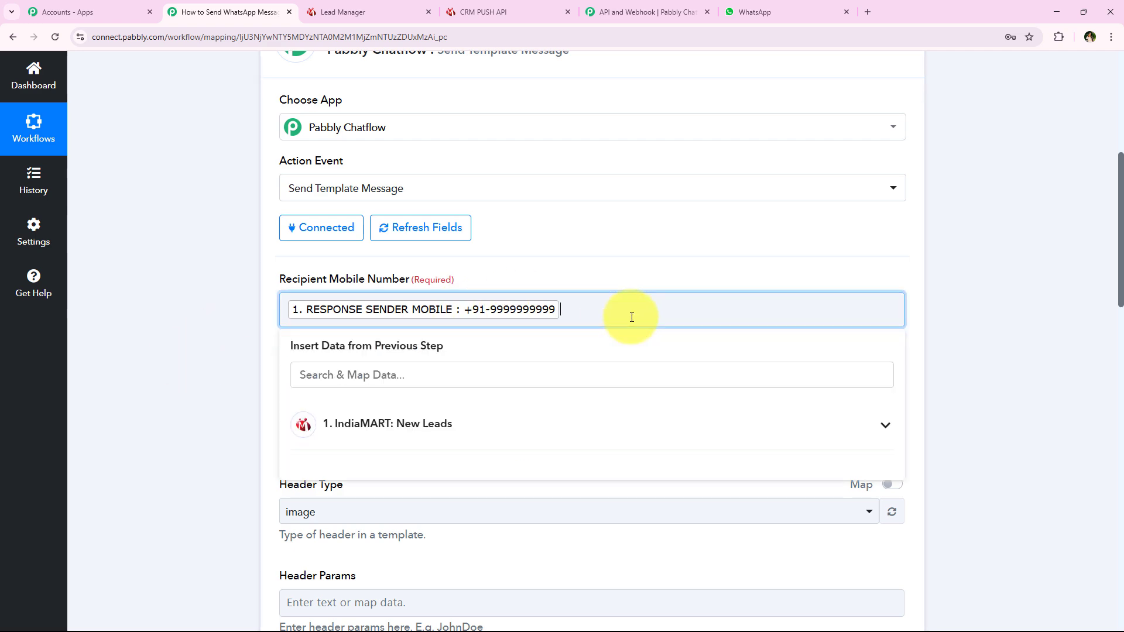
{"action": "key", "text": "BackSpace"}
Step: Add a new step using the Text Formatter app
{"action": "left_click", "coordinate": [250, 344]}
{"action": "scroll", "coordinate": [252, 346], "scroll_direction": "up", "scroll_amount": 4}
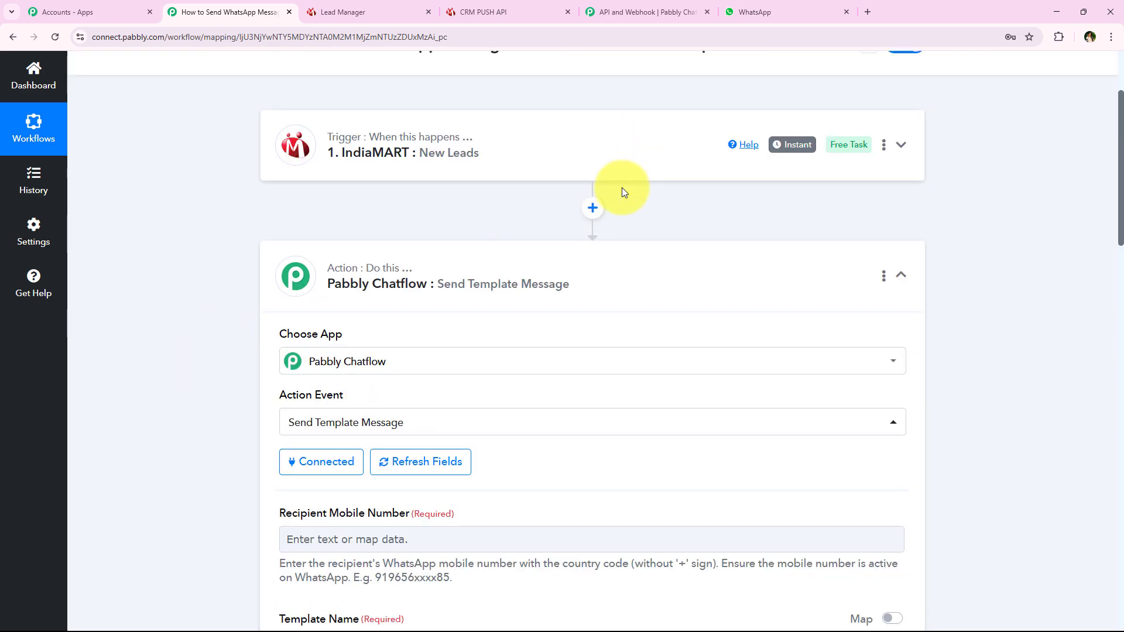
{"action": "scroll", "coordinate": [477, 346], "scroll_direction": "up", "scroll_amount": 2}
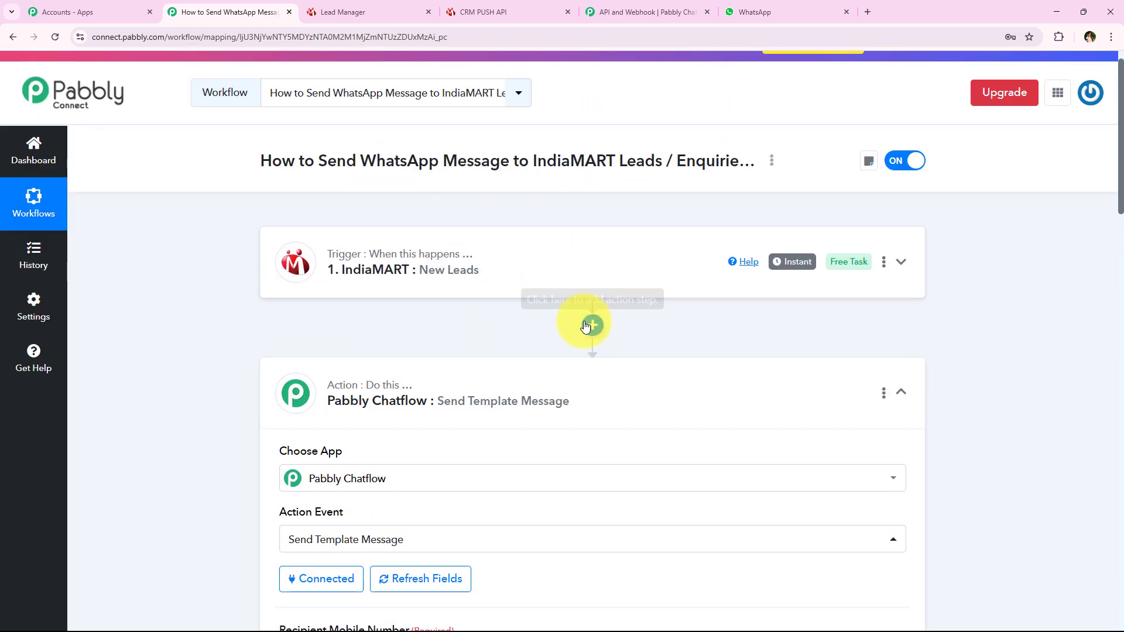
{"action": "scroll", "coordinate": [566, 322], "scroll_direction": "down", "scroll_amount": 3}
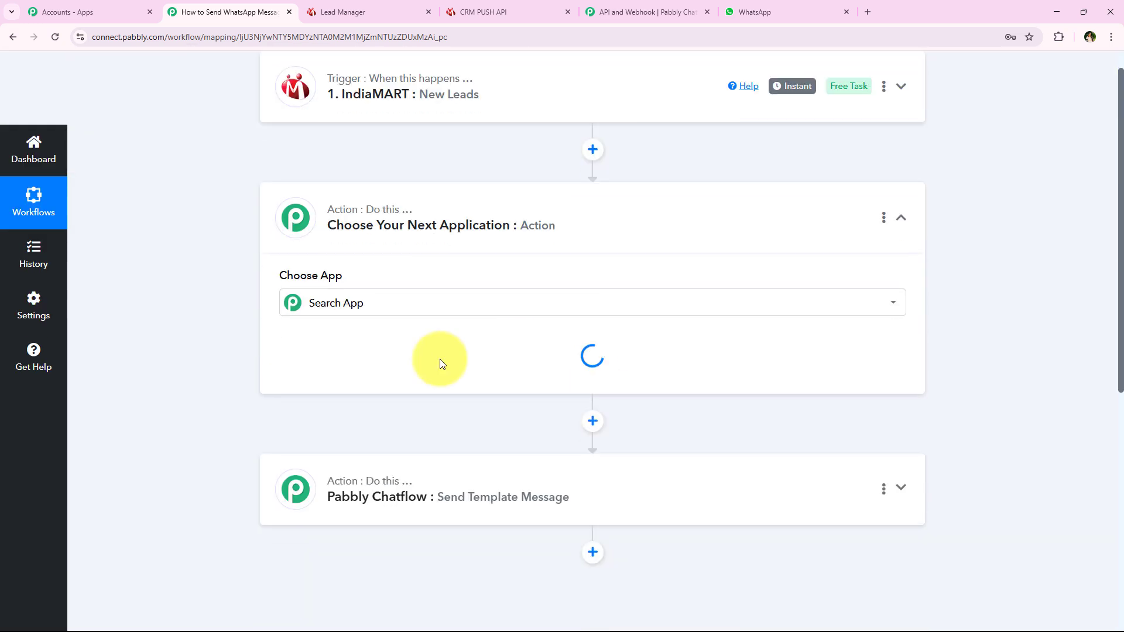
{"action": "left_click", "coordinate": [420, 310]}
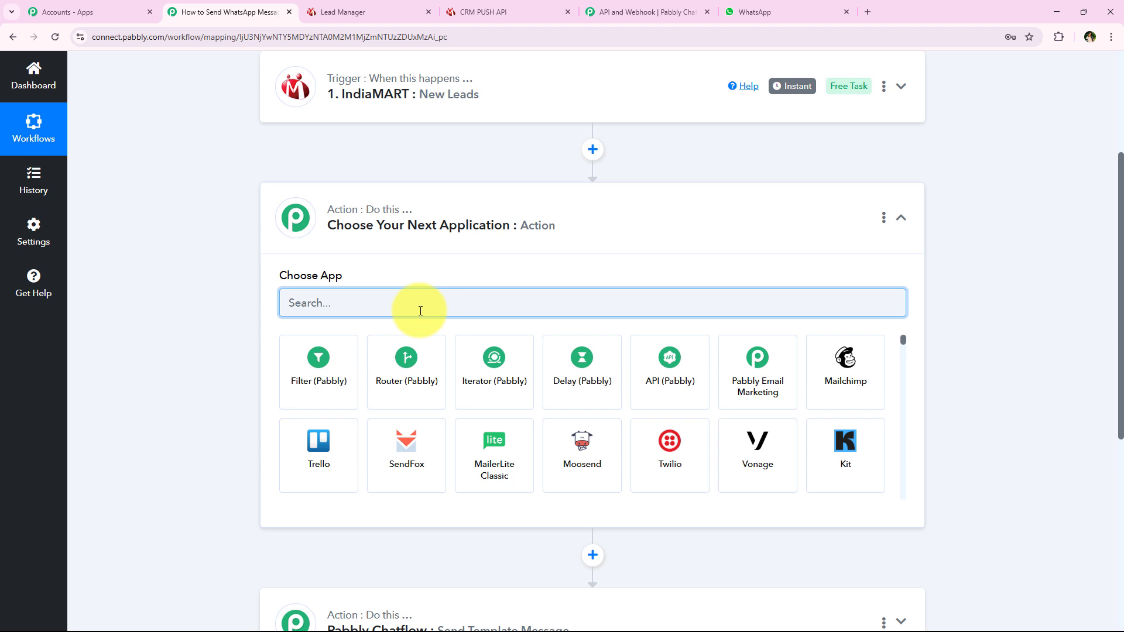
{"action": "type", "text": "Text"}
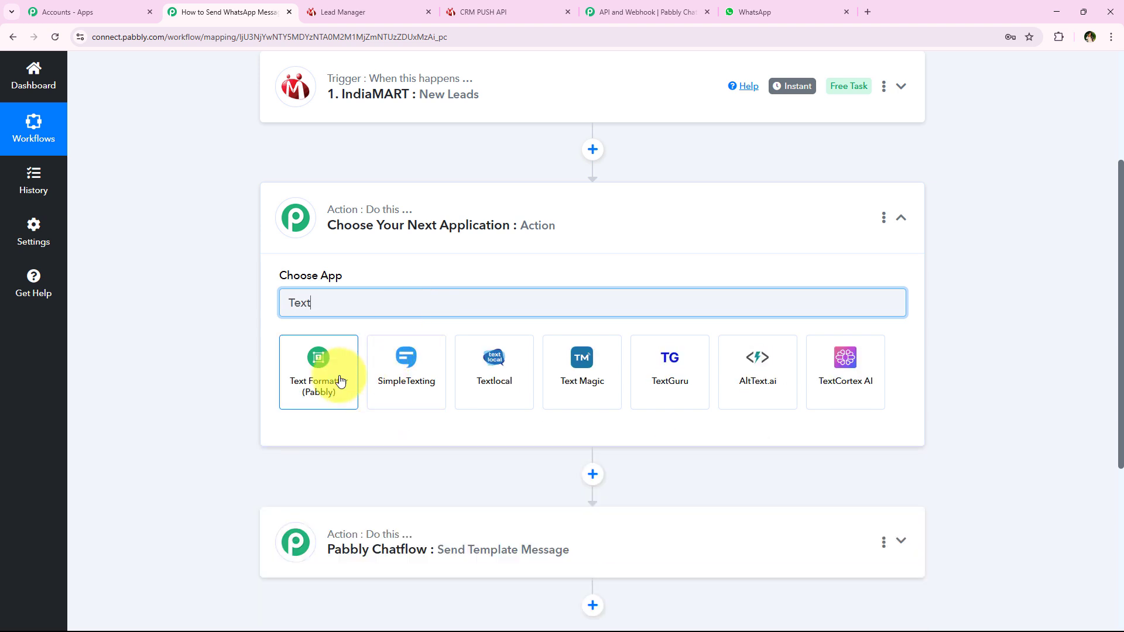
{"action": "left_click", "coordinate": [337, 380]}
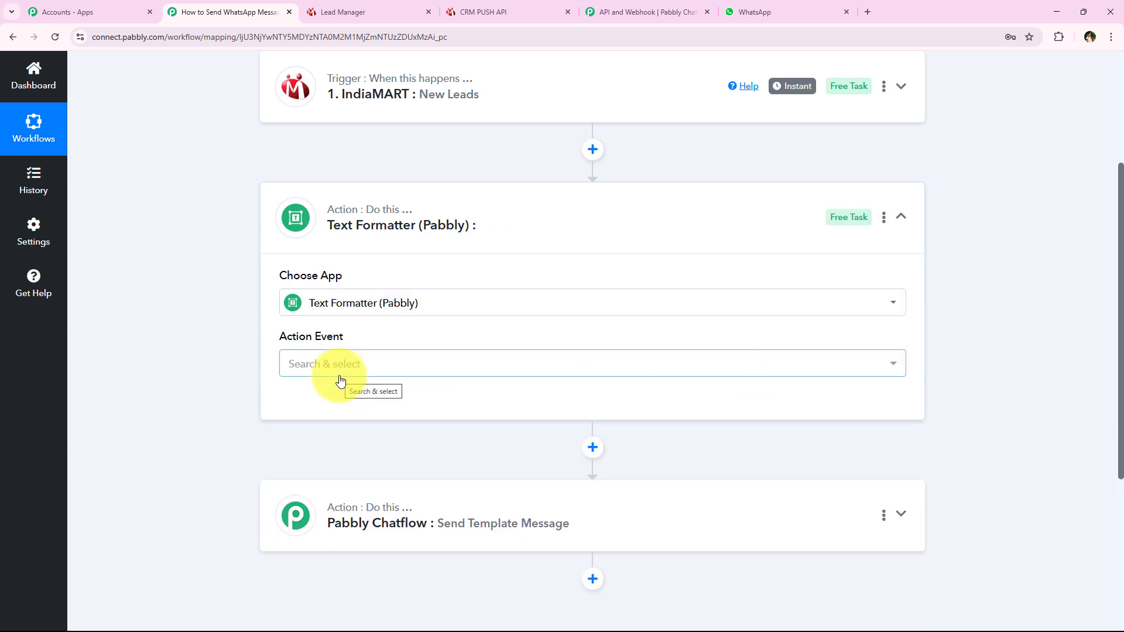
Step: Choose Split Text as the event and map the sender's mobile into Text to Split
{"action": "left_click", "coordinate": [339, 377]}
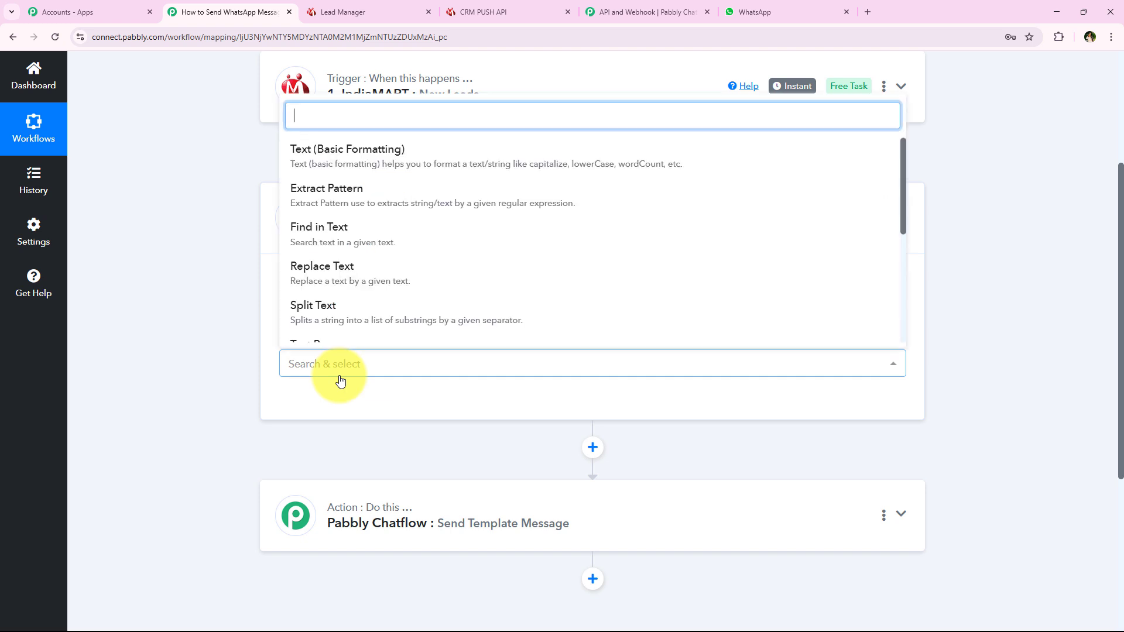
{"action": "left_click", "coordinate": [366, 304]}
{"action": "left_click", "coordinate": [289, 403]}
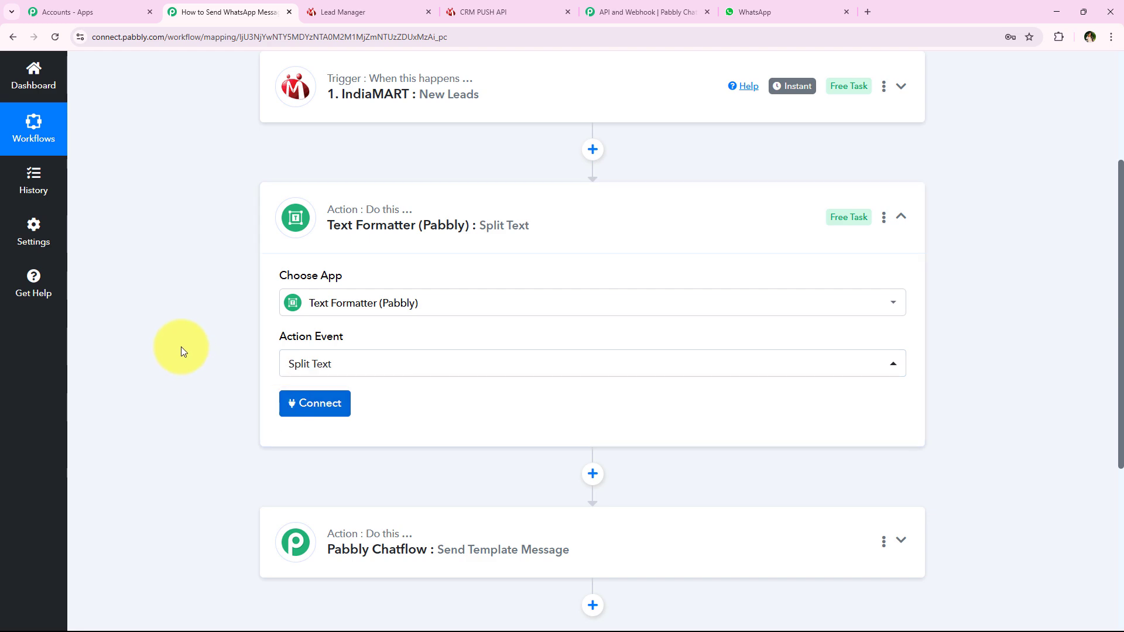
{"action": "scroll", "coordinate": [181, 346], "scroll_direction": "down", "scroll_amount": 3}
{"action": "left_click", "coordinate": [287, 307]}
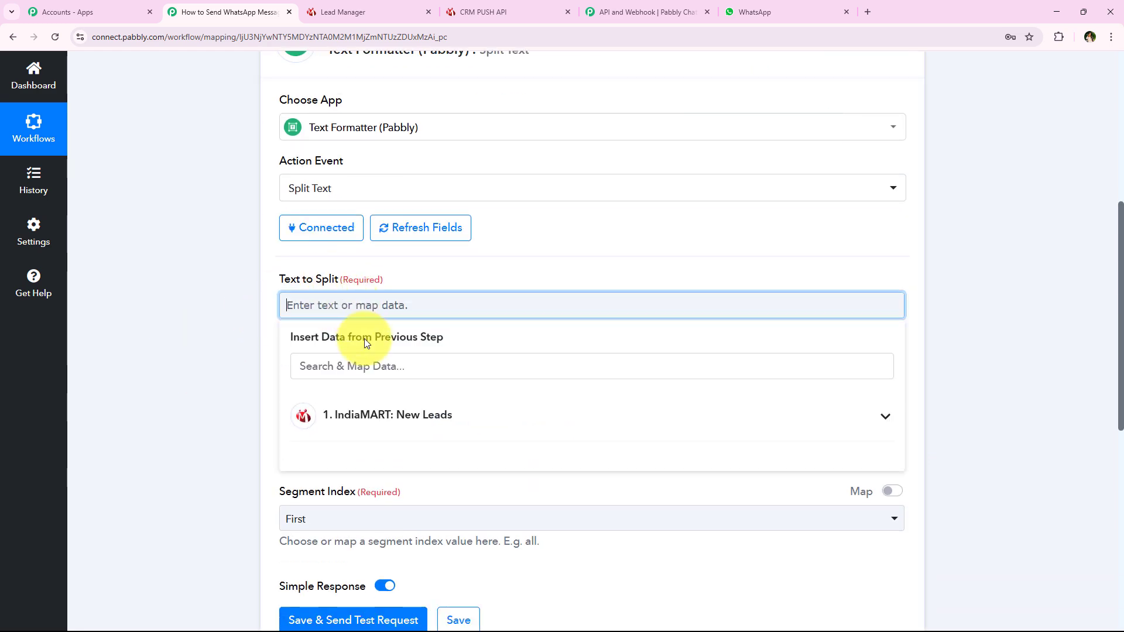
{"action": "type", "text": "mo"}
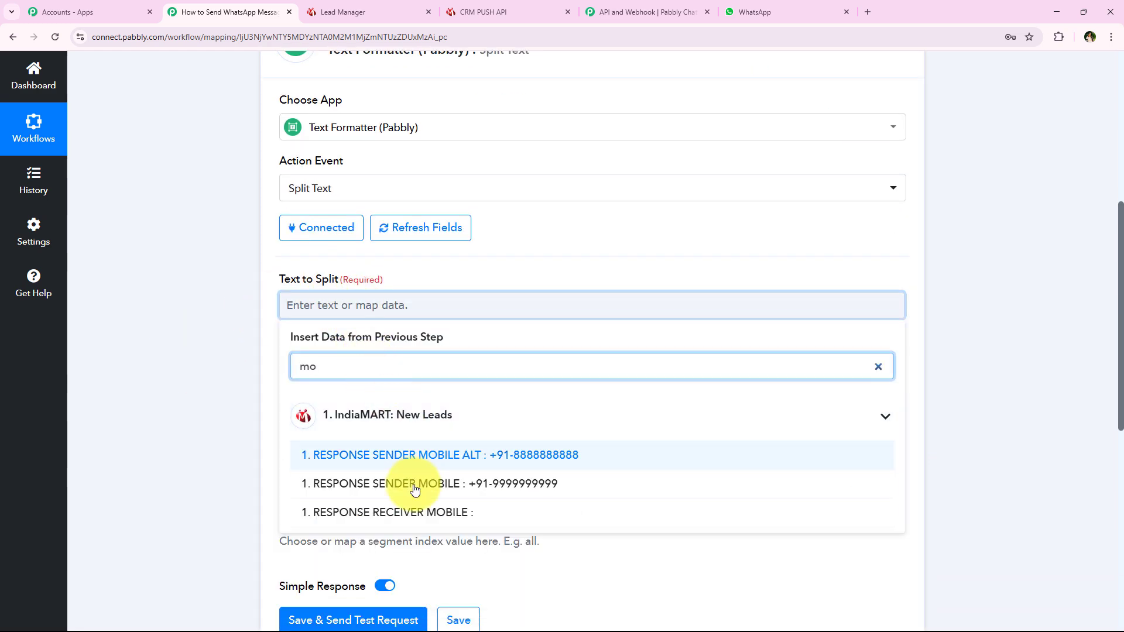
{"action": "left_click", "coordinate": [352, 483]}
Step: Set separator '+' and Segment Index Second, then save and send a test request
{"action": "scroll", "coordinate": [226, 375], "scroll_direction": "down", "scroll_amount": 2}
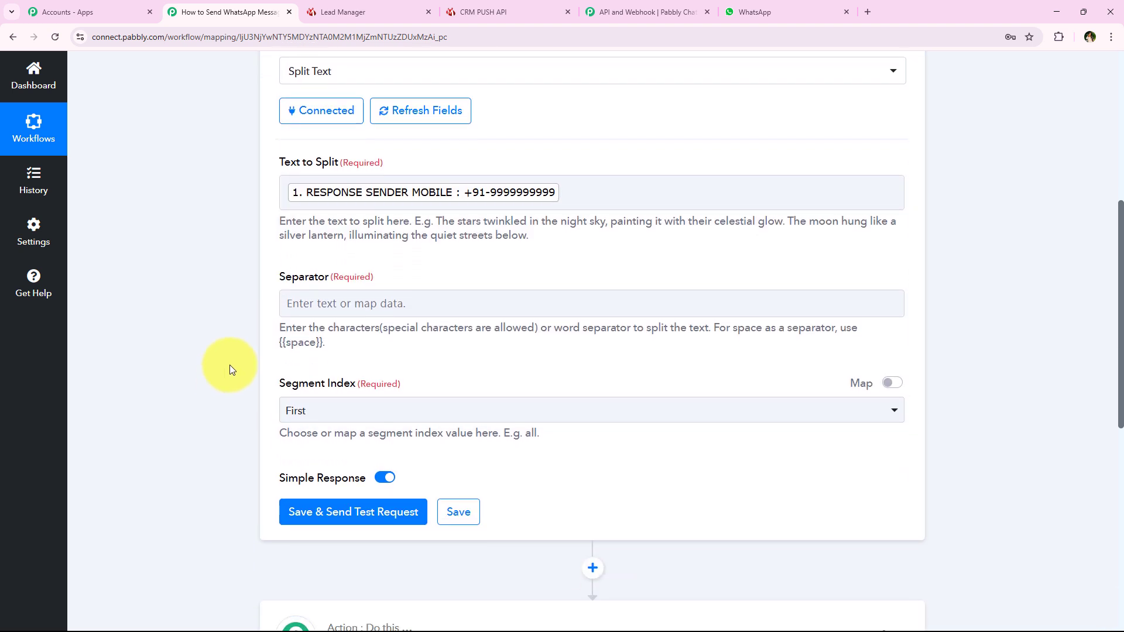
{"action": "left_click", "coordinate": [346, 310]}
{"action": "type", "text": "+"}
{"action": "left_click", "coordinate": [147, 337]}
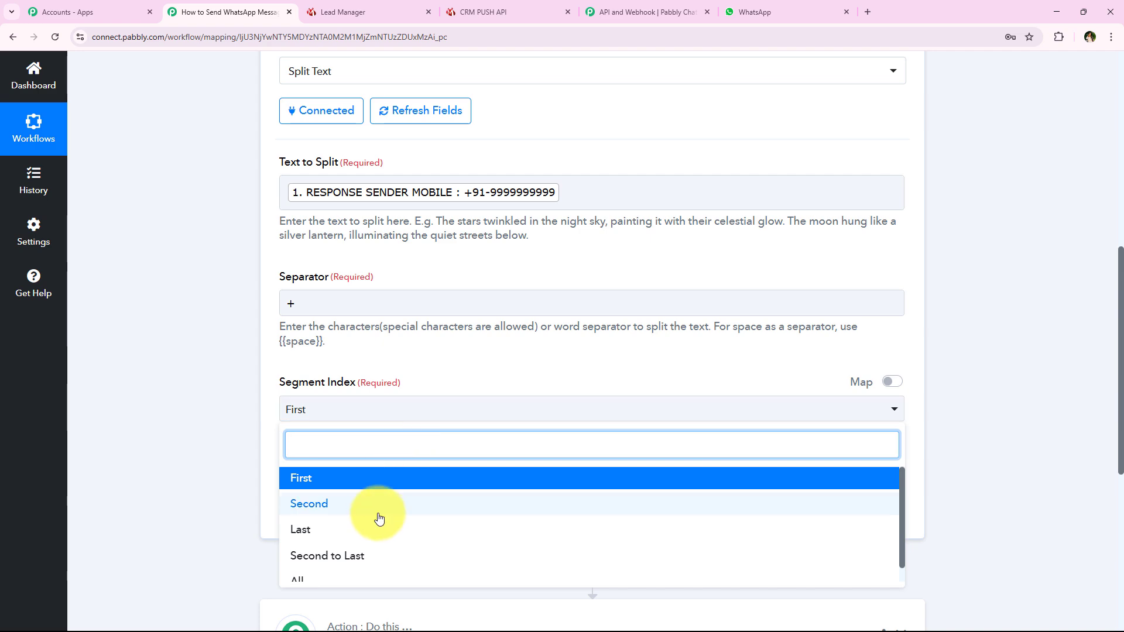
{"action": "left_click", "coordinate": [378, 505]}
{"action": "left_click", "coordinate": [378, 515]}
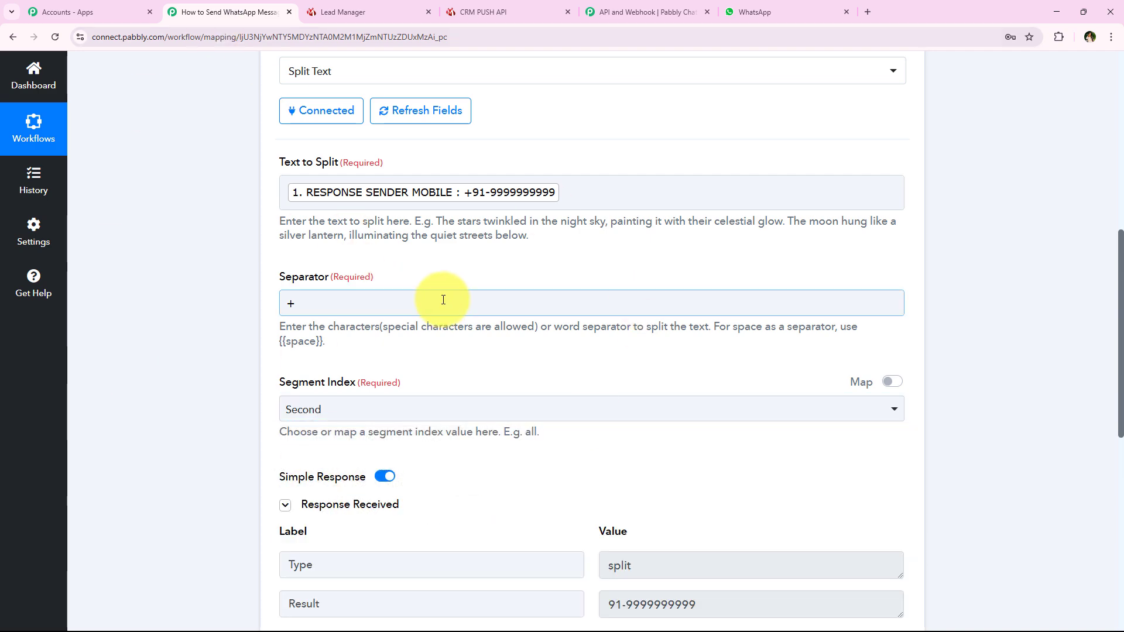
{"action": "scroll", "coordinate": [440, 346], "scroll_direction": "down", "scroll_amount": 4}
{"action": "left_click_drag", "start_coordinate": [771, 384], "coordinate": [640, 371]}
{"action": "left_click_drag", "start_coordinate": [512, 357], "coordinate": [515, 359]}
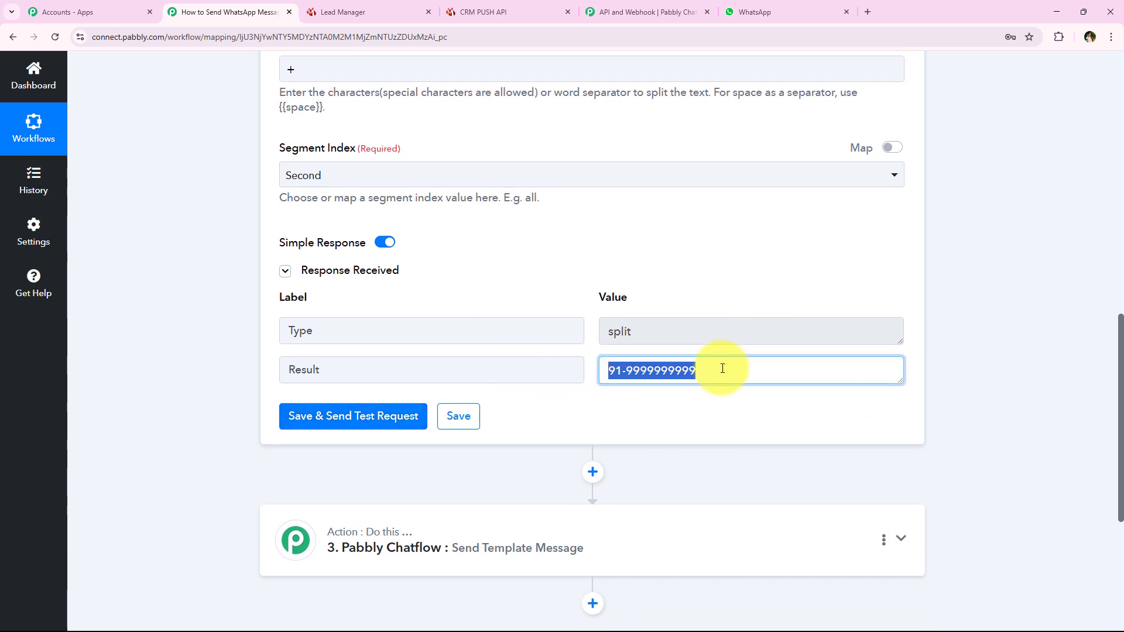
{"action": "scroll", "coordinate": [216, 224], "scroll_direction": "up", "scroll_amount": 1}
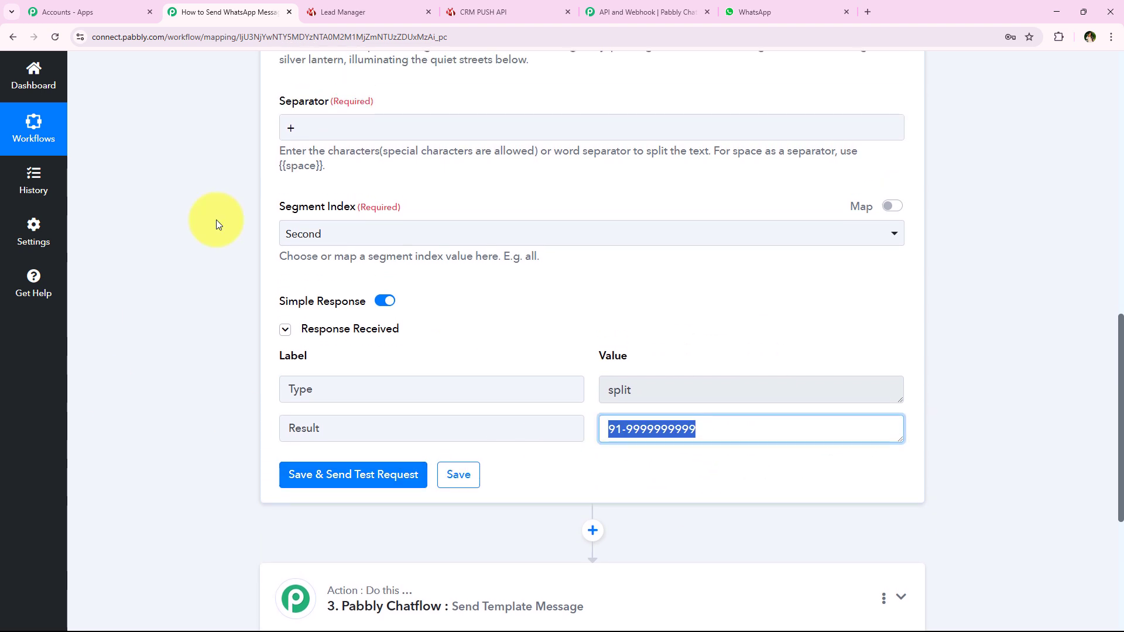
{"action": "scroll", "coordinate": [582, 377], "scroll_direction": "down", "scroll_amount": 1}
{"action": "left_click", "coordinate": [605, 391]}
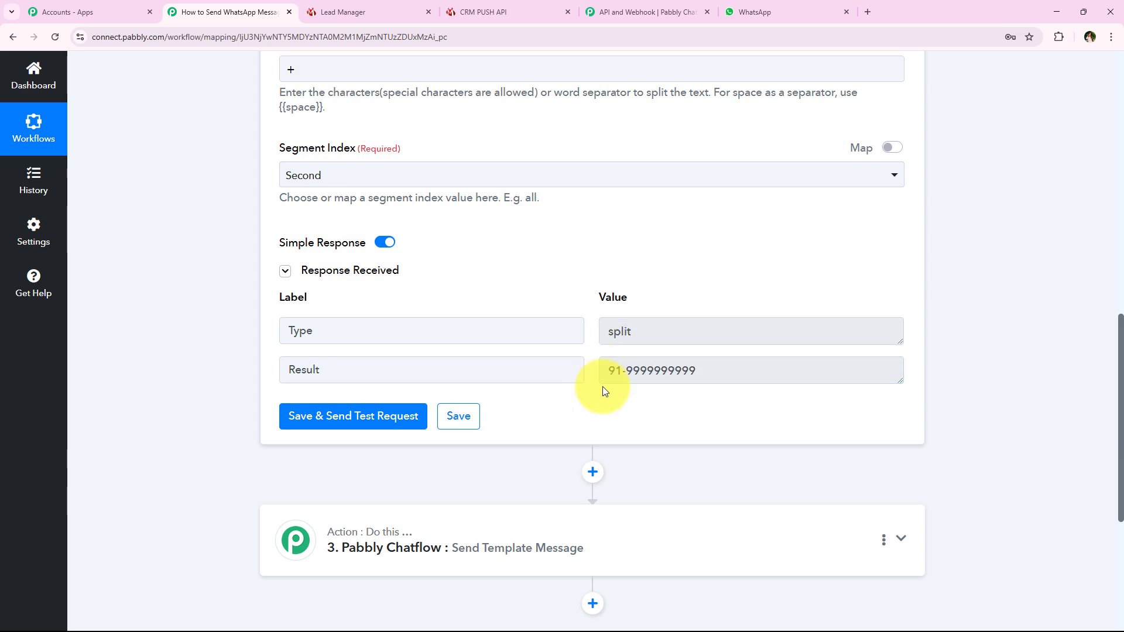
Step: Map the Text Formatter's 2. Result into the Chatflow step's Recipient Mobile Number field
{"action": "left_click", "coordinate": [469, 530]}
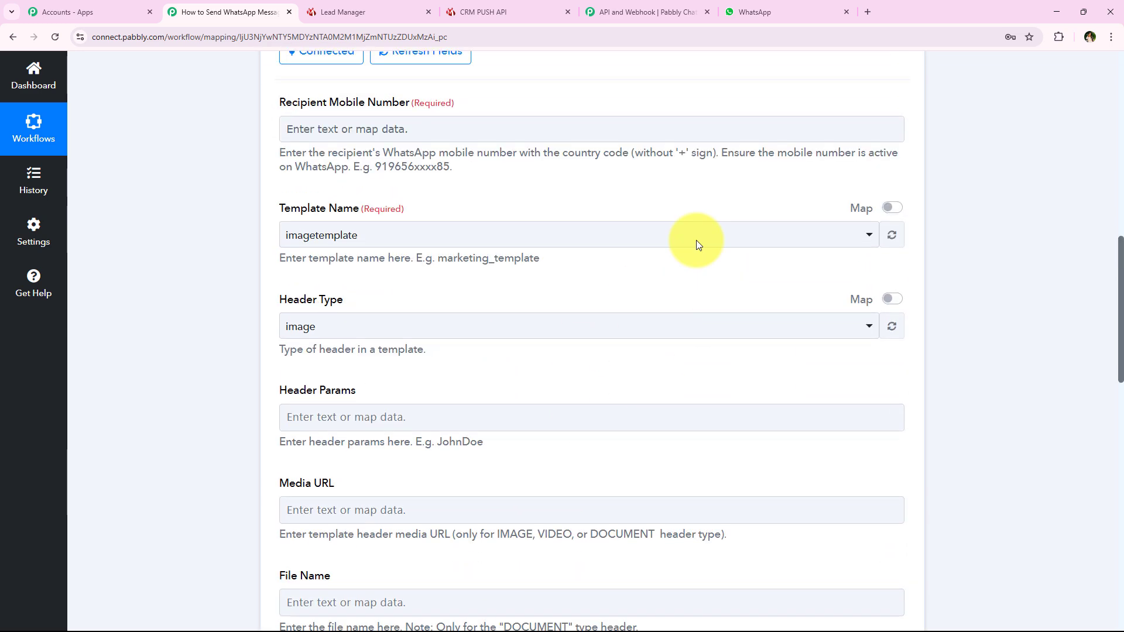
{"action": "scroll", "coordinate": [401, 364], "scroll_direction": "down", "scroll_amount": 2}
{"action": "left_click", "coordinate": [401, 363]}
{"action": "left_click", "coordinate": [401, 516]}
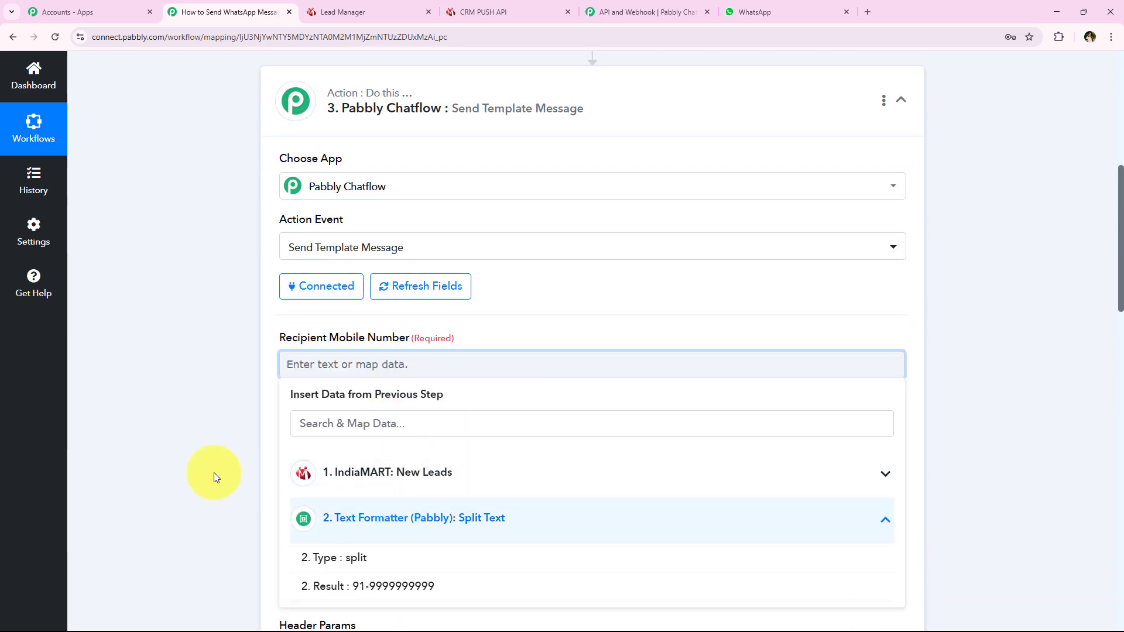
{"action": "scroll", "coordinate": [333, 495], "scroll_direction": "down", "scroll_amount": 2}
{"action": "left_click", "coordinate": [391, 476]}
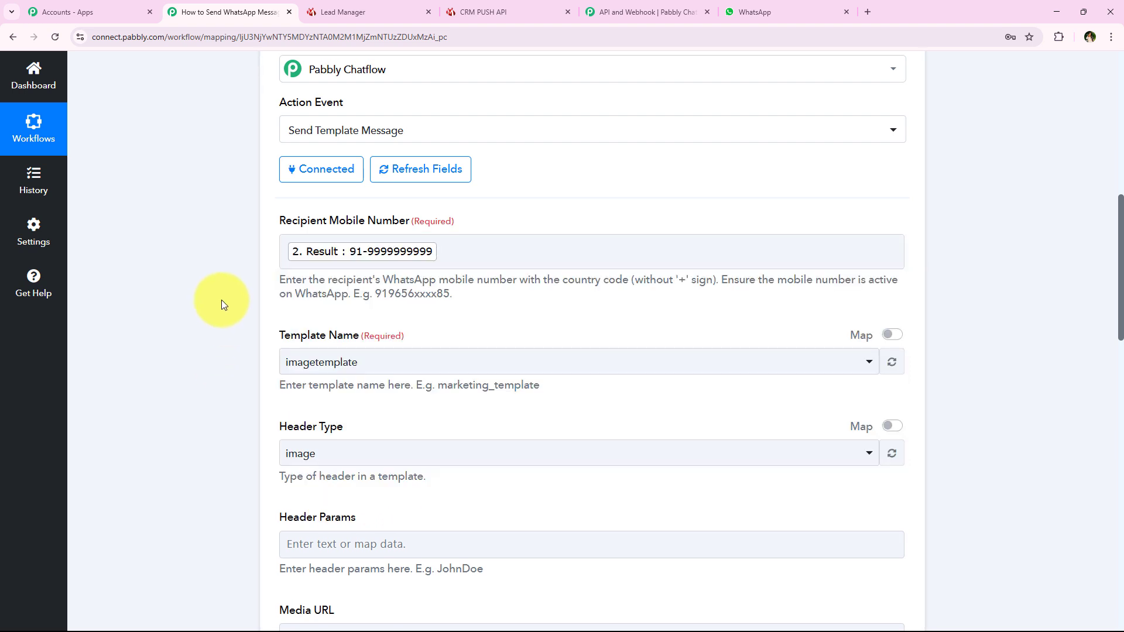
{"action": "scroll", "coordinate": [222, 299], "scroll_direction": "up", "scroll_amount": 1}
{"action": "scroll", "coordinate": [180, 319], "scroll_direction": "down", "scroll_amount": 3}
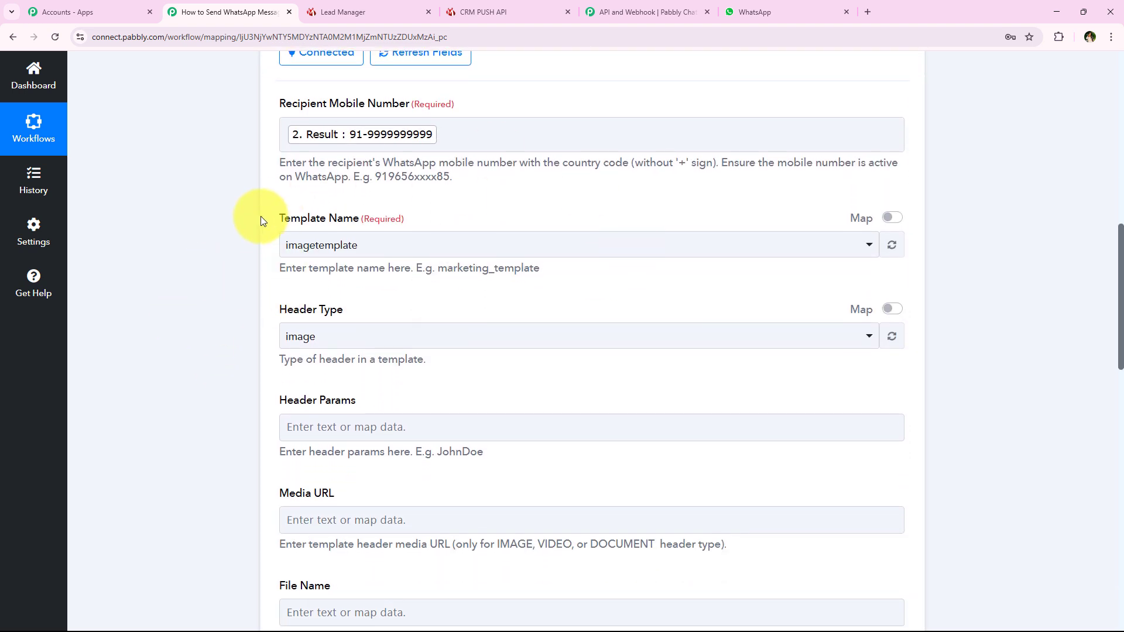
Step: Look through the Template Name dropdown and close it without changing the template
{"action": "left_click", "coordinate": [359, 245]}
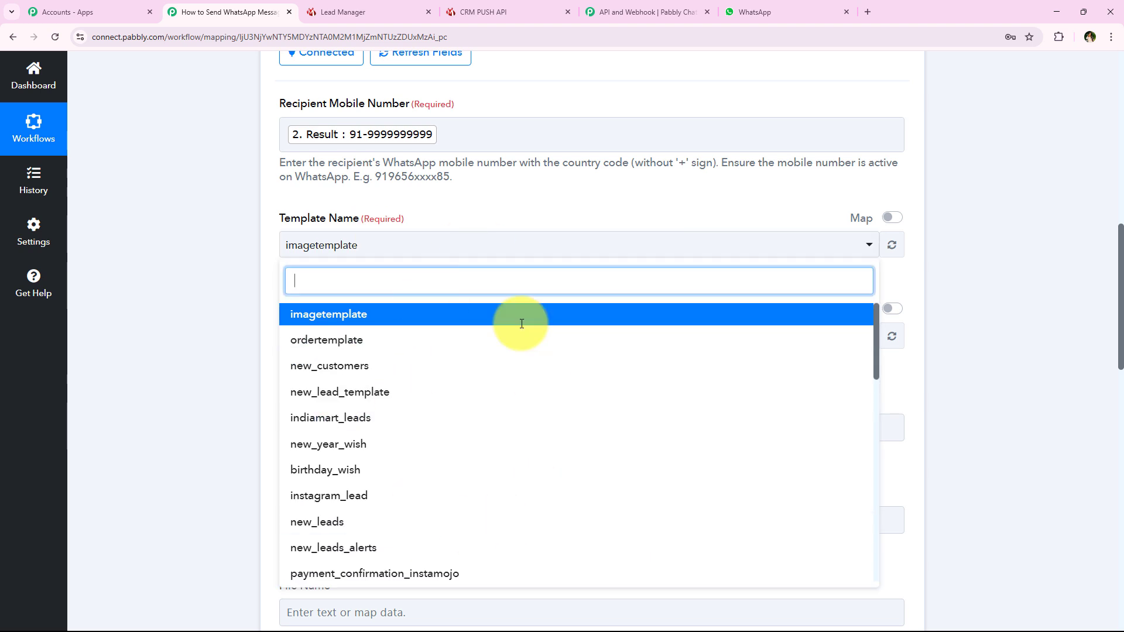
{"action": "scroll", "coordinate": [370, 446], "scroll_direction": "down", "scroll_amount": 1}
{"action": "scroll", "coordinate": [371, 446], "scroll_direction": "down", "scroll_amount": 8}
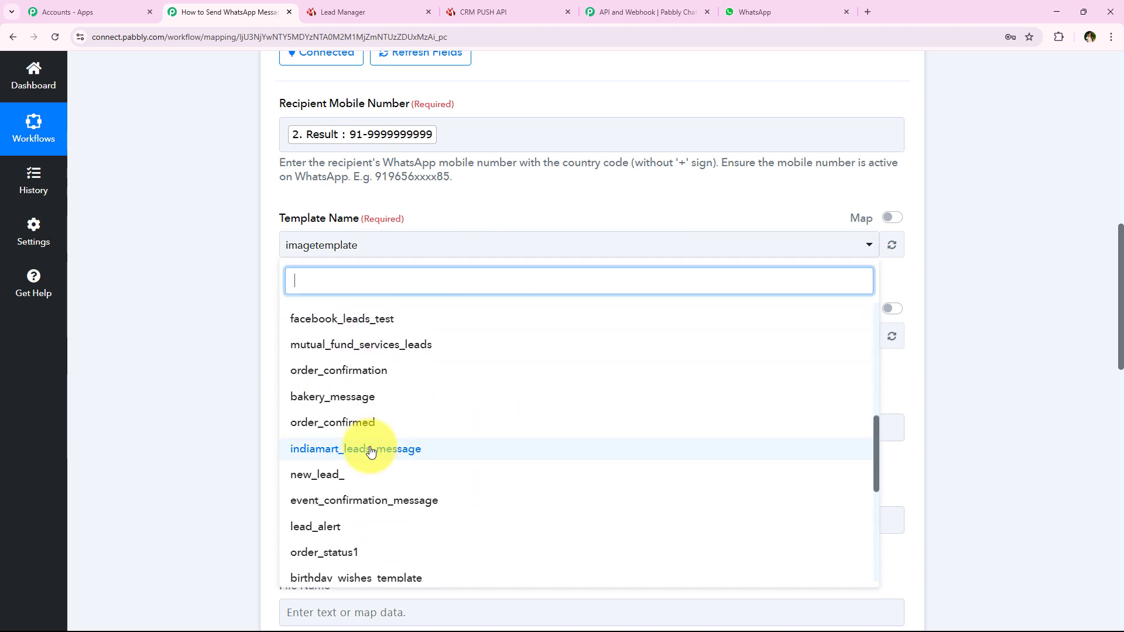
{"action": "left_click", "coordinate": [185, 290]}
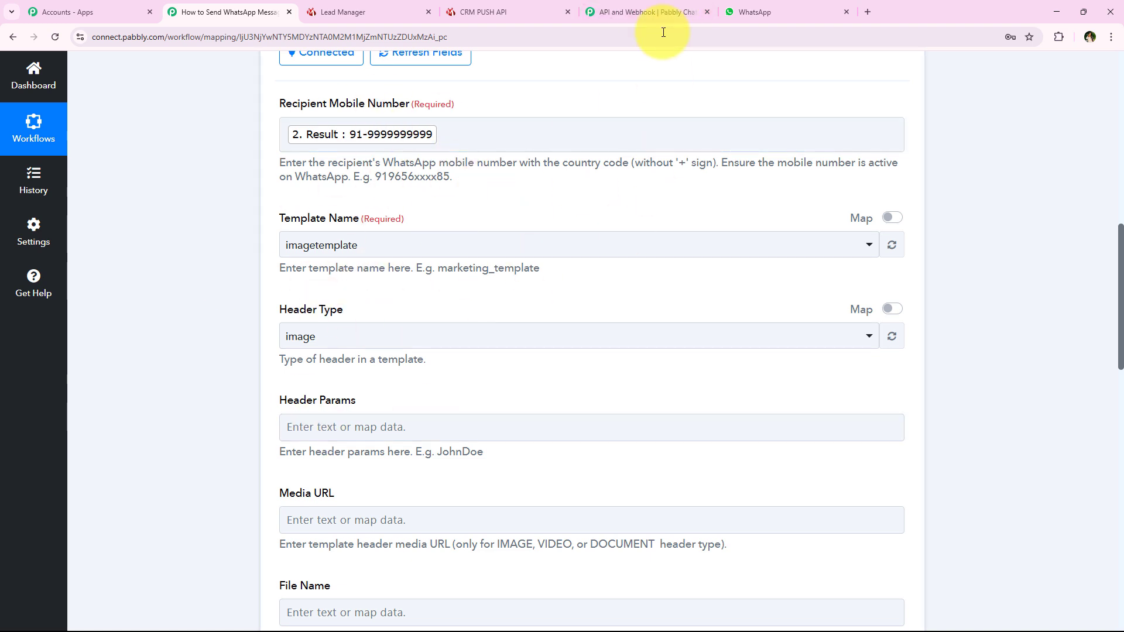
Step: Go to the Pabbly Chatflow Templates List showing the approved templates
{"action": "left_click", "coordinate": [656, 13]}
{"action": "mouse_move", "coordinate": [19, 303]}
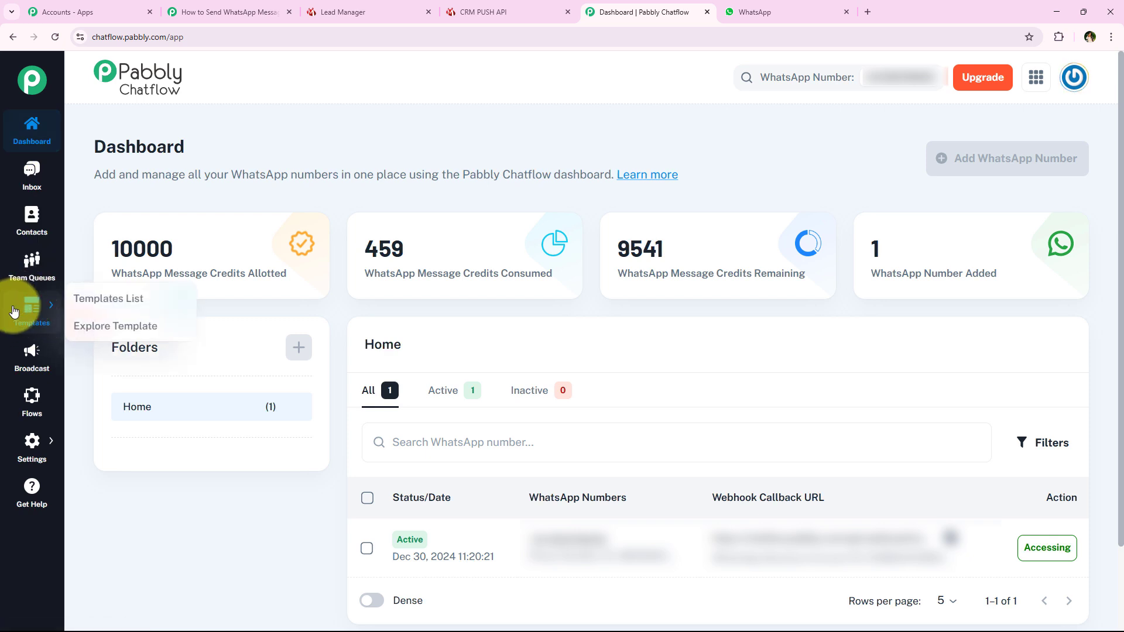
{"action": "left_click", "coordinate": [155, 305]}
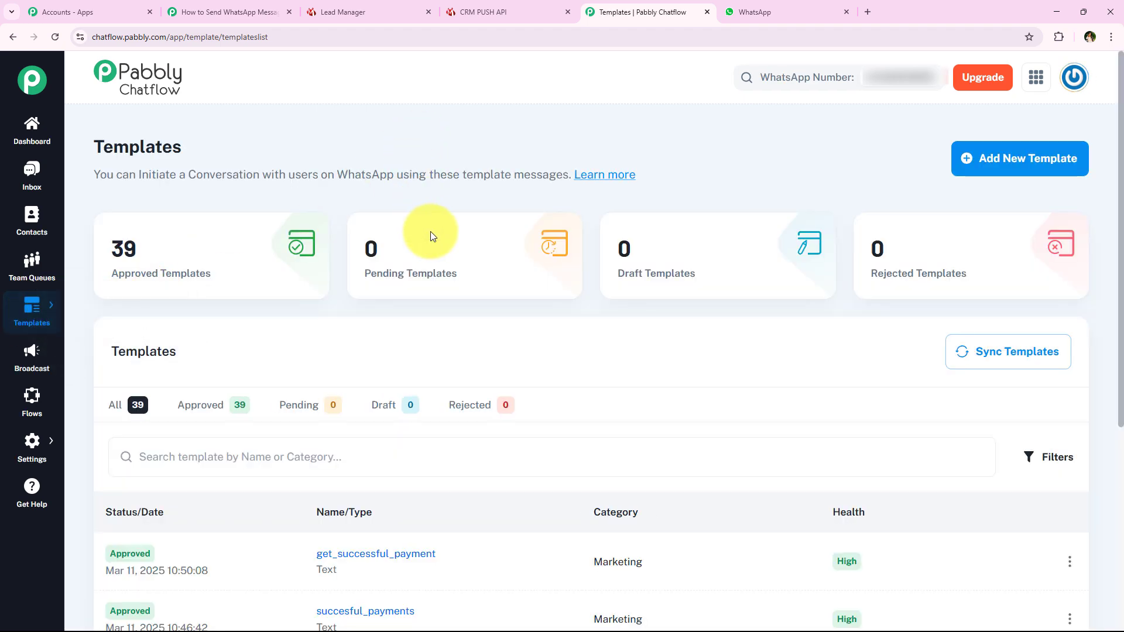
{"action": "scroll", "coordinate": [431, 258], "scroll_direction": "down", "scroll_amount": 5}
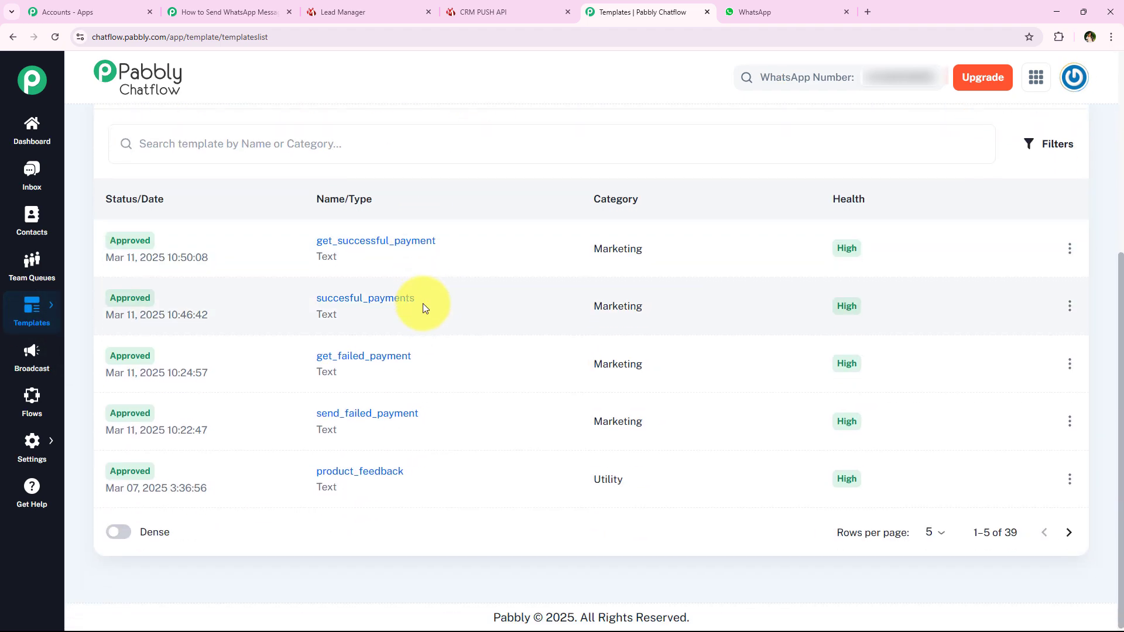
{"action": "scroll", "coordinate": [359, 359], "scroll_direction": "up", "scroll_amount": 5}
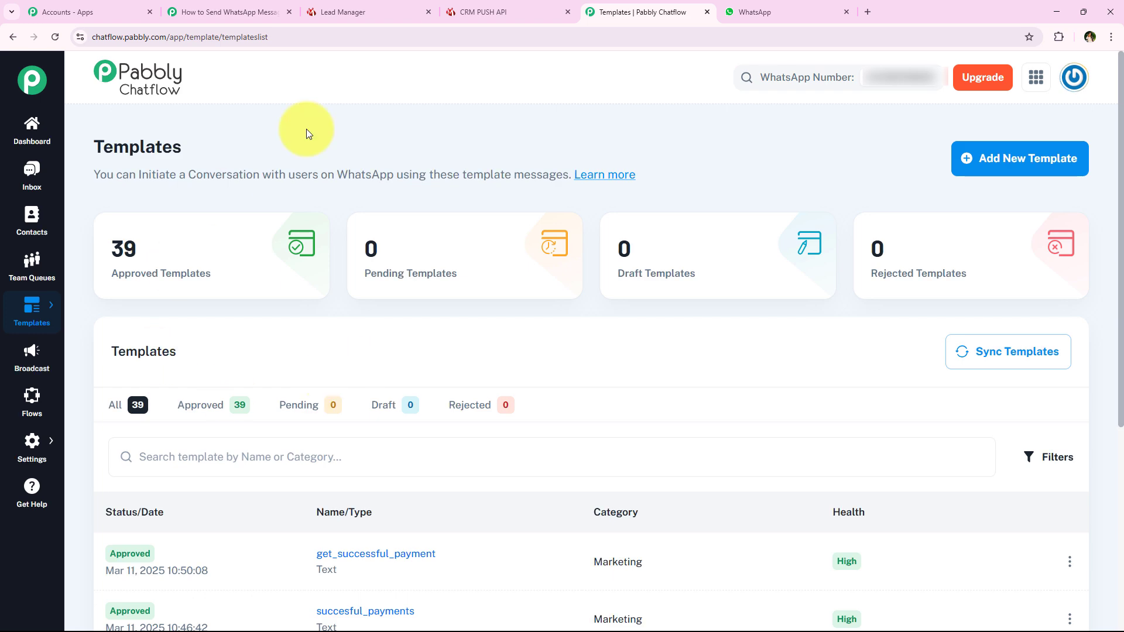
Step: Start a new template, then cancel it and discard the form
{"action": "left_click", "coordinate": [1014, 171]}
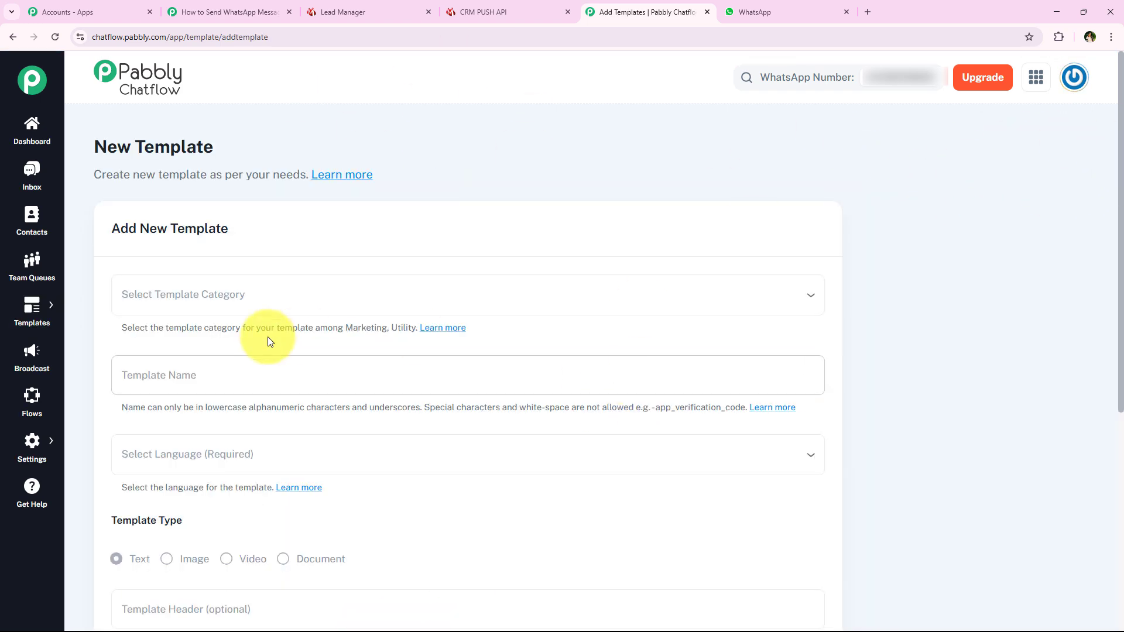
{"action": "scroll", "coordinate": [268, 337], "scroll_direction": "down", "scroll_amount": 6}
{"action": "scroll", "coordinate": [248, 419], "scroll_direction": "up", "scroll_amount": 6}
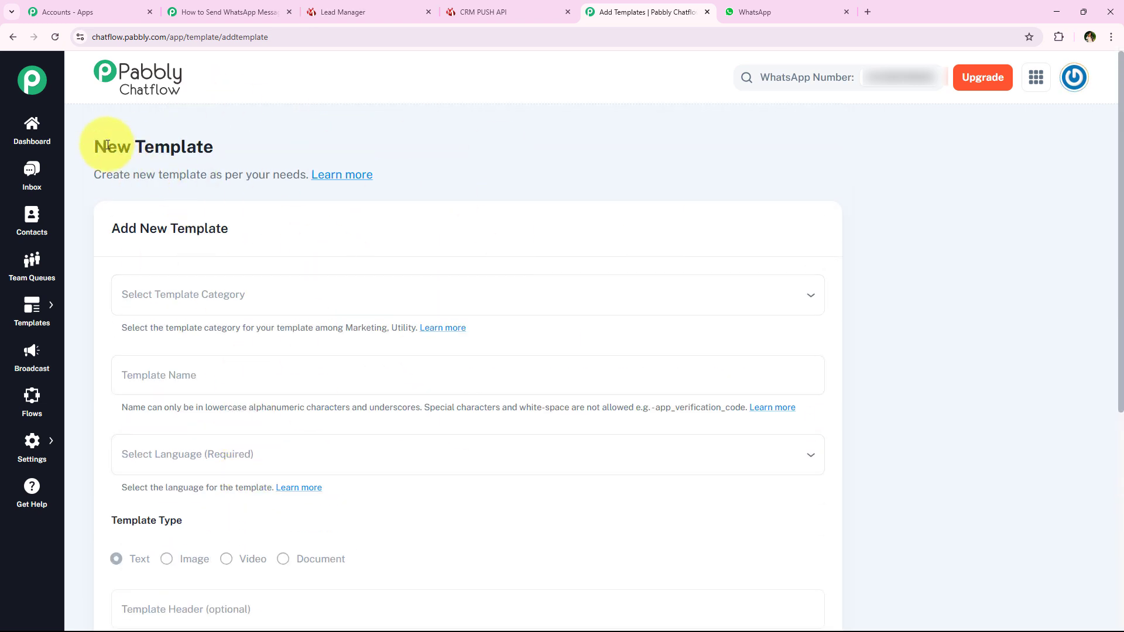
{"action": "left_click", "coordinate": [360, 151]}
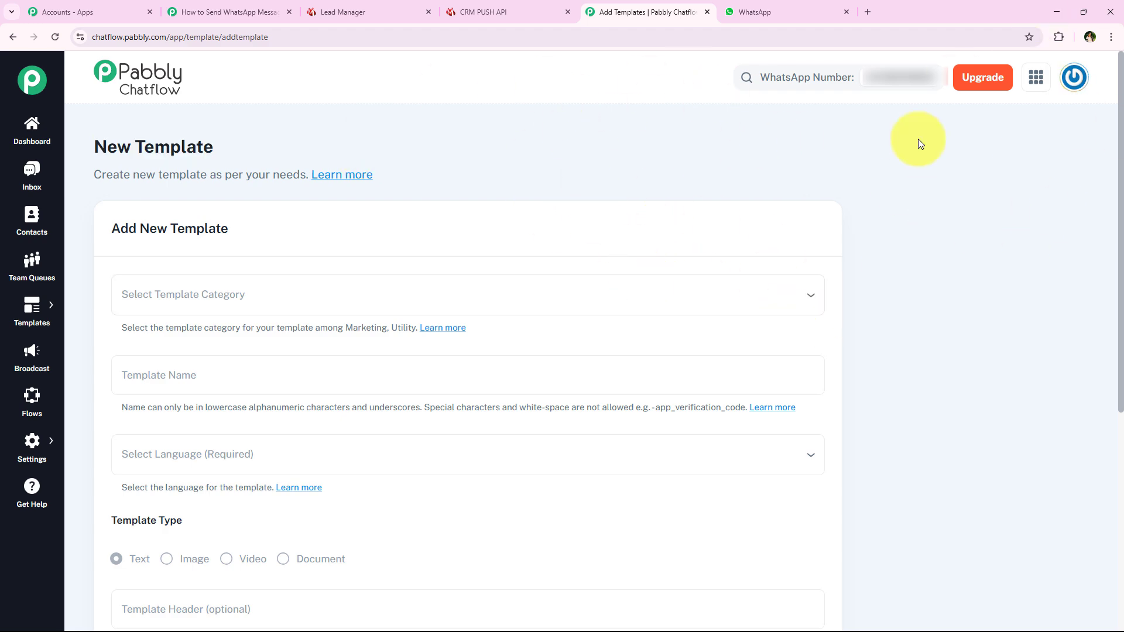
{"action": "scroll", "coordinate": [391, 253], "scroll_direction": "down", "scroll_amount": 2}
{"action": "scroll", "coordinate": [391, 253], "scroll_direction": "down", "scroll_amount": 4}
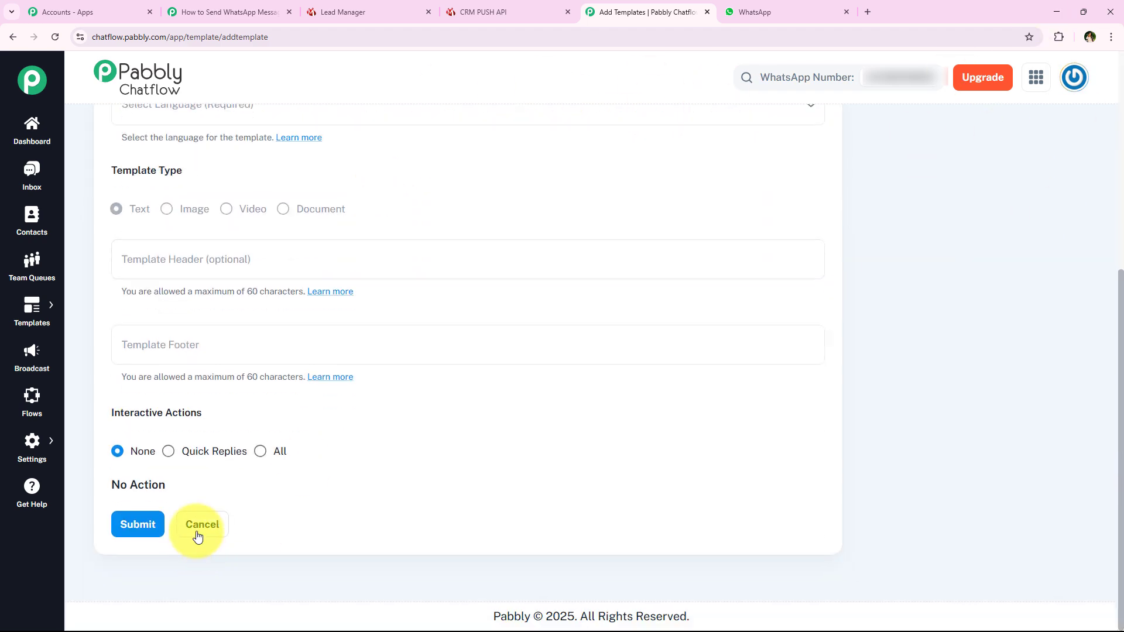
{"action": "left_click", "coordinate": [202, 524]}
{"action": "left_click", "coordinate": [672, 393]}
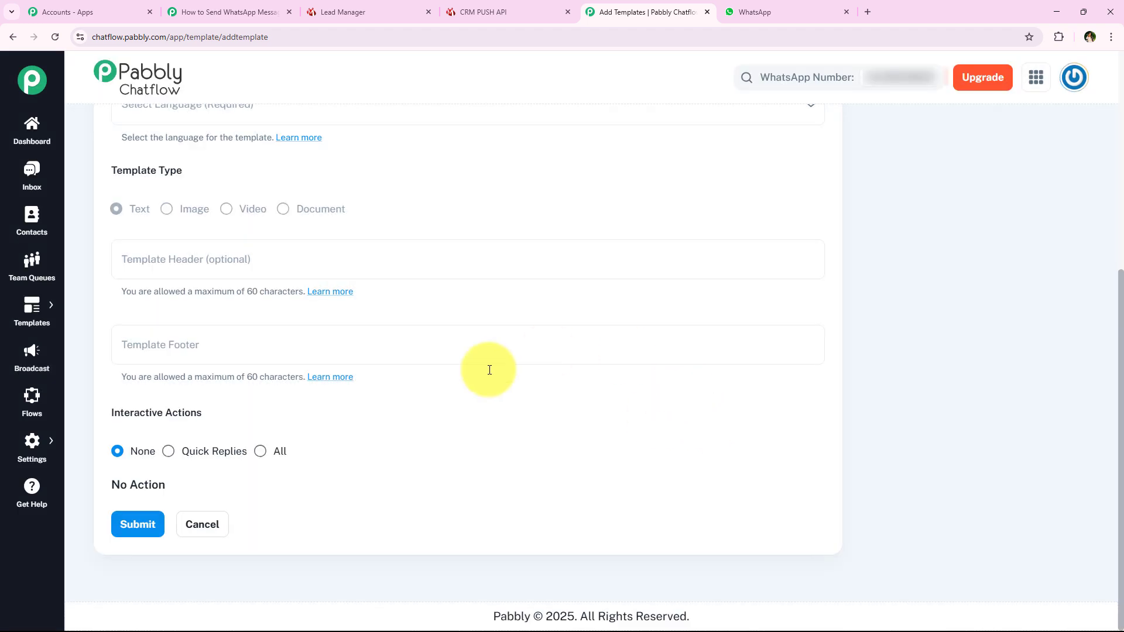
Step: Page the template list to 16–20 of 39 and preview indiamart_leads_message
{"action": "mouse_move", "coordinate": [32, 309]}
{"action": "left_click", "coordinate": [182, 301]}
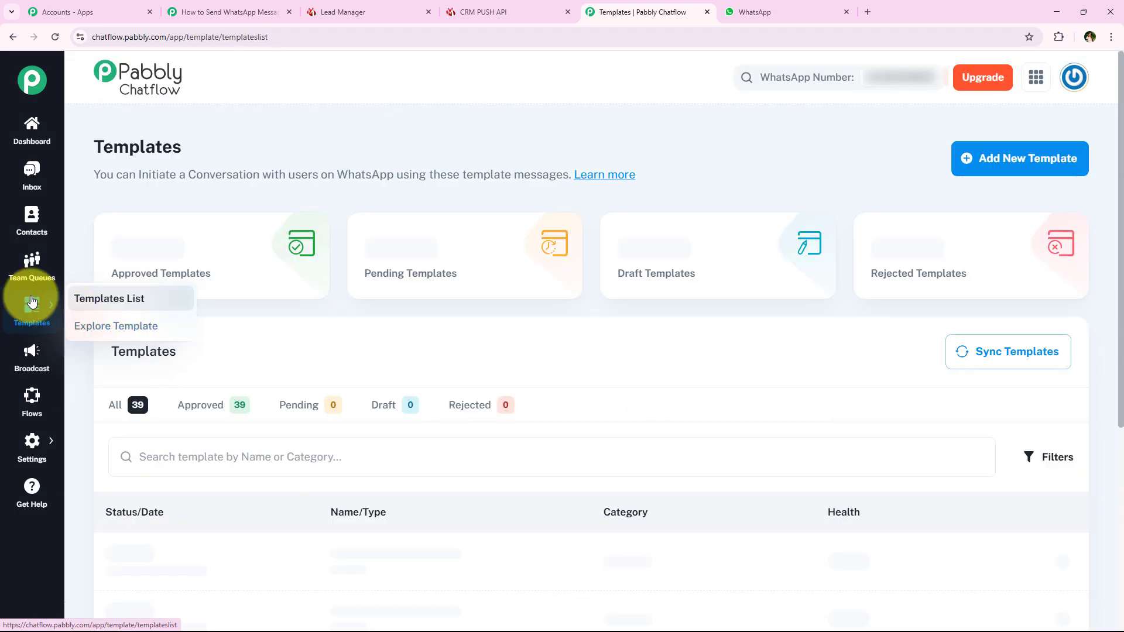
{"action": "scroll", "coordinate": [497, 327], "scroll_direction": "down", "scroll_amount": 5}
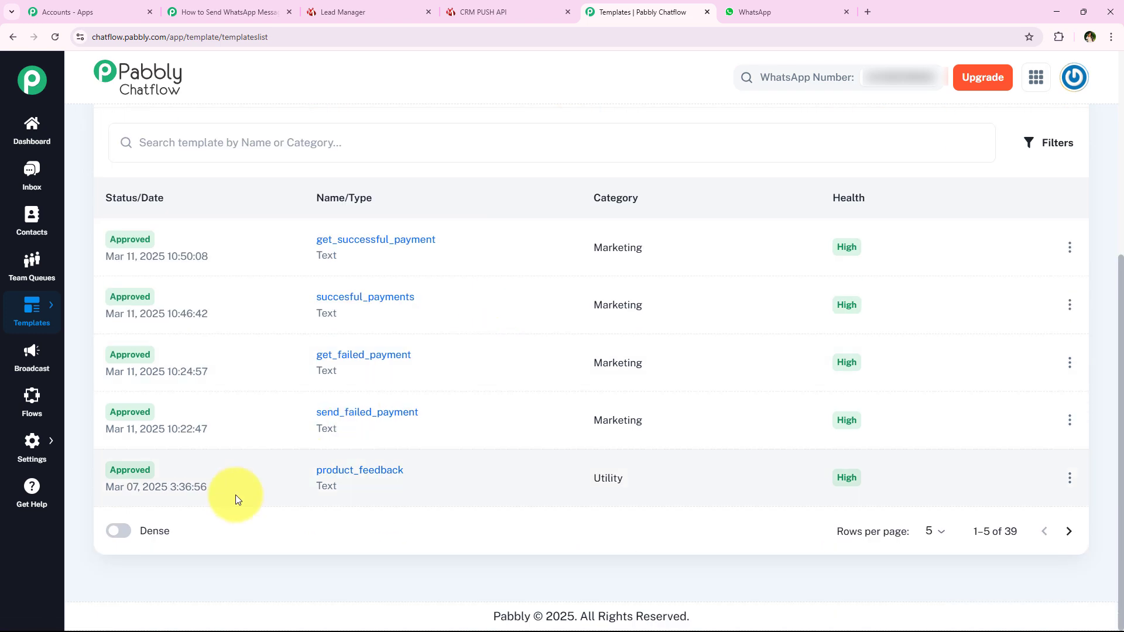
{"action": "left_click", "coordinate": [1067, 531]}
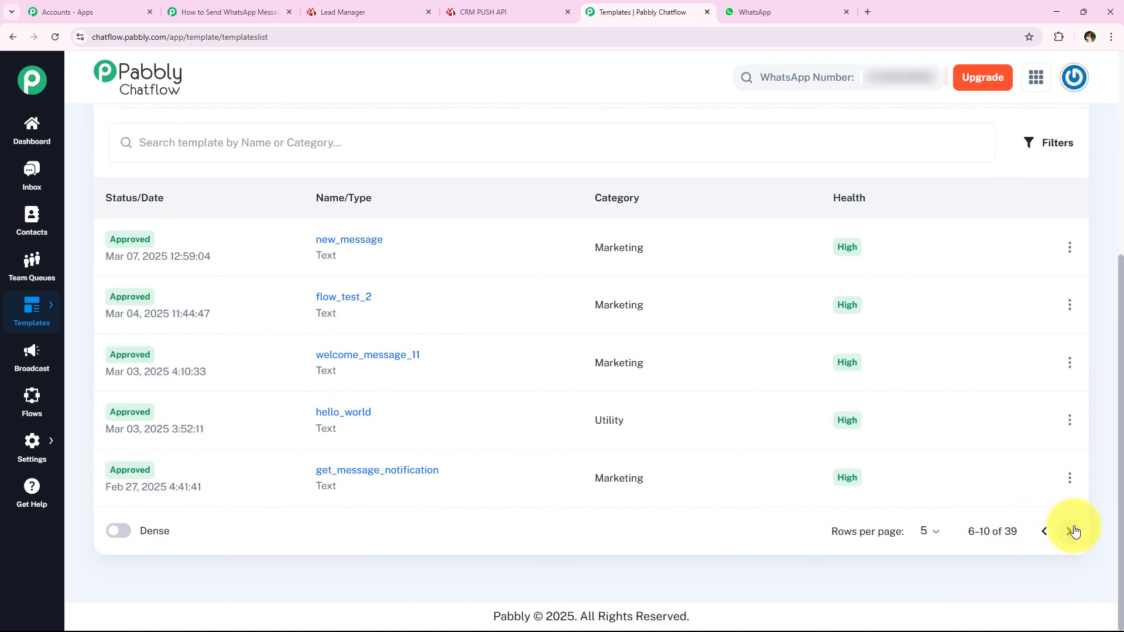
{"action": "left_click", "coordinate": [1074, 531]}
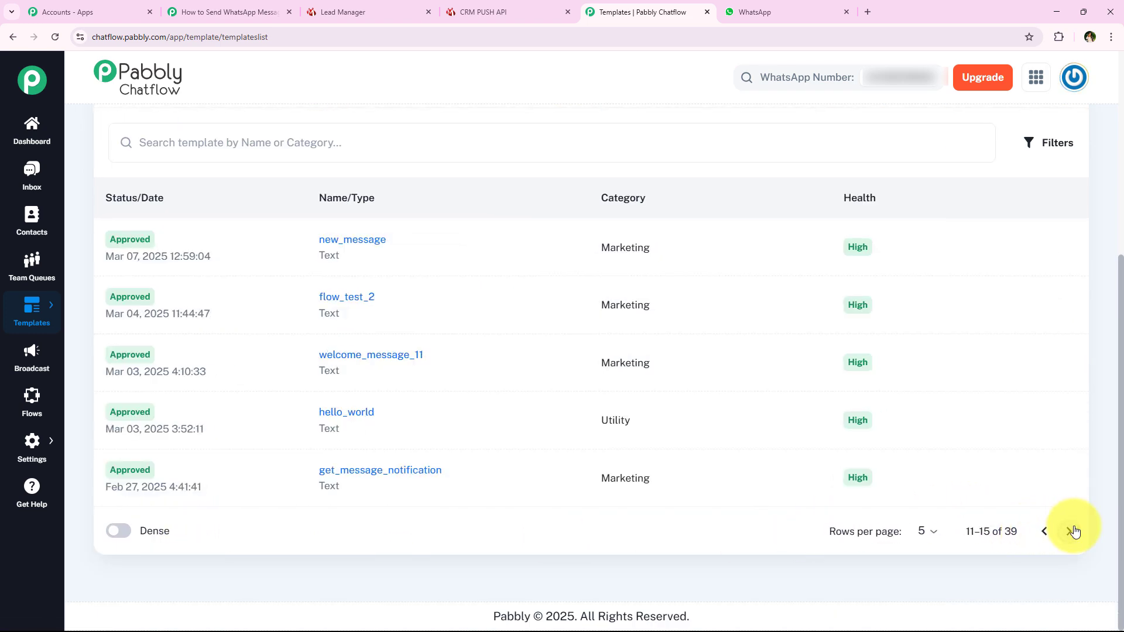
{"action": "left_click", "coordinate": [1074, 531]}
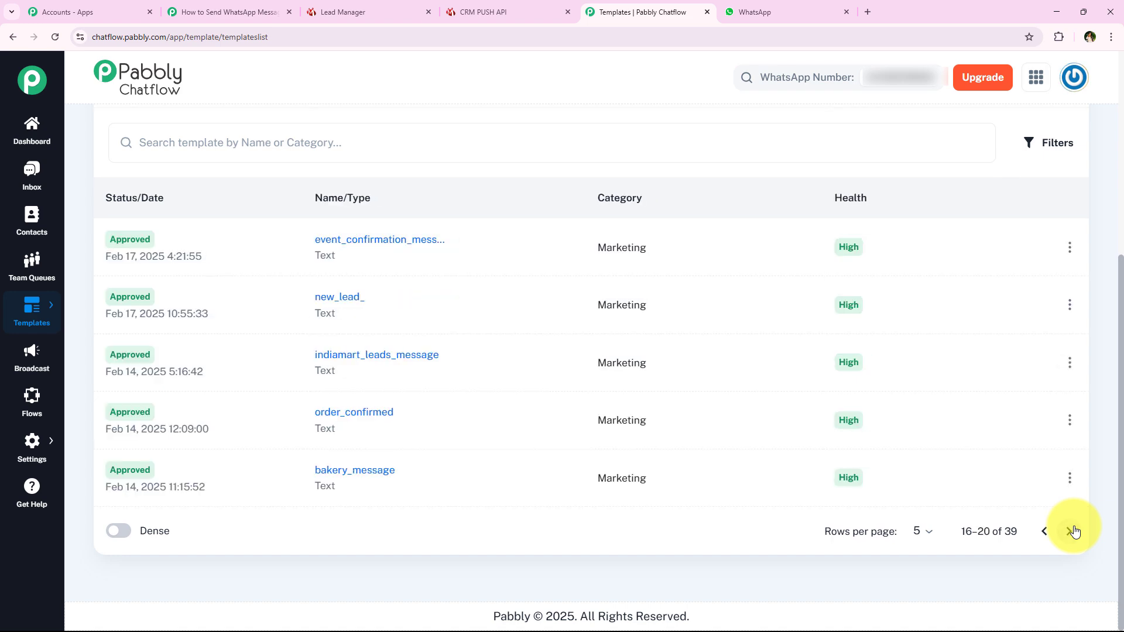
{"action": "left_click", "coordinate": [319, 357]}
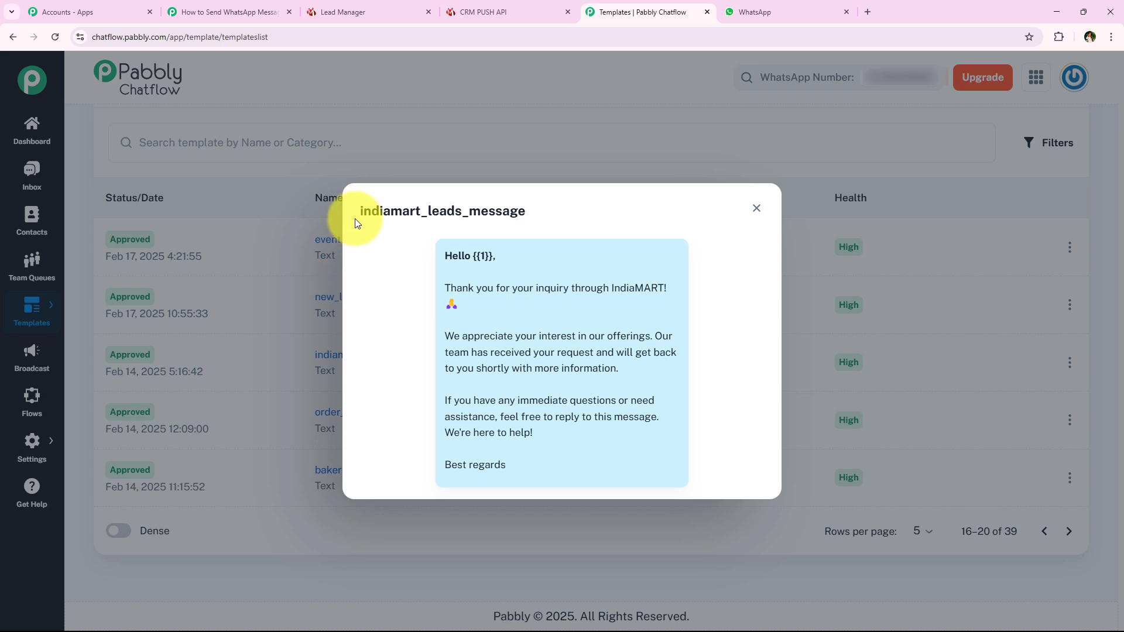
{"action": "left_click_drag", "start_coordinate": [356, 218], "coordinate": [537, 217]}
{"action": "left_click", "coordinate": [217, 10]}
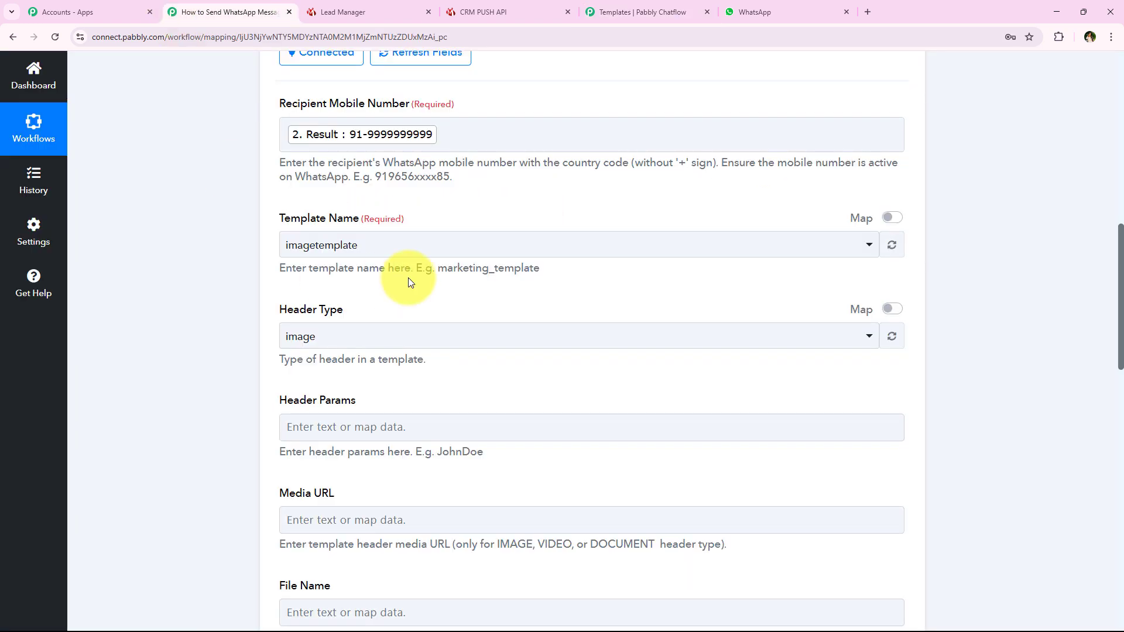
{"action": "left_click", "coordinate": [401, 249]}
{"action": "type", "text": "ind"}
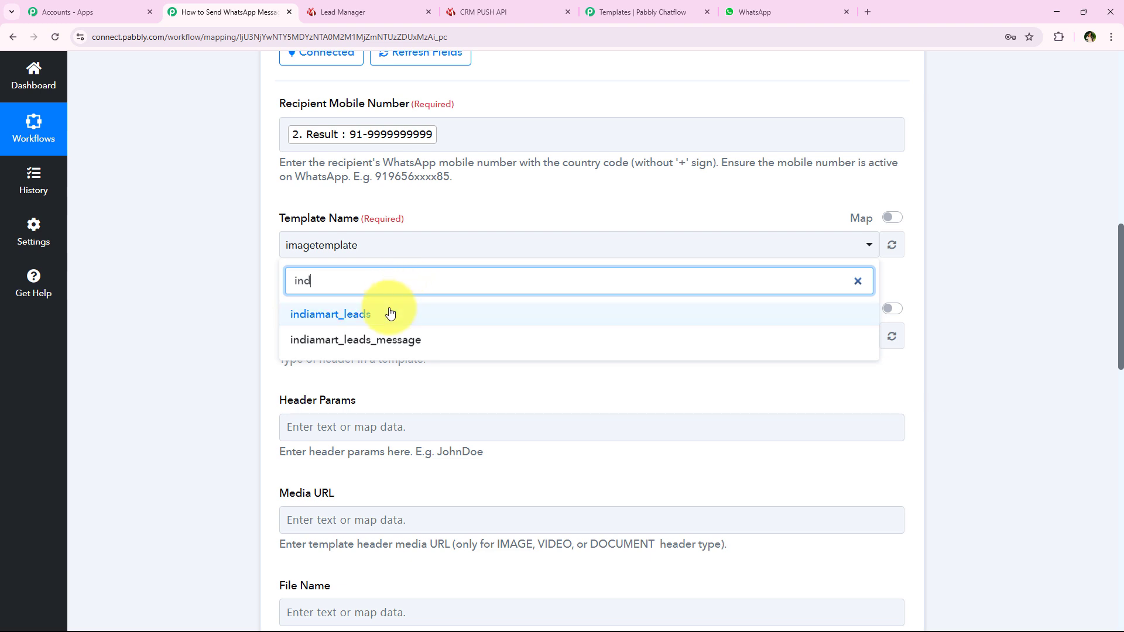
{"action": "left_click", "coordinate": [375, 339]}
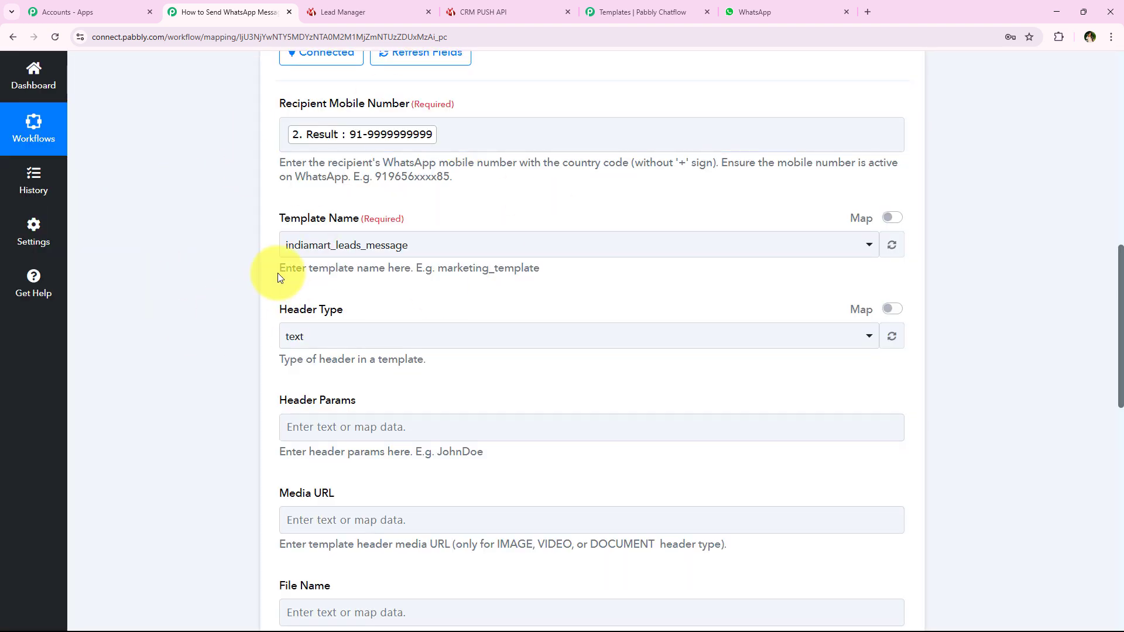
{"action": "scroll", "coordinate": [258, 296], "scroll_direction": "down", "scroll_amount": 1}
{"action": "left_click", "coordinate": [384, 284]}
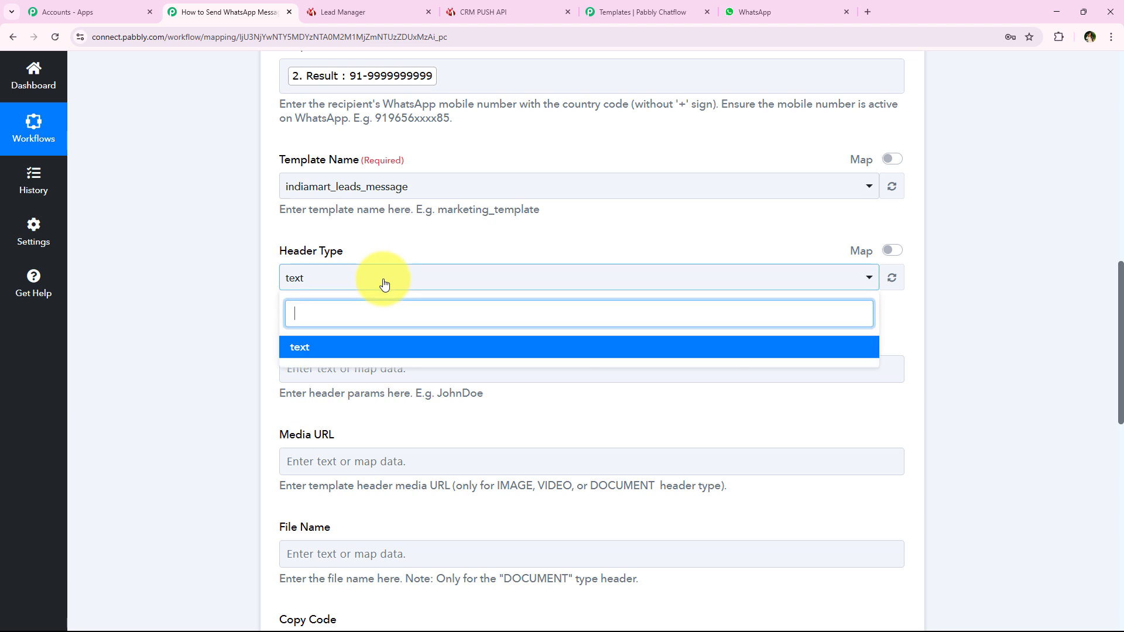
{"action": "left_click", "coordinate": [196, 326]}
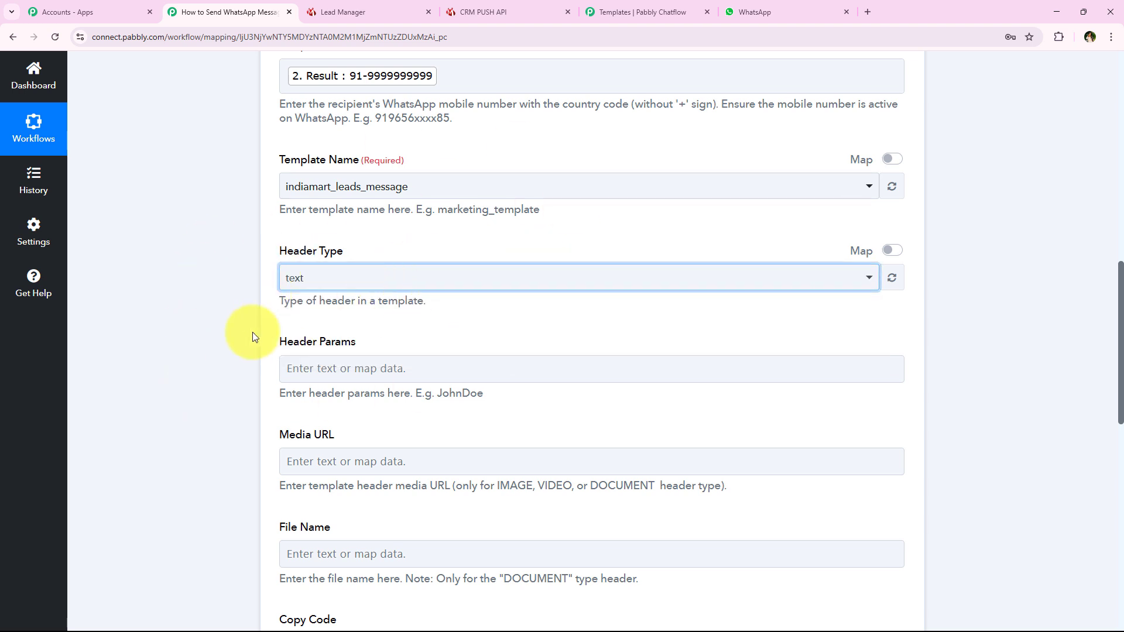
{"action": "scroll", "coordinate": [275, 380], "scroll_direction": "down", "scroll_amount": 1}
{"action": "left_click_drag", "start_coordinate": [279, 282], "coordinate": [468, 299]}
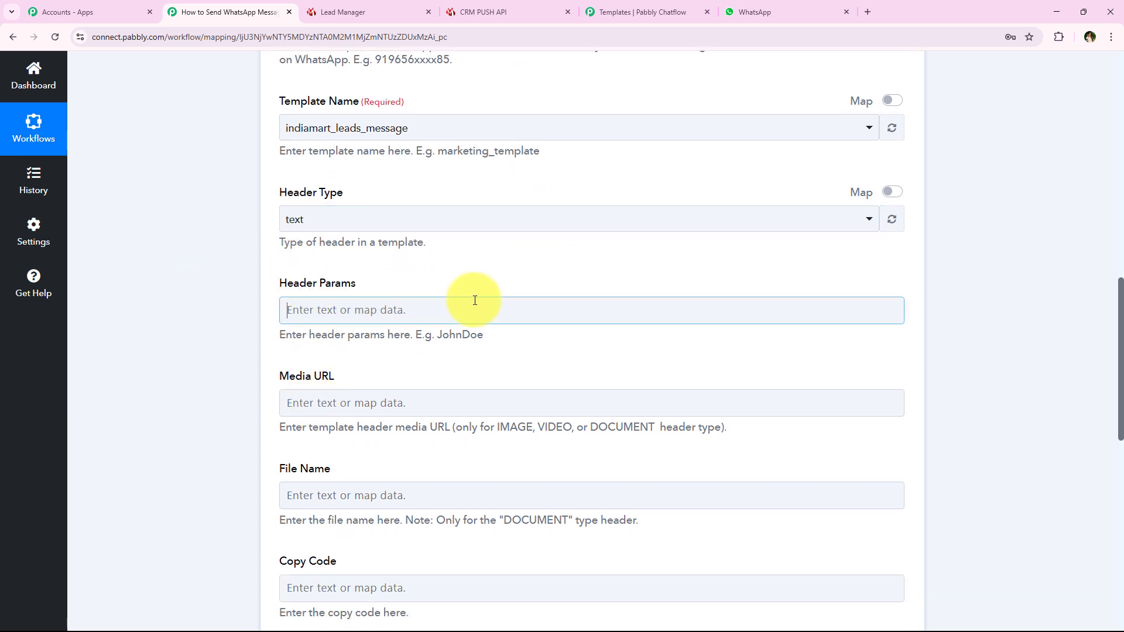
{"action": "left_click", "coordinate": [475, 301]}
{"action": "left_click", "coordinate": [257, 308]}
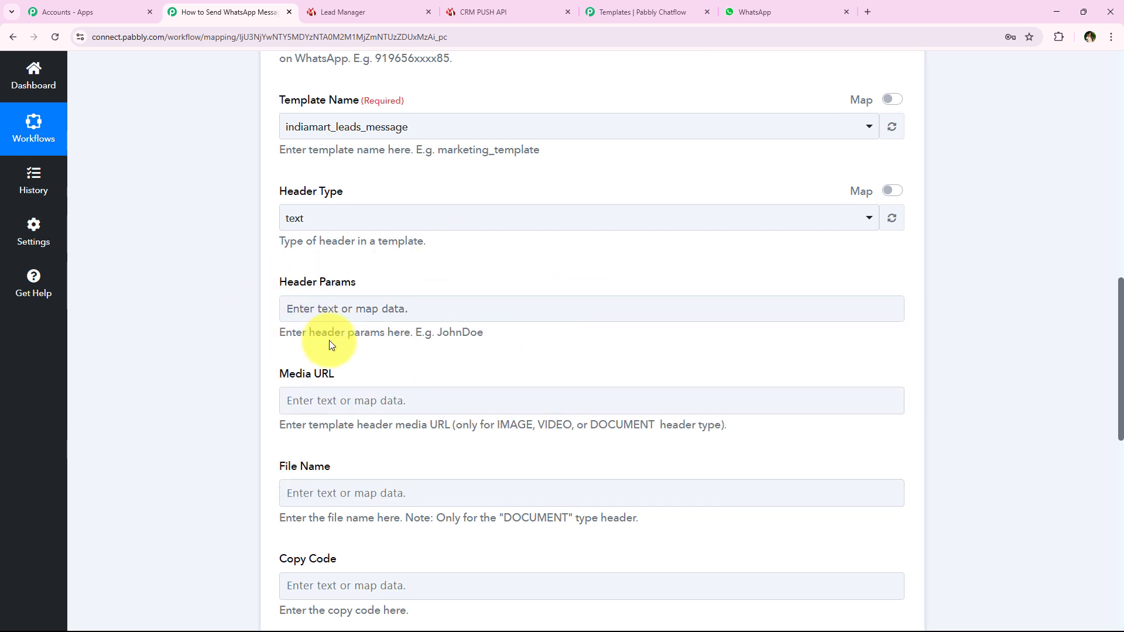
{"action": "scroll", "coordinate": [329, 339], "scroll_direction": "down", "scroll_amount": 1}
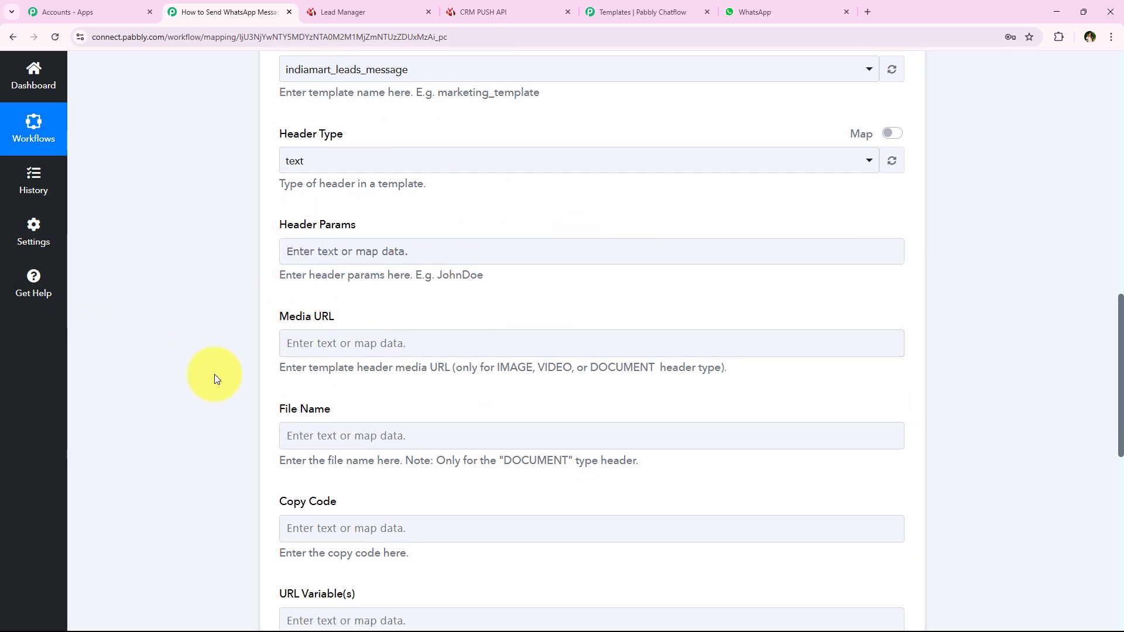
{"action": "scroll", "coordinate": [252, 264], "scroll_direction": "down", "scroll_amount": 1}
{"action": "left_click_drag", "start_coordinate": [386, 154], "coordinate": [389, 166]}
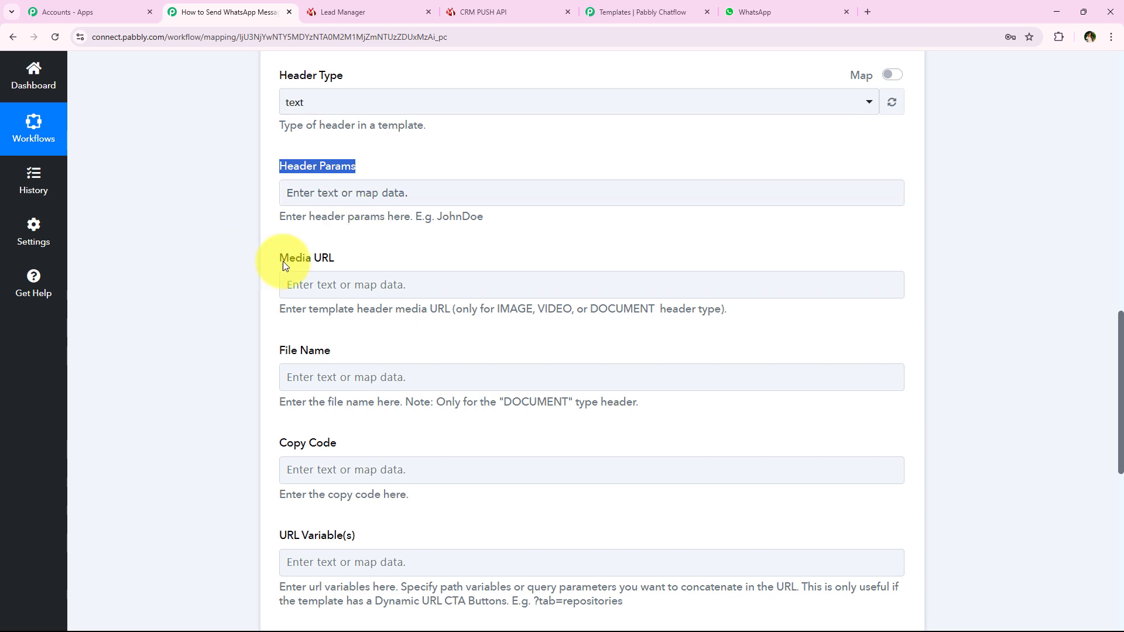
{"action": "left_click_drag", "start_coordinate": [283, 261], "coordinate": [462, 261]}
{"action": "scroll", "coordinate": [409, 308], "scroll_direction": "down", "scroll_amount": 1}
{"action": "scroll", "coordinate": [401, 309], "scroll_direction": "down", "scroll_amount": 2}
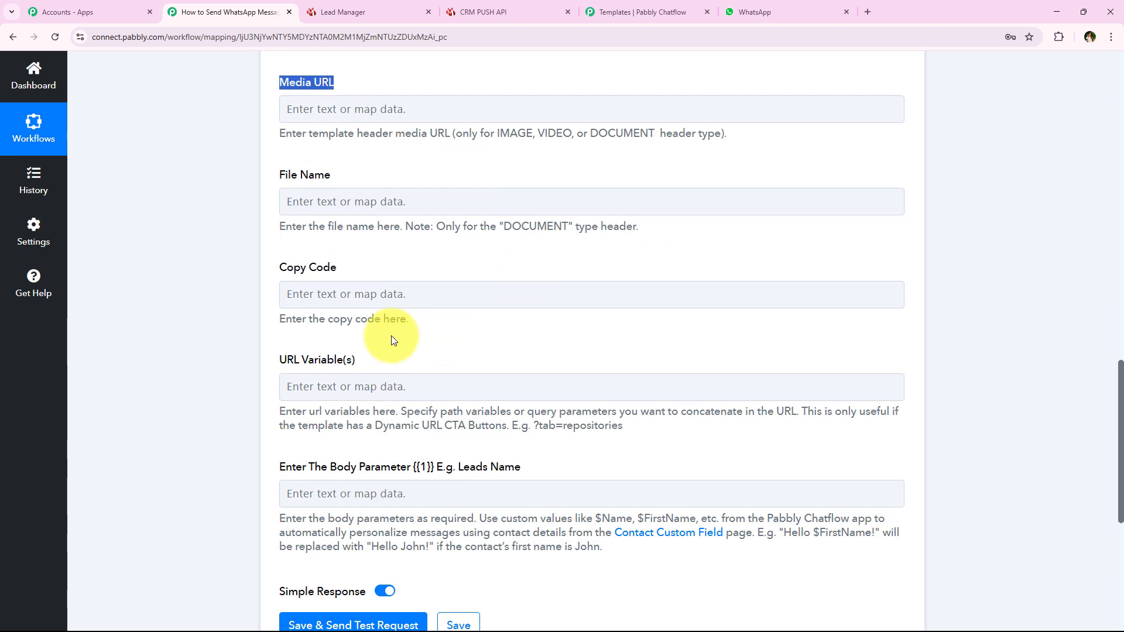
{"action": "left_click", "coordinate": [475, 357]}
{"action": "left_click_drag", "start_coordinate": [280, 360], "coordinate": [409, 357]}
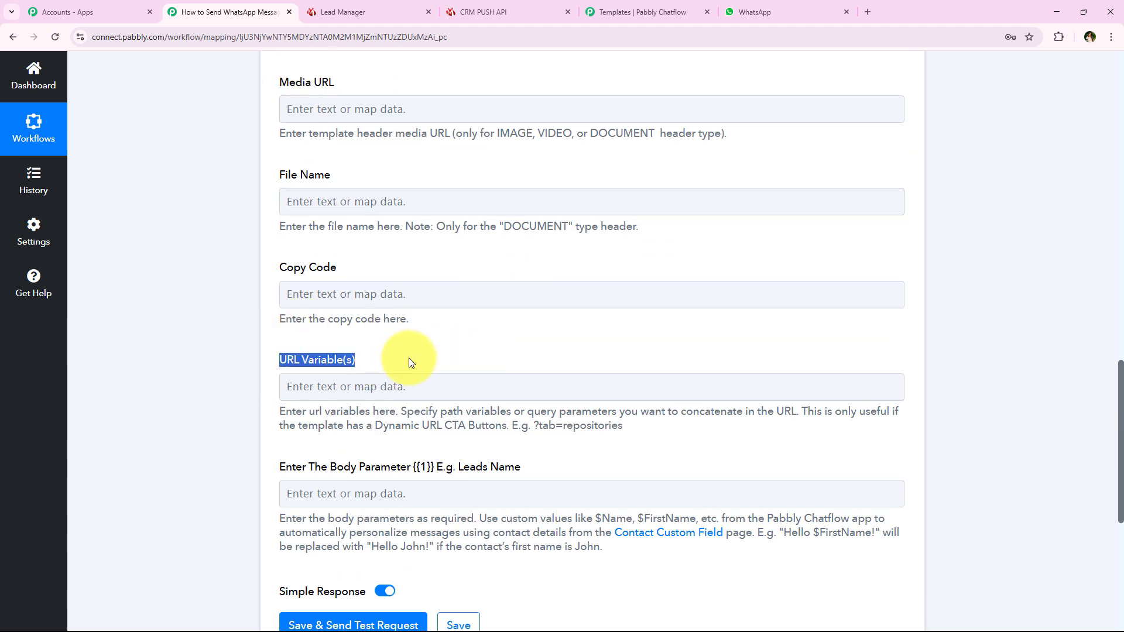
{"action": "left_click", "coordinate": [409, 357]}
{"action": "scroll", "coordinate": [370, 351], "scroll_direction": "up", "scroll_amount": 2}
{"action": "scroll", "coordinate": [370, 349], "scroll_direction": "up", "scroll_amount": 1}
{"action": "scroll", "coordinate": [356, 347], "scroll_direction": "down", "scroll_amount": 3}
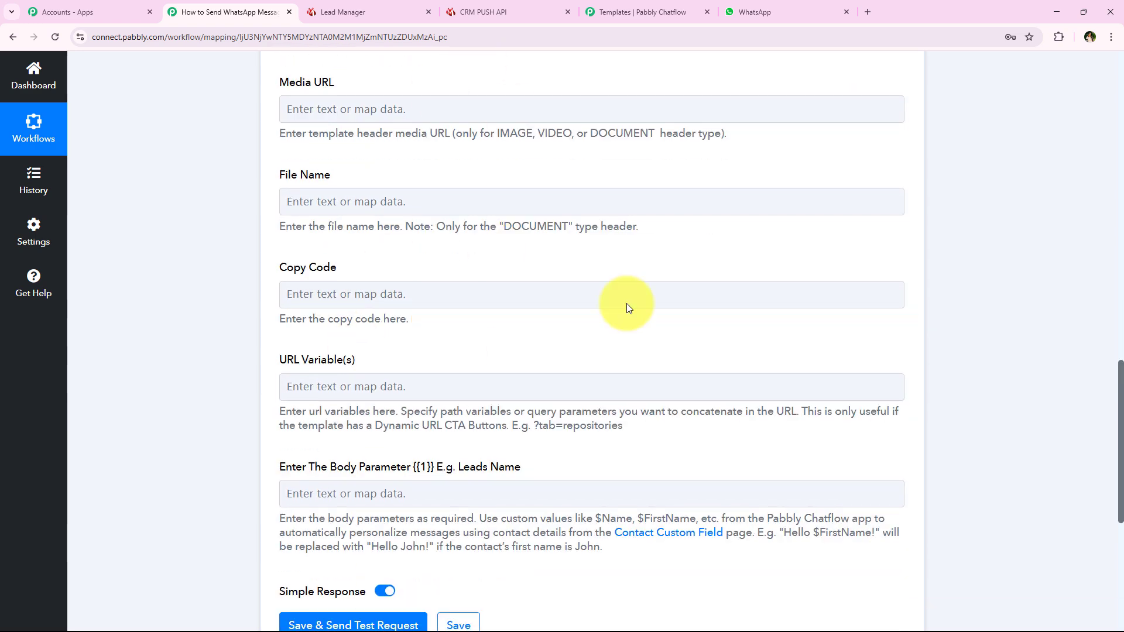
{"action": "scroll", "coordinate": [369, 316], "scroll_direction": "up", "scroll_amount": 3}
{"action": "scroll", "coordinate": [364, 296], "scroll_direction": "down", "scroll_amount": 3}
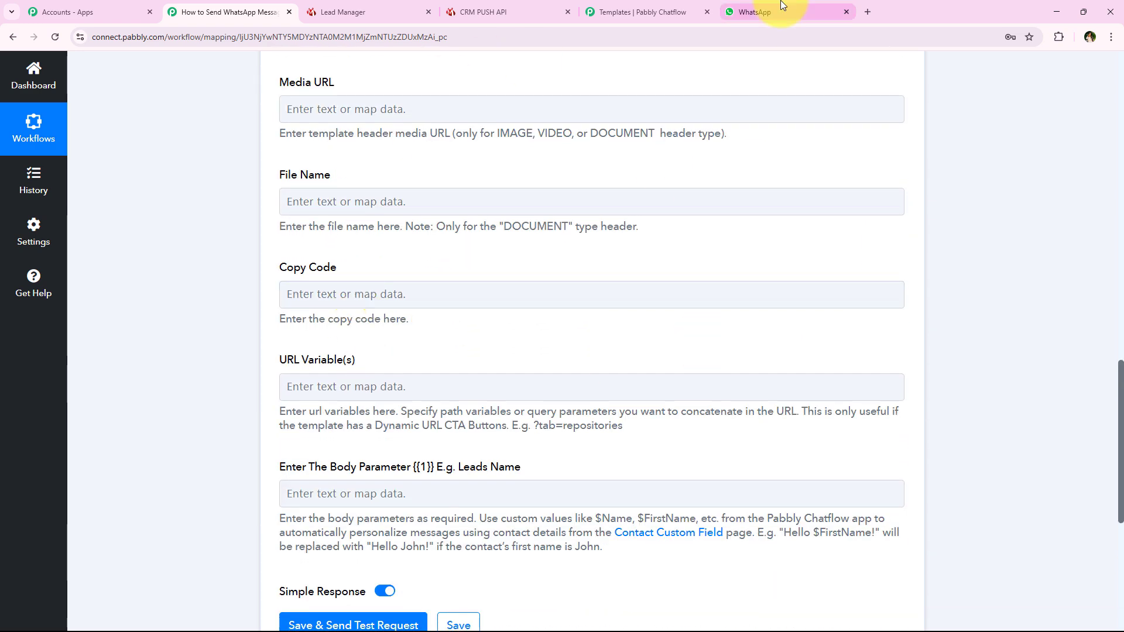
{"action": "left_click", "coordinate": [635, 8]}
{"action": "left_click_drag", "start_coordinate": [438, 249], "coordinate": [539, 472]}
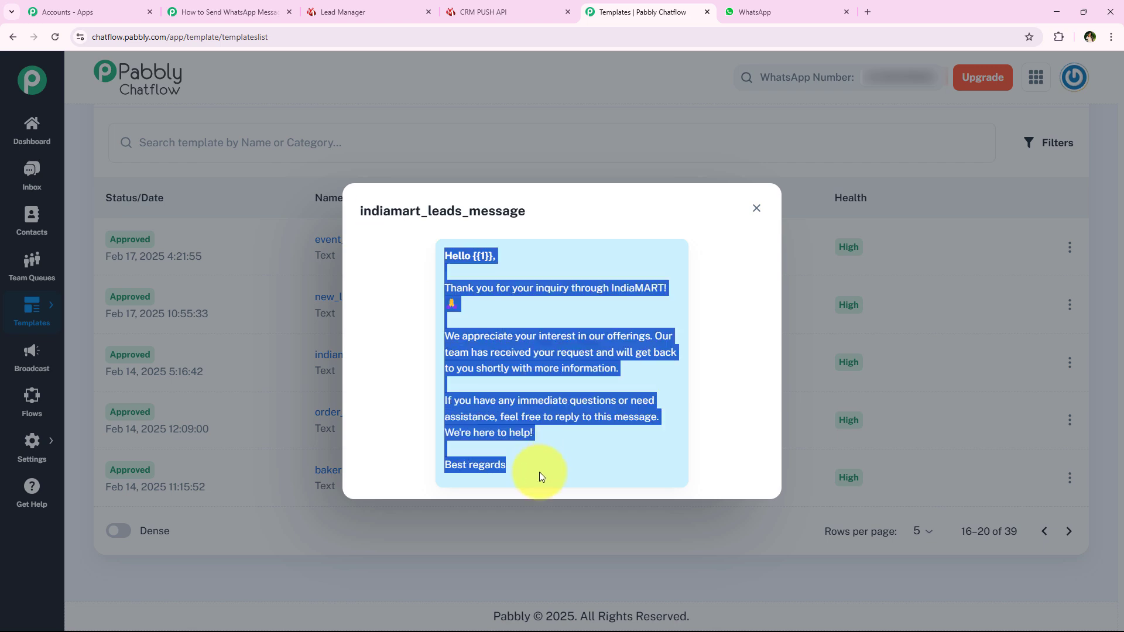
{"action": "left_click", "coordinate": [228, 12]}
{"action": "scroll", "coordinate": [291, 330], "scroll_direction": "down", "scroll_amount": 5}
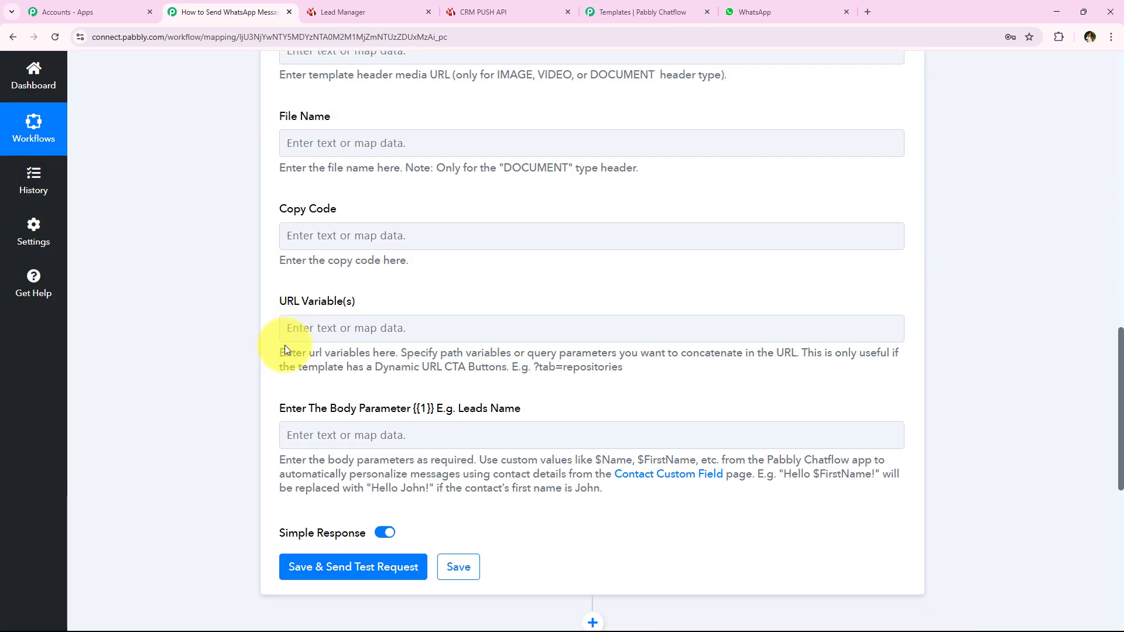
{"action": "scroll", "coordinate": [262, 367], "scroll_direction": "down", "scroll_amount": 1}
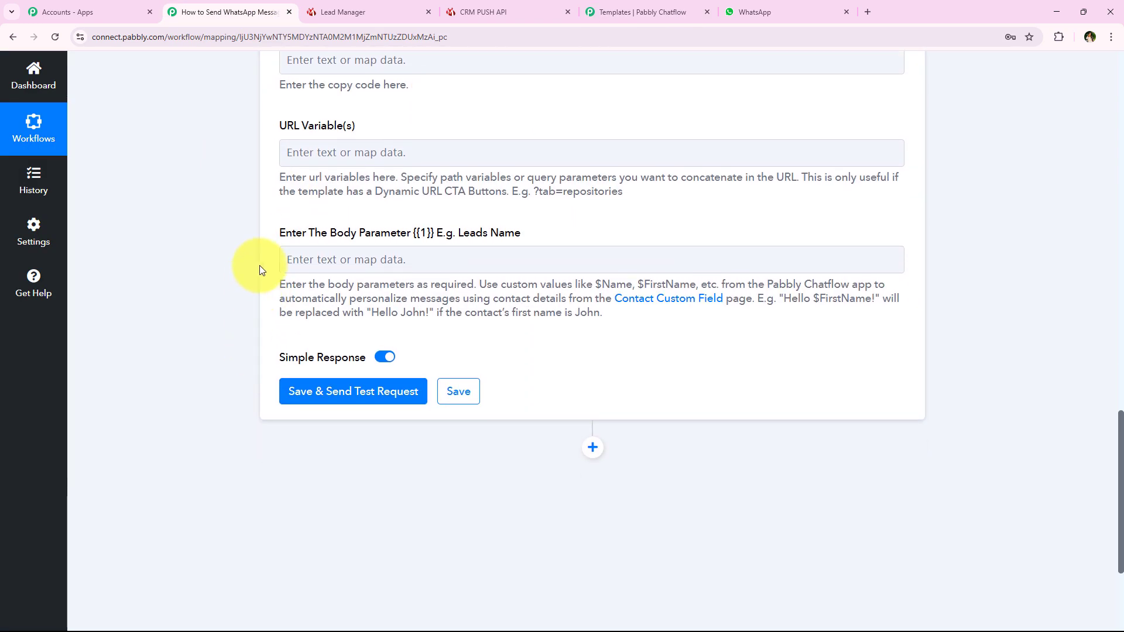
{"action": "left_click_drag", "start_coordinate": [276, 236], "coordinate": [409, 234]}
{"action": "left_click", "coordinate": [409, 234]}
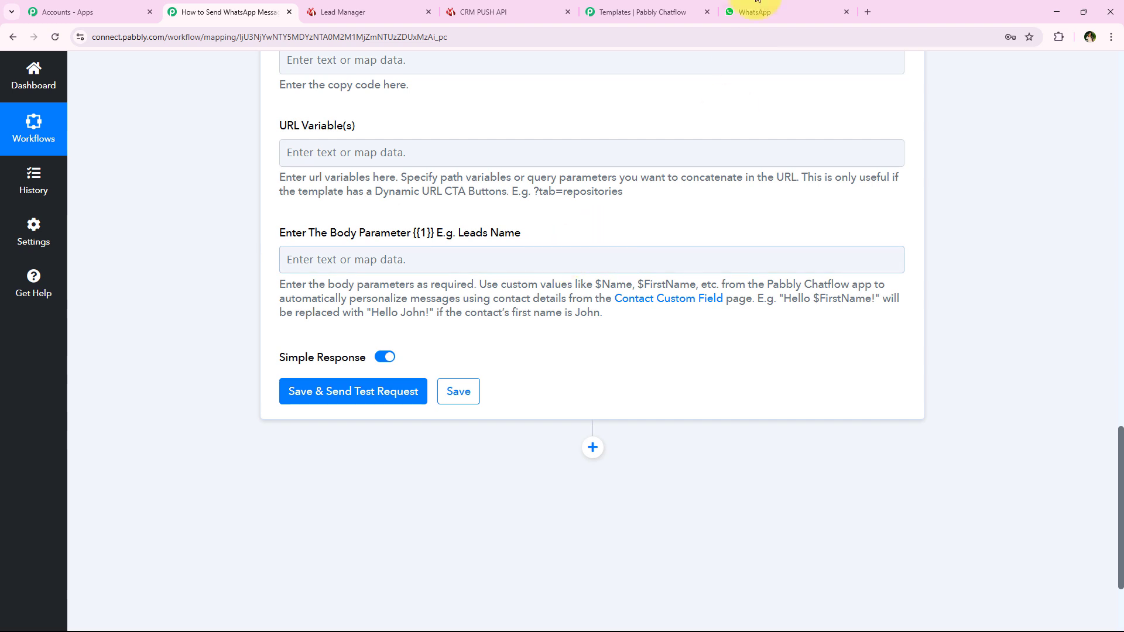
Step: Highlight the indiamart_leads_message body to point out the {{1}} placeholder after Hello
{"action": "left_click", "coordinate": [613, 12]}
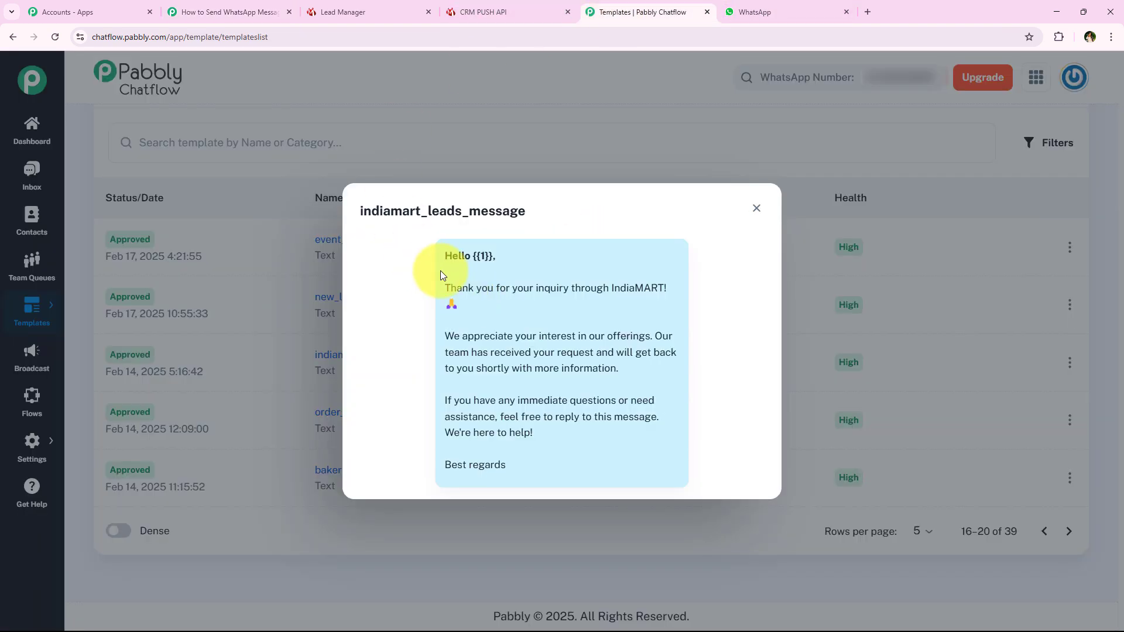
{"action": "left_click_drag", "start_coordinate": [462, 282], "coordinate": [562, 480]}
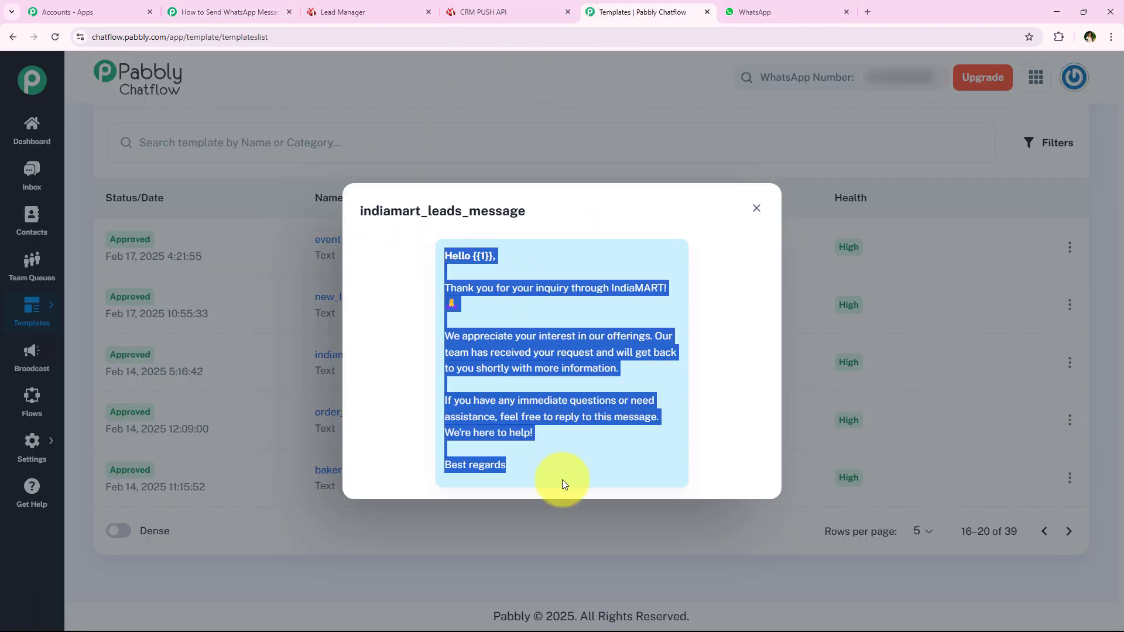
{"action": "left_click", "coordinate": [425, 193]}
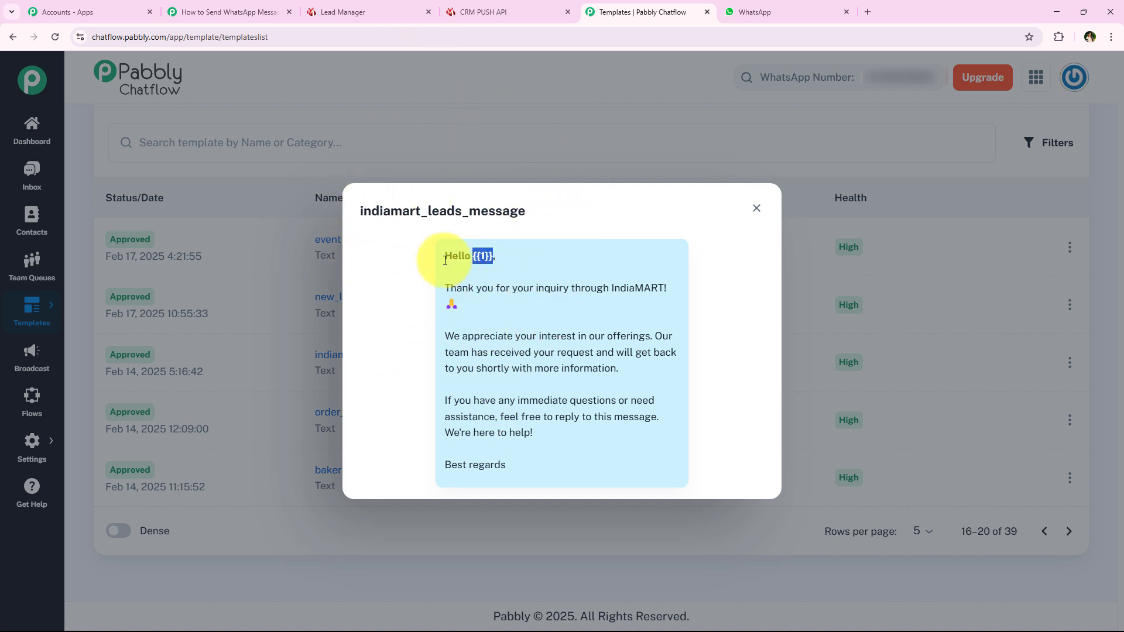
{"action": "left_click", "coordinate": [483, 270]}
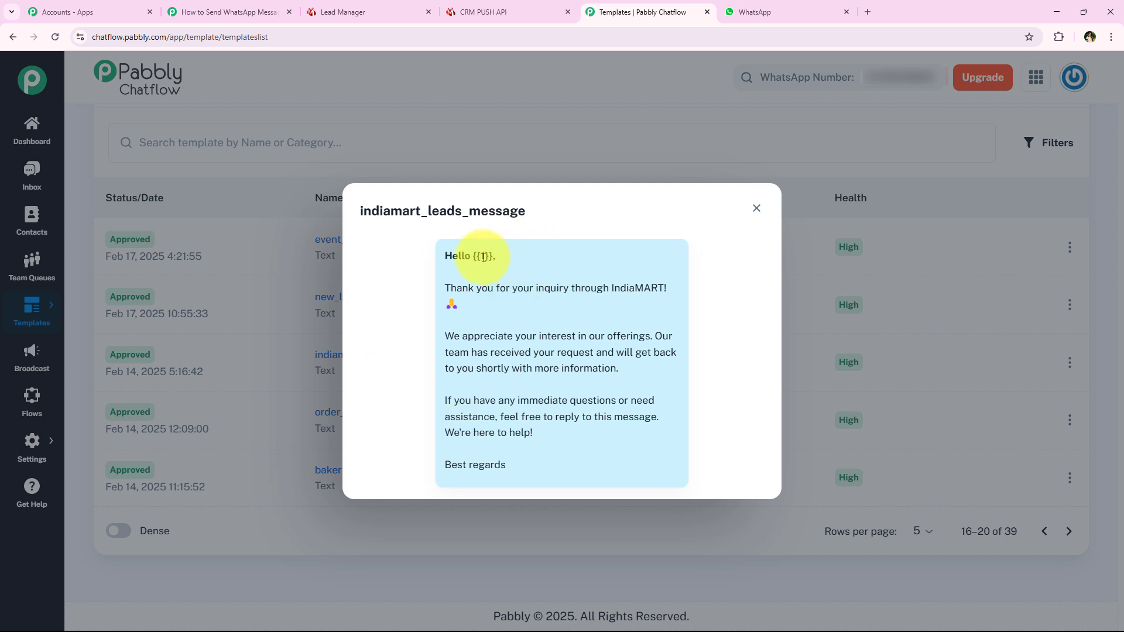
{"action": "left_click", "coordinate": [475, 322]}
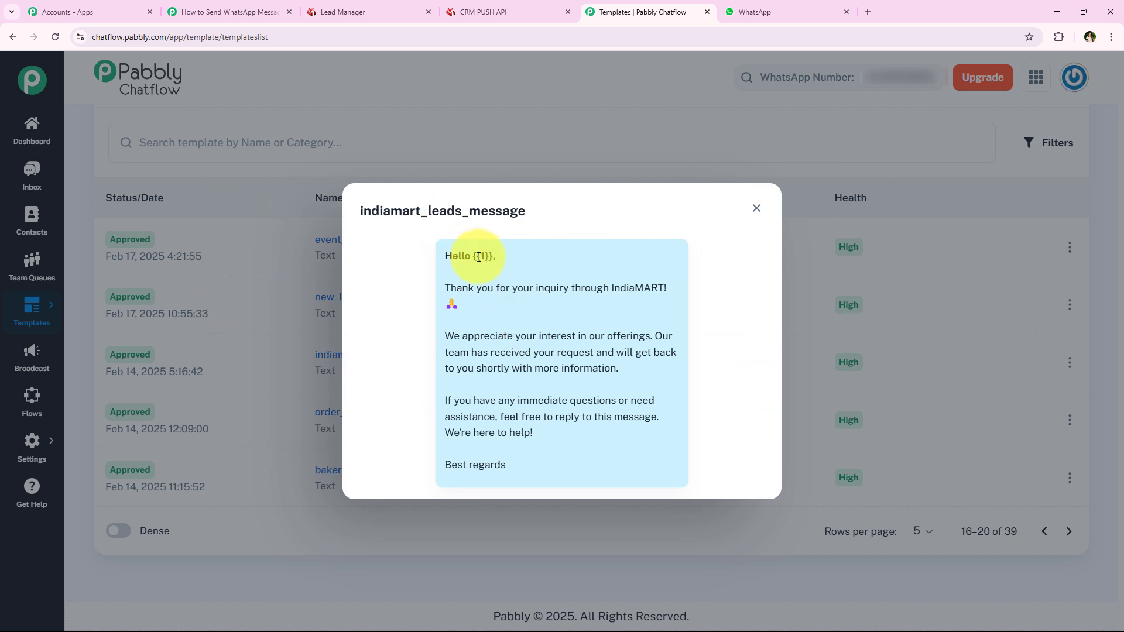
Step: Map the {{1}} body parameter to RESPONSE SENDER NAME by searching 'Sender n'
{"action": "left_click", "coordinate": [252, 11]}
{"action": "left_click", "coordinate": [316, 257]}
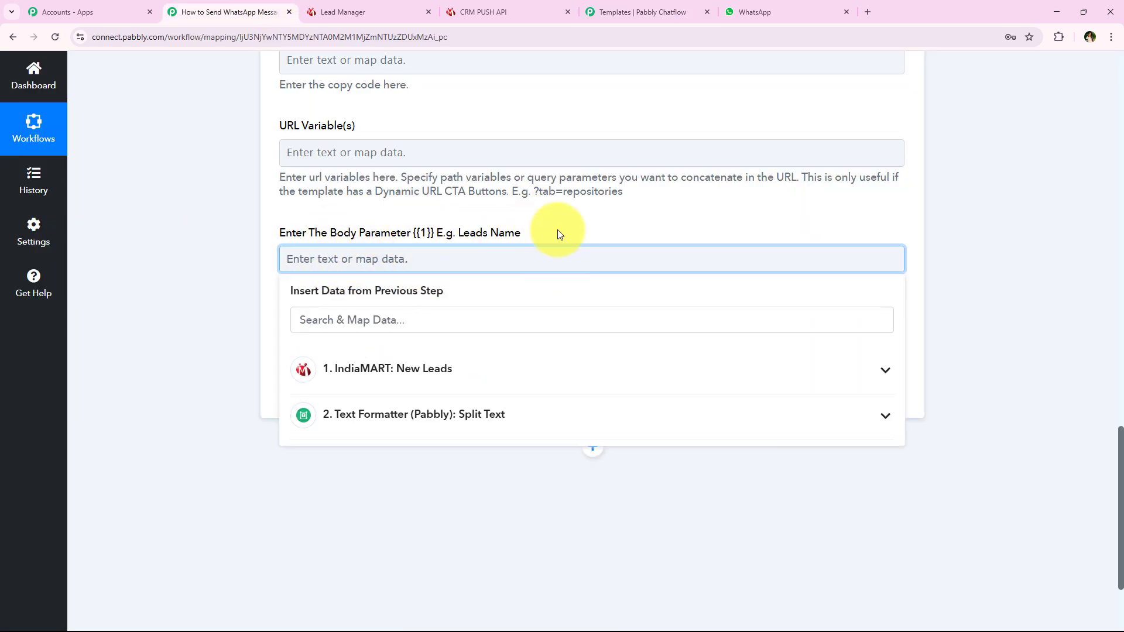
{"action": "left_click", "coordinate": [406, 316]}
{"action": "type", "text": "S"}
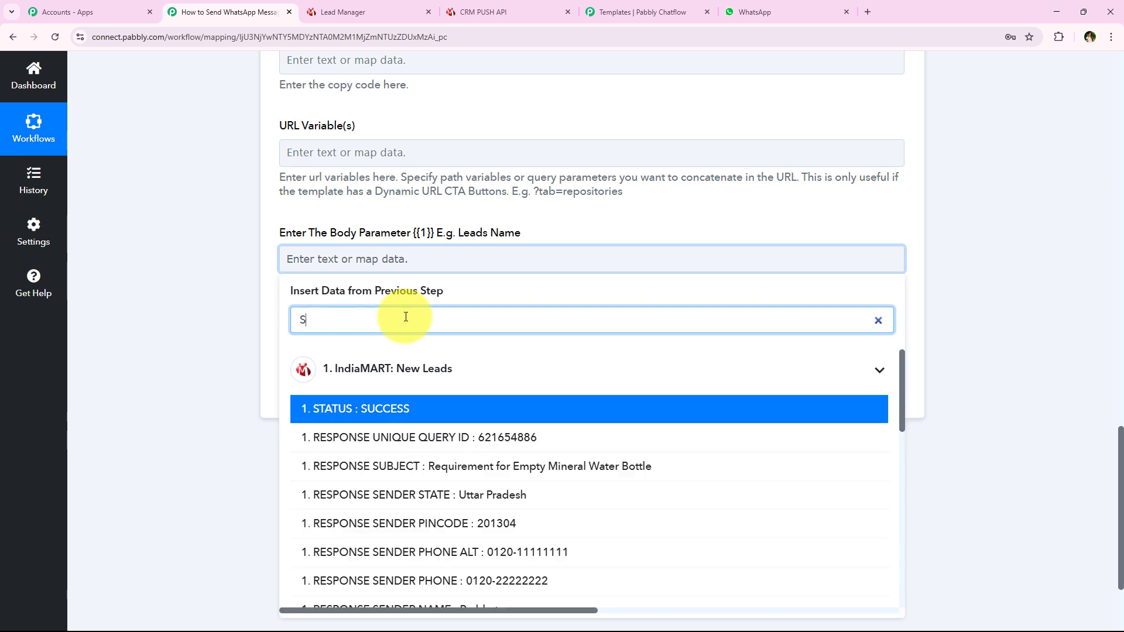
{"action": "type", "text": "ende"}
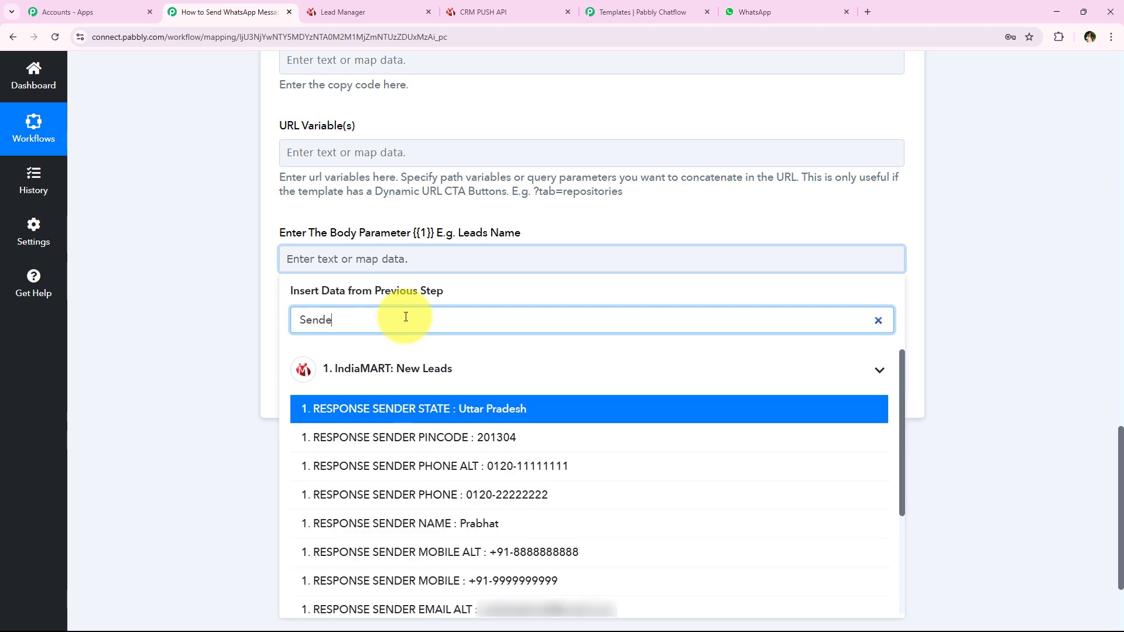
{"action": "type", "text": "r n"}
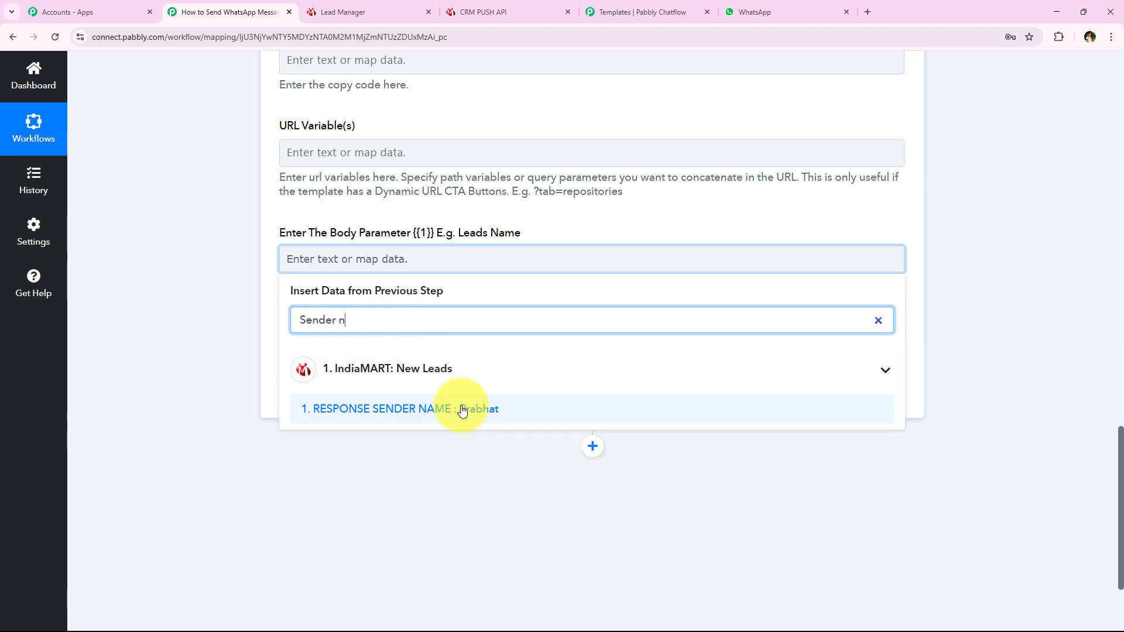
{"action": "left_click", "coordinate": [457, 408]}
{"action": "left_click", "coordinate": [224, 233]}
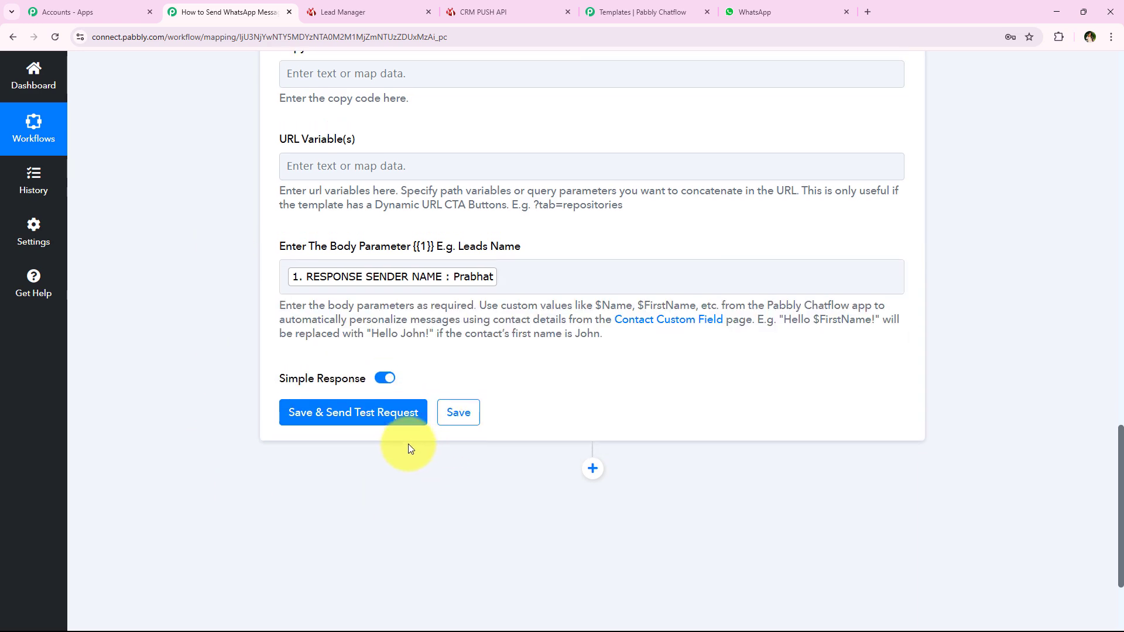
{"action": "scroll", "coordinate": [404, 433], "scroll_direction": "up", "scroll_amount": 7}
{"action": "scroll", "coordinate": [373, 401], "scroll_direction": "up", "scroll_amount": 3}
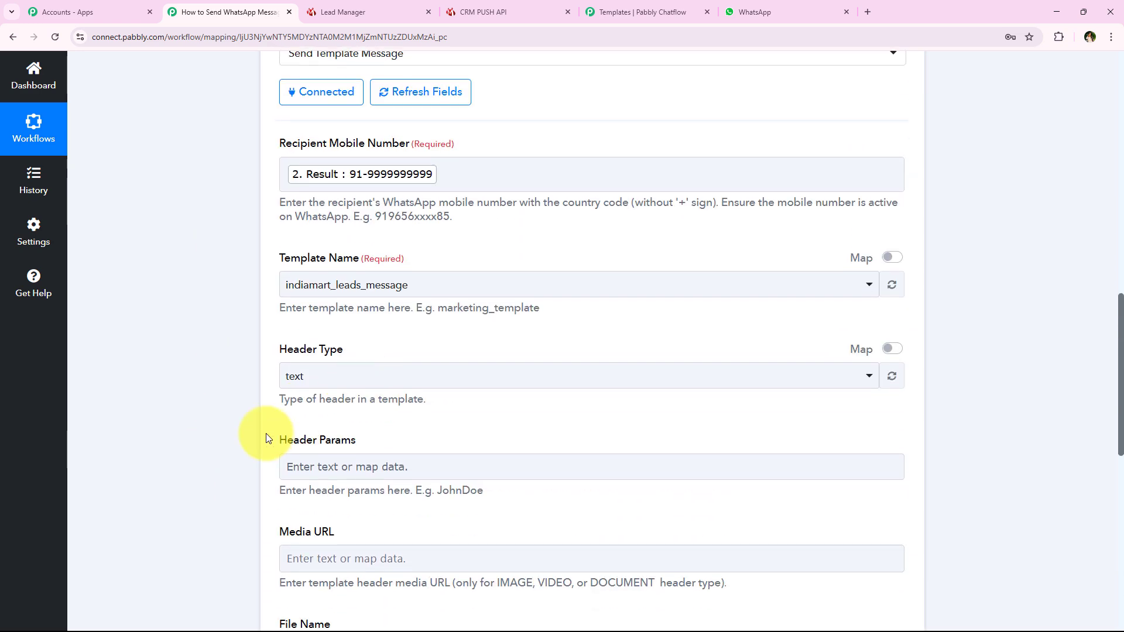
{"action": "scroll", "coordinate": [266, 434], "scroll_direction": "down", "scroll_amount": 12}
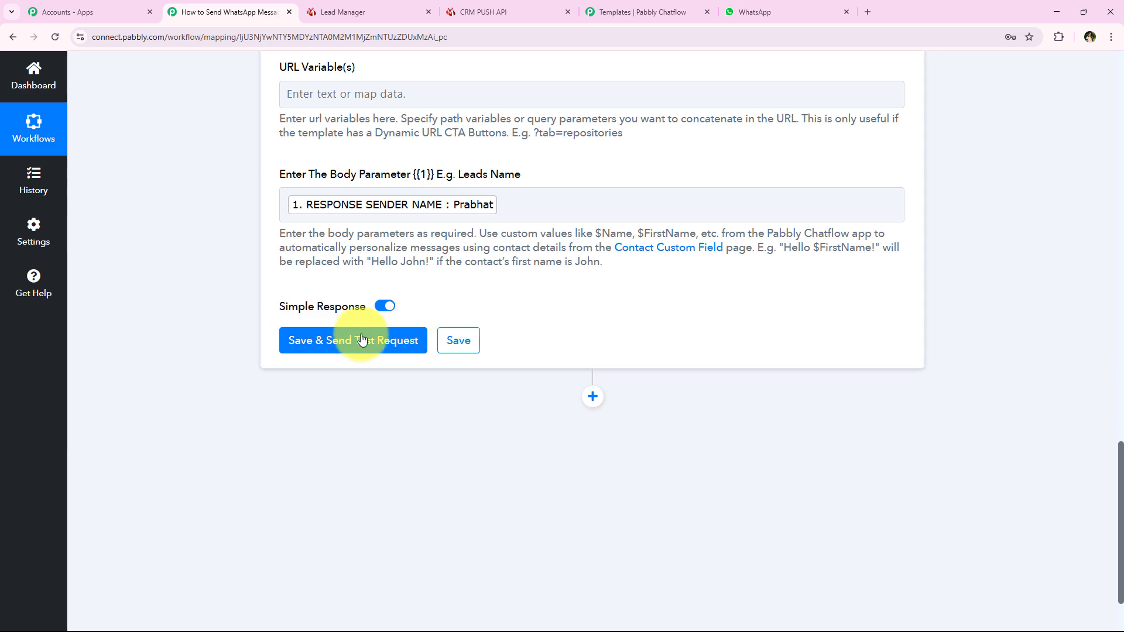
{"action": "scroll", "coordinate": [180, 380], "scroll_direction": "up", "scroll_amount": 12}
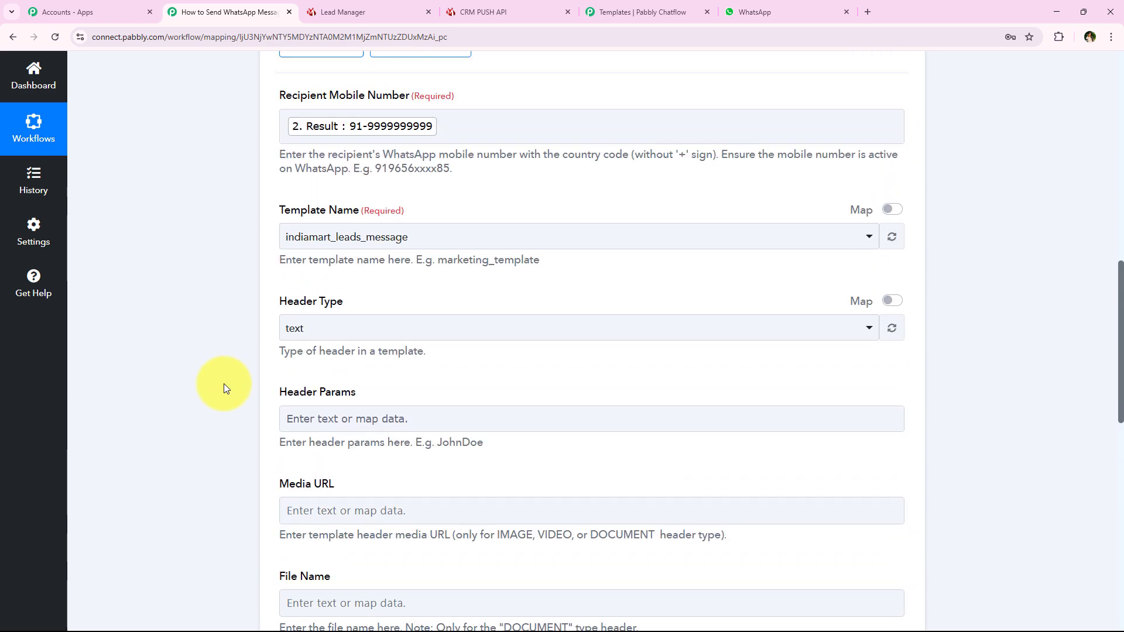
{"action": "scroll", "coordinate": [224, 384], "scroll_direction": "up", "scroll_amount": 1}
Step: Replace the mapped Result with a typed recipient WhatsApp number
{"action": "left_click", "coordinate": [477, 188]}
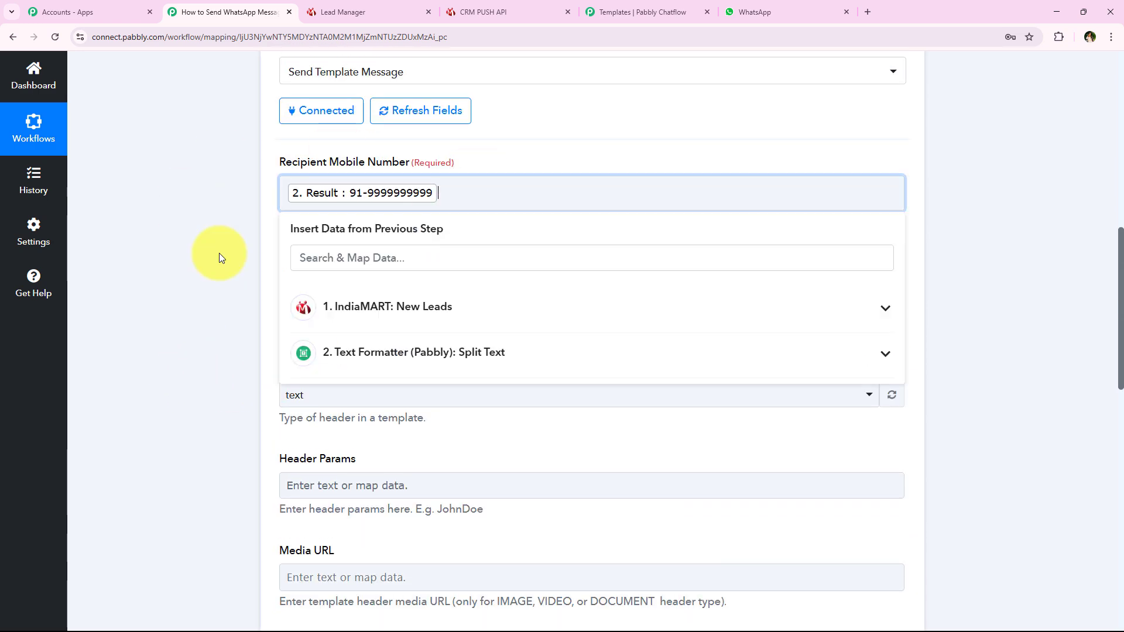
{"action": "key", "text": "BackSpace"}
{"action": "type", "text": "919"}
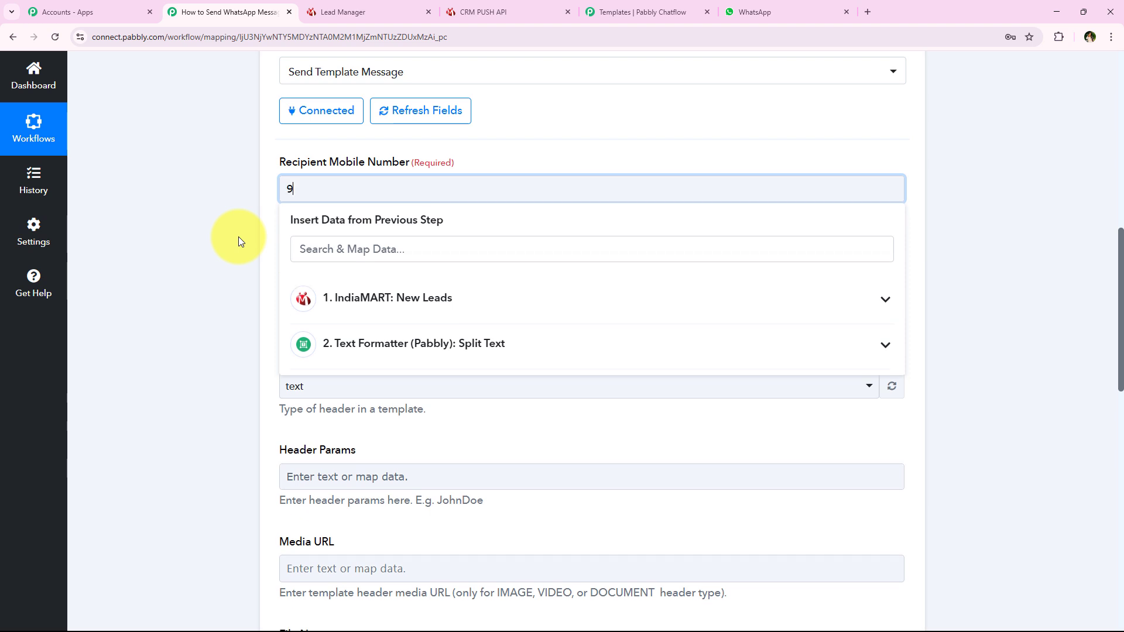
{"action": "type", "text": "039"}
{"action": "left_click", "coordinate": [238, 237]}
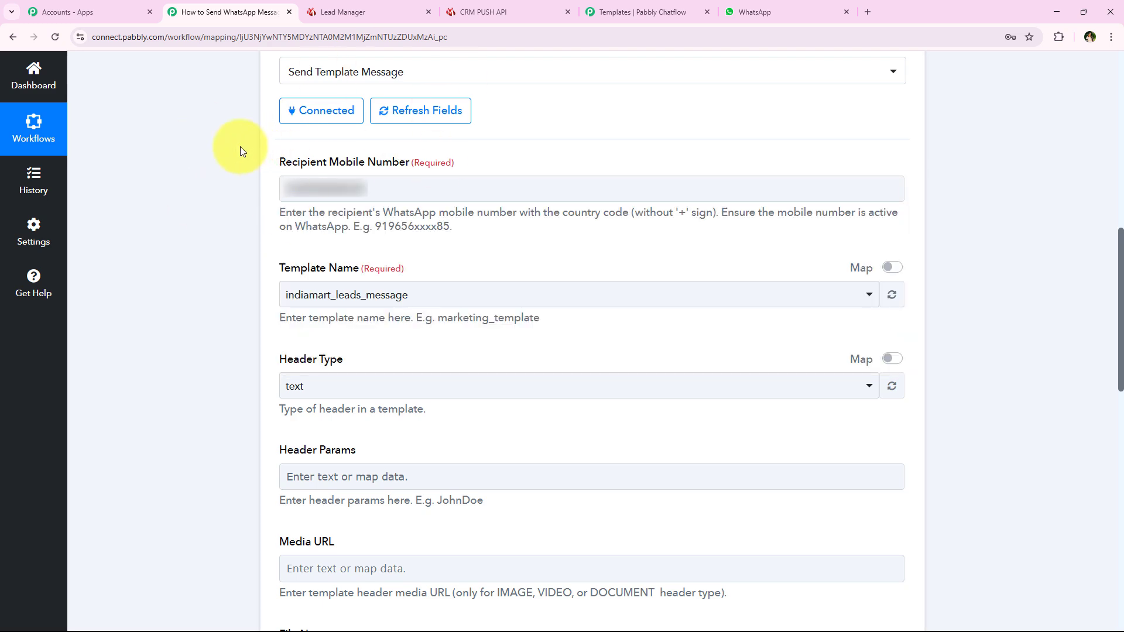
{"action": "scroll", "coordinate": [240, 146], "scroll_direction": "down", "scroll_amount": 15}
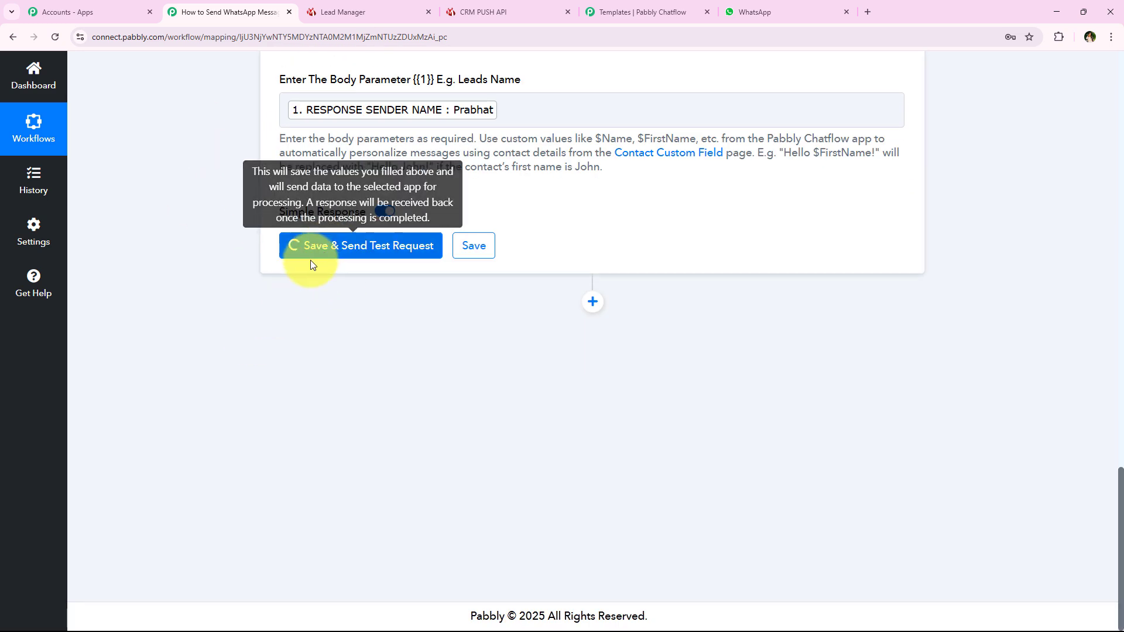
Step: Save and send a test request, confirming the response shows success and Message sent
{"action": "left_click", "coordinate": [312, 248]}
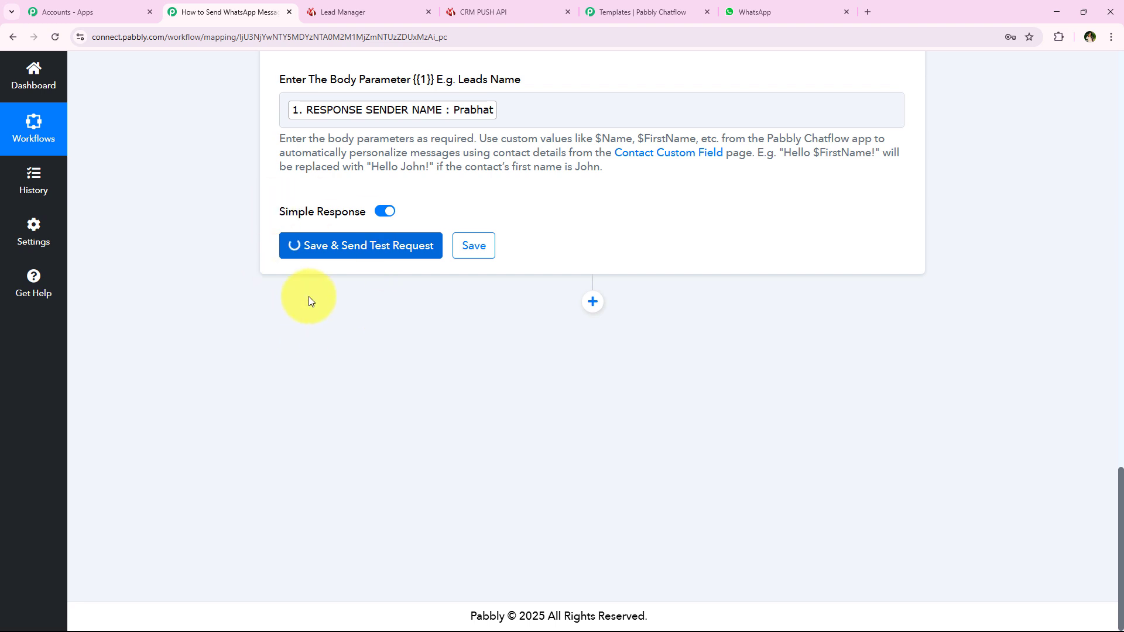
{"action": "left_click", "coordinate": [240, 170]}
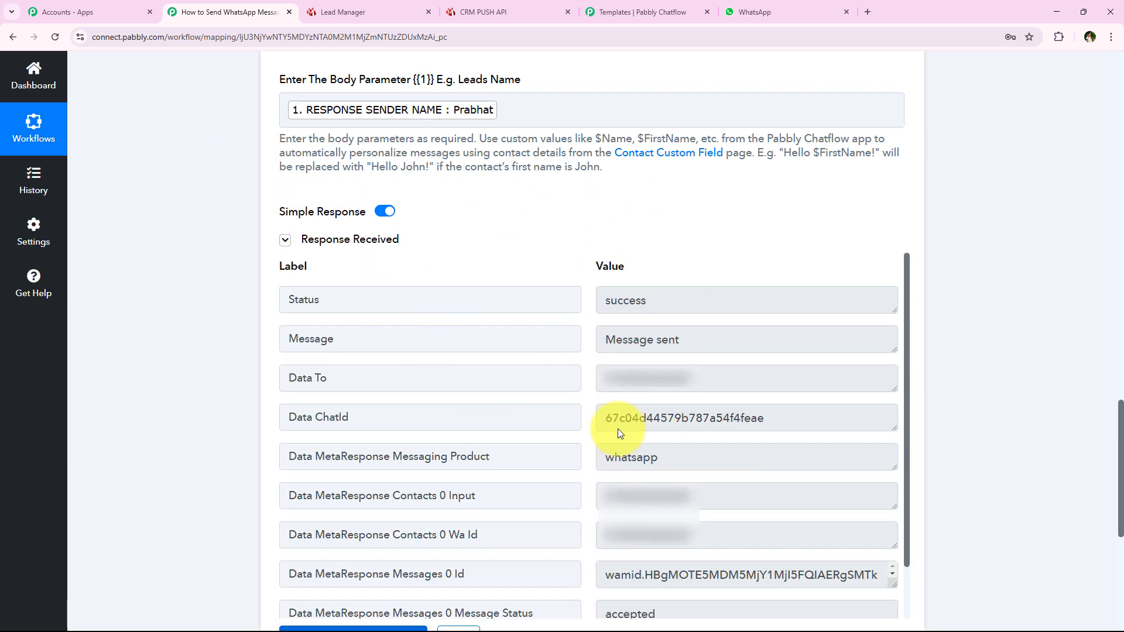
{"action": "left_click", "coordinate": [752, 302]}
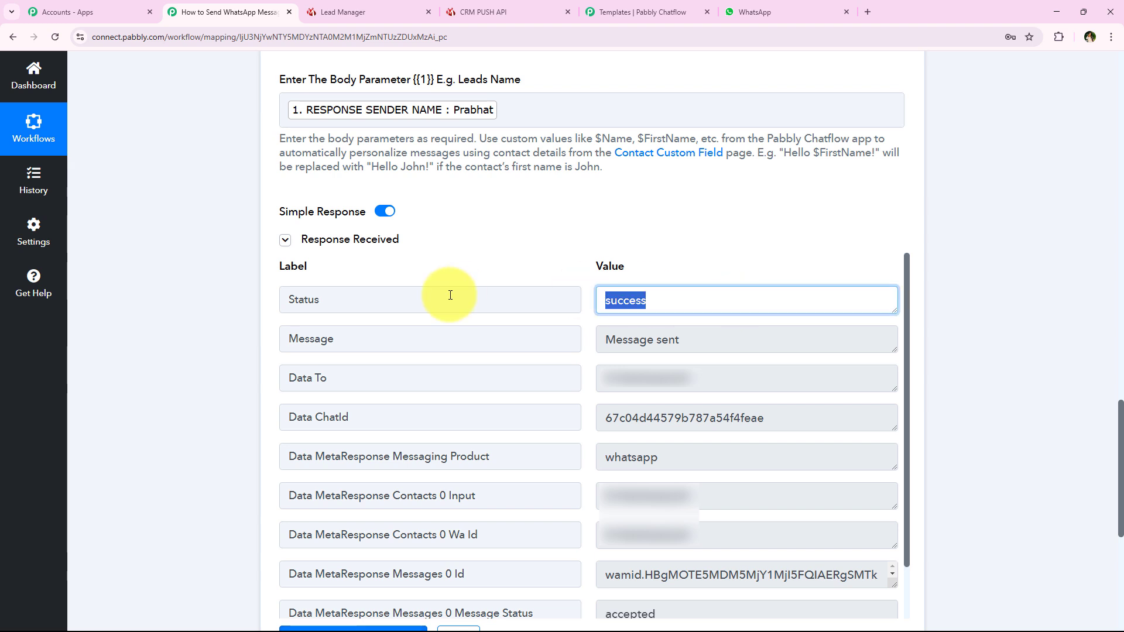
{"action": "left_click", "coordinate": [726, 335]}
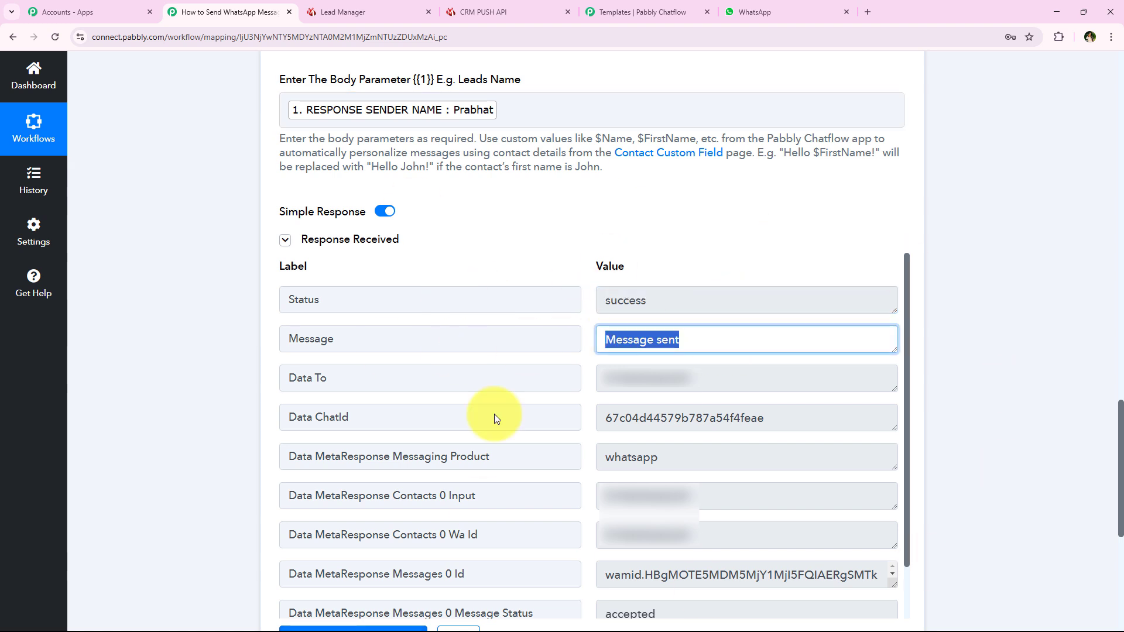
{"action": "left_click", "coordinate": [248, 416]}
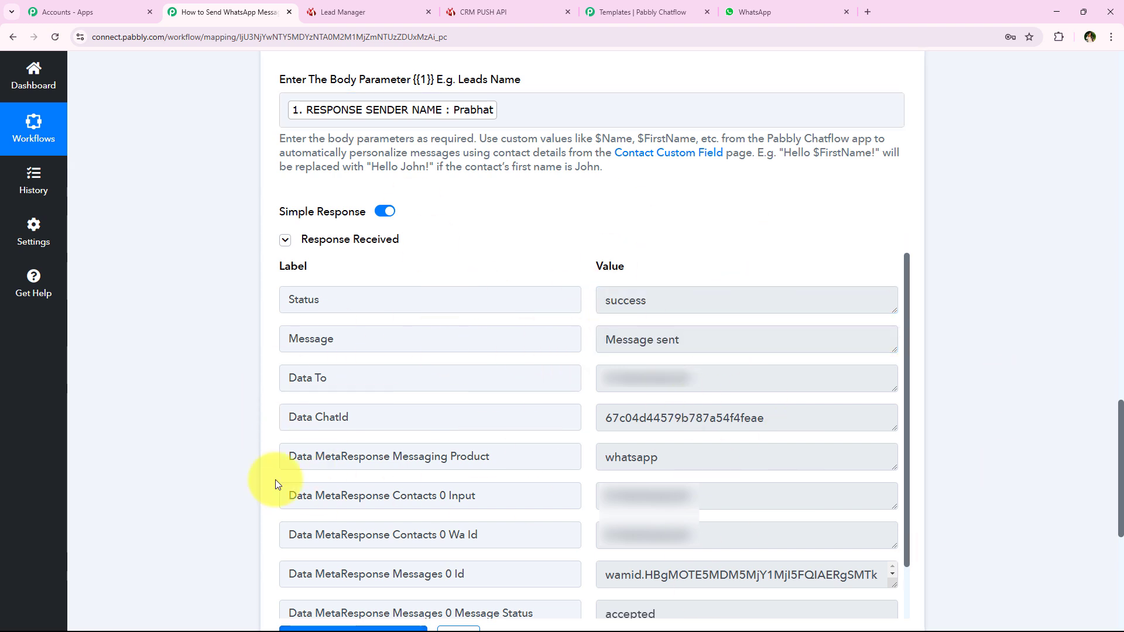
{"action": "scroll", "coordinate": [231, 479], "scroll_direction": "up", "scroll_amount": 2}
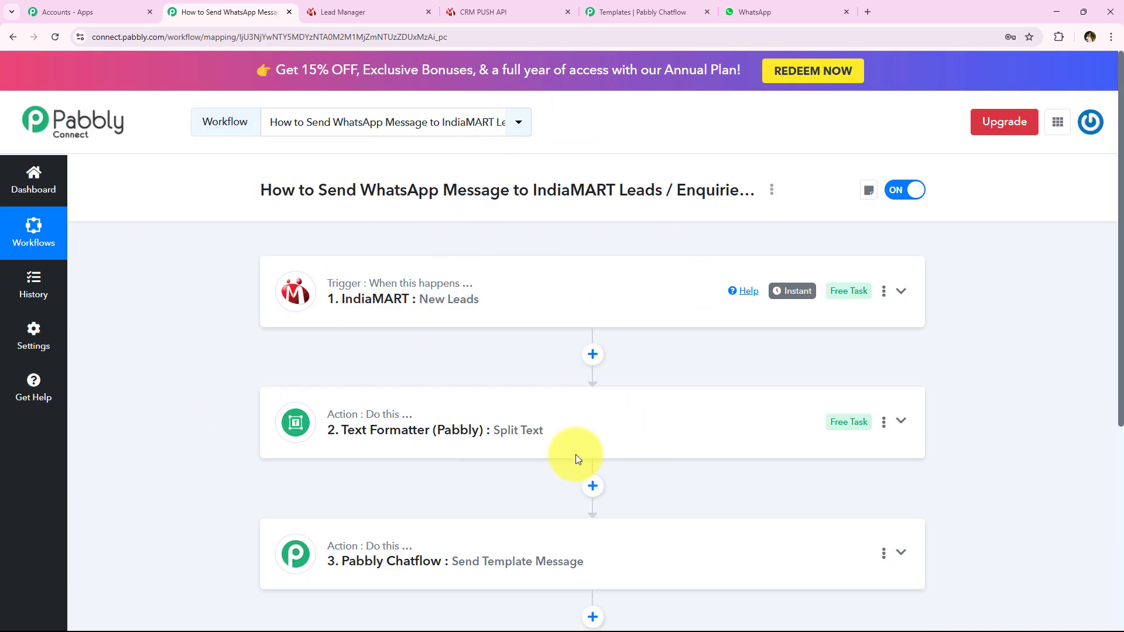
{"action": "left_click", "coordinate": [754, 13]}
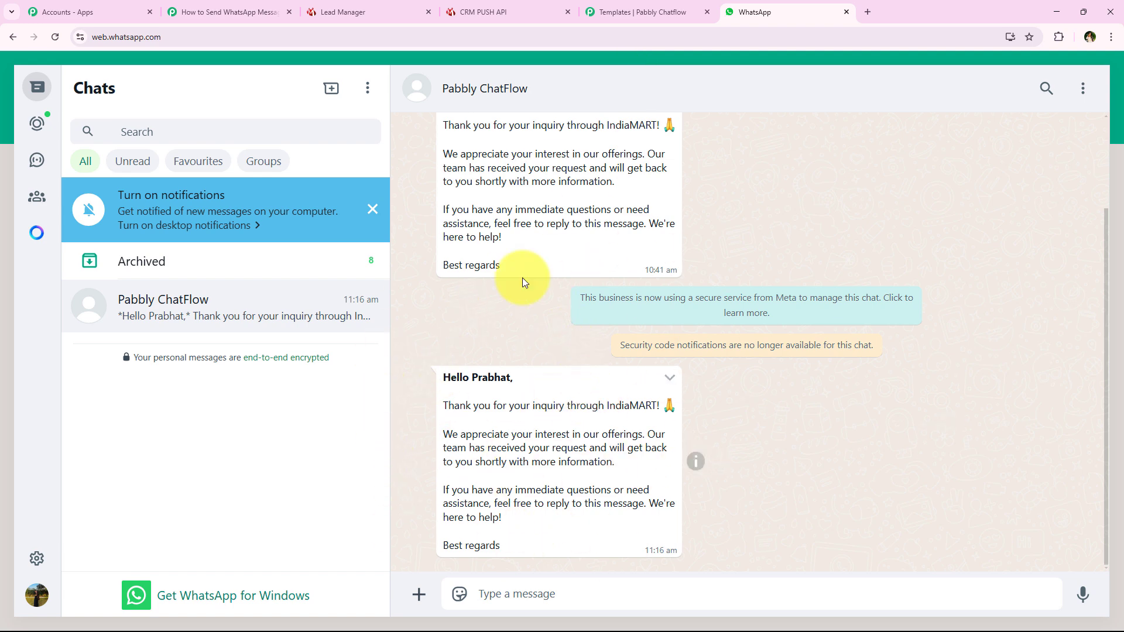
Step: Highlight the lead's name in the greeting and the thank-you line of the latest WhatsApp message
{"action": "left_click_drag", "start_coordinate": [430, 381], "coordinate": [528, 385]}
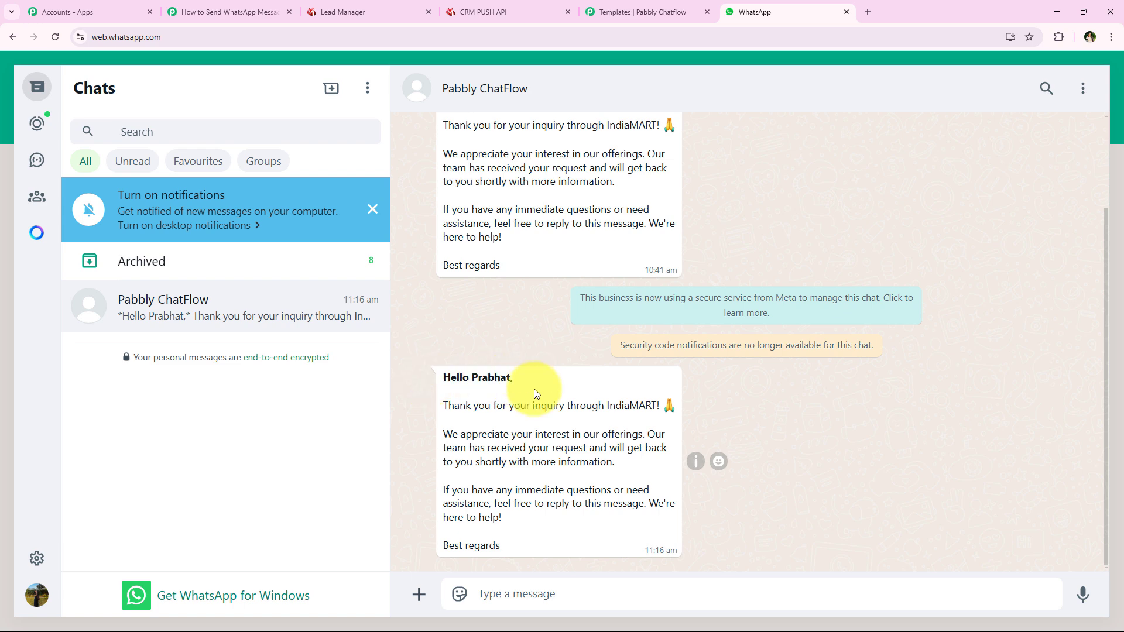
{"action": "left_click_drag", "start_coordinate": [445, 408], "coordinate": [659, 418]}
{"action": "left_click", "coordinate": [477, 456]}
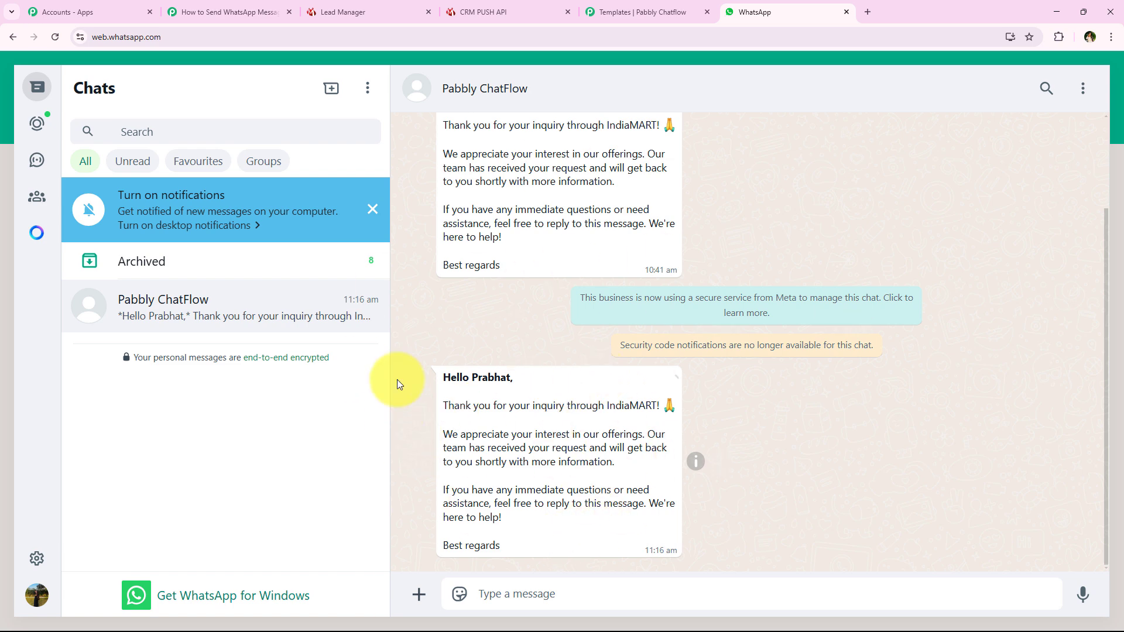
{"action": "left_click_drag", "start_coordinate": [472, 378], "coordinate": [509, 379]}
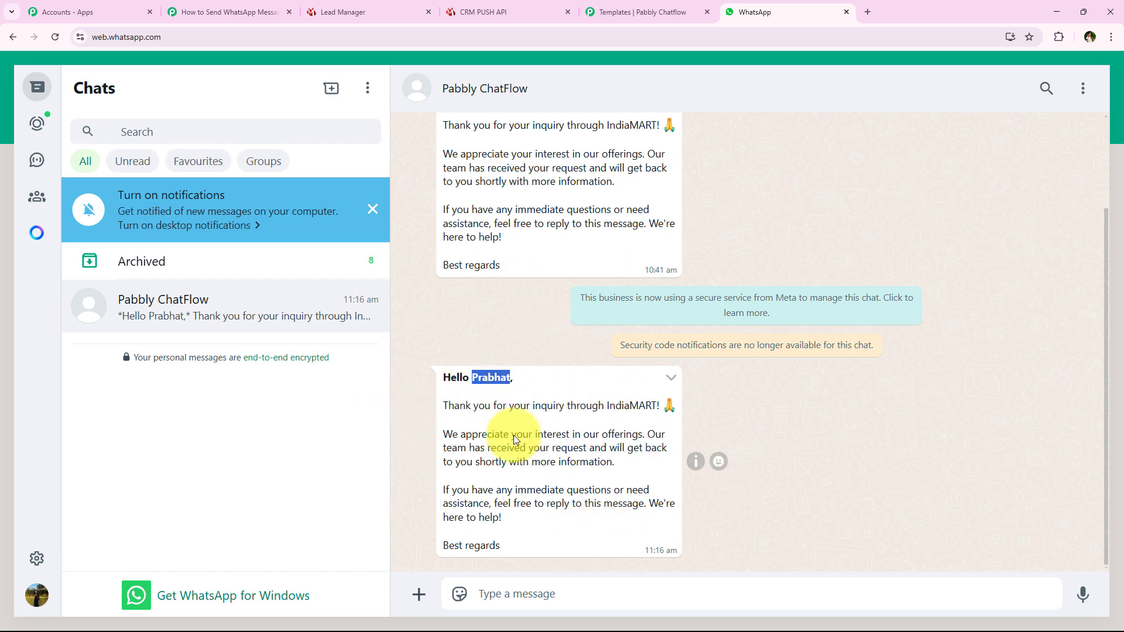
{"action": "left_click", "coordinate": [494, 426]}
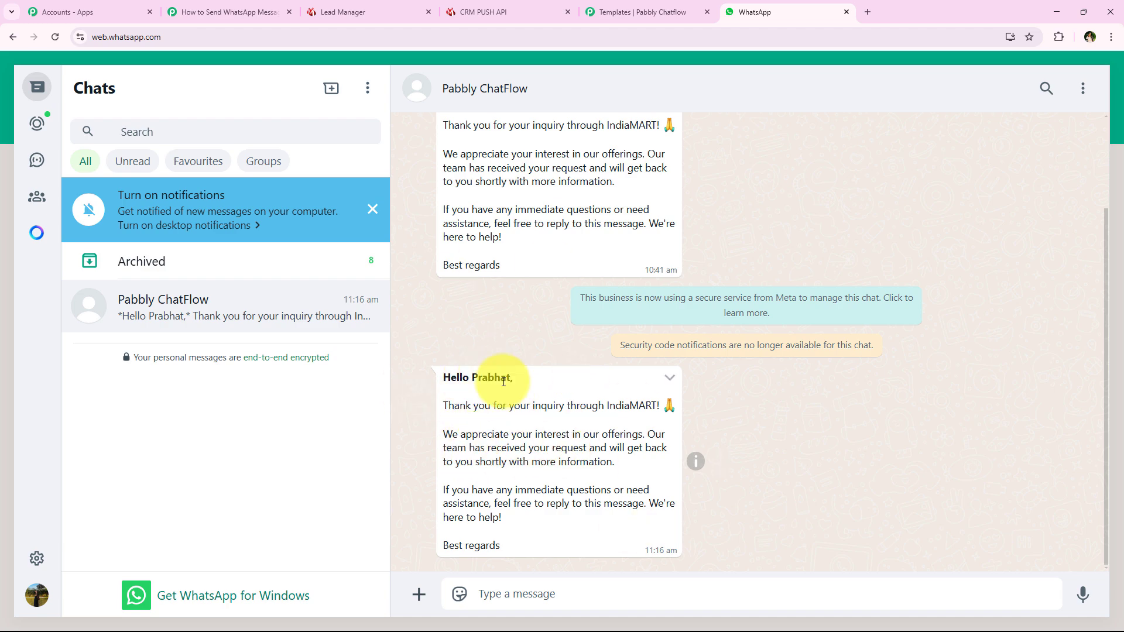
{"action": "left_click", "coordinate": [618, 11]}
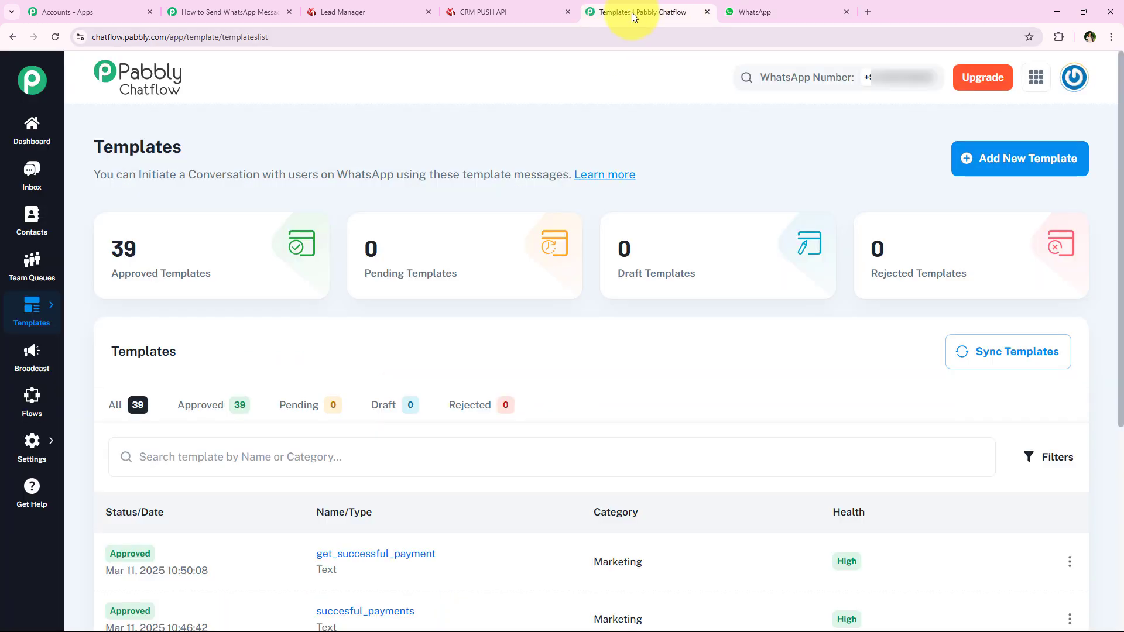
Step: Open the first contact in the Chatflow Inbox and check the message's sent, delivered and read times
{"action": "left_click", "coordinate": [29, 188]}
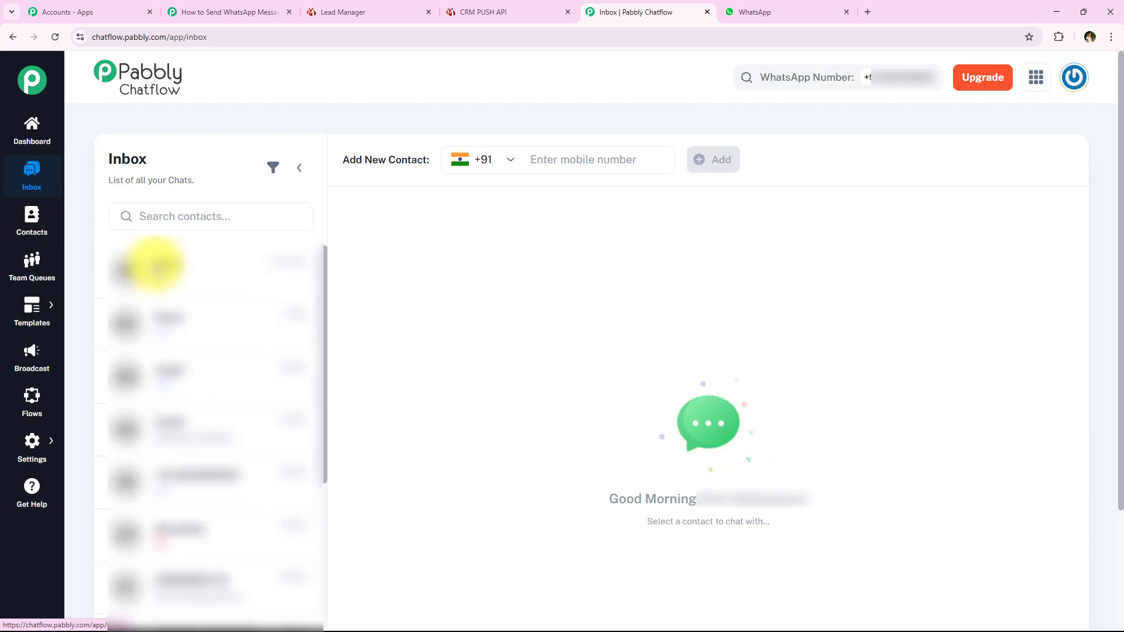
{"action": "left_click", "coordinate": [155, 267]}
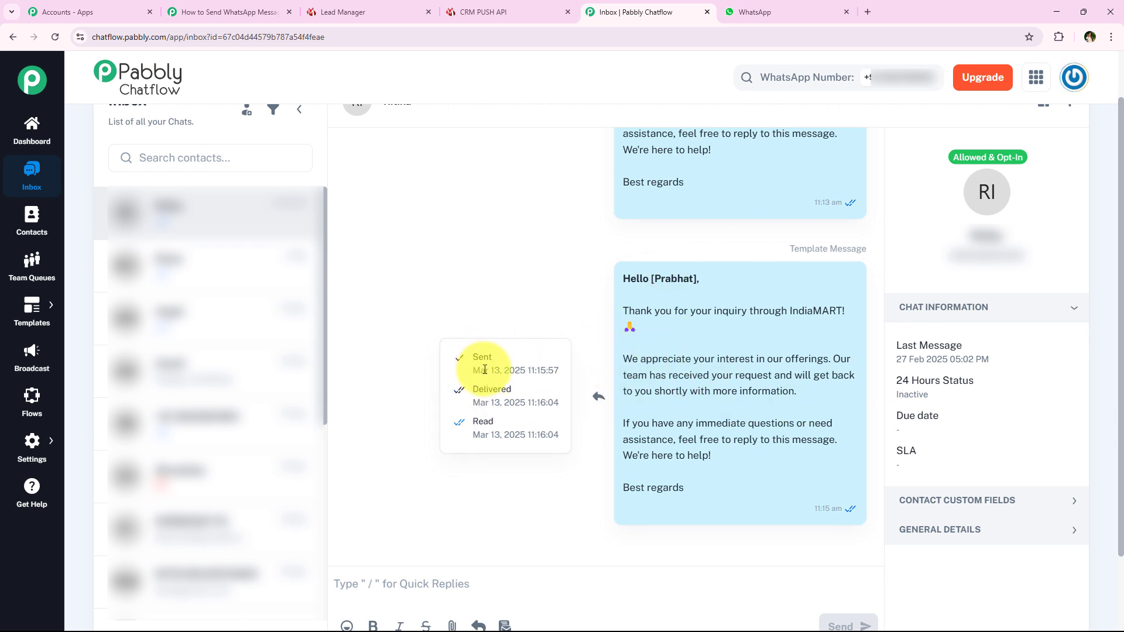
{"action": "left_click_drag", "start_coordinate": [485, 370], "coordinate": [497, 414]}
{"action": "left_click", "coordinate": [504, 418]}
{"action": "left_click", "coordinate": [497, 368]}
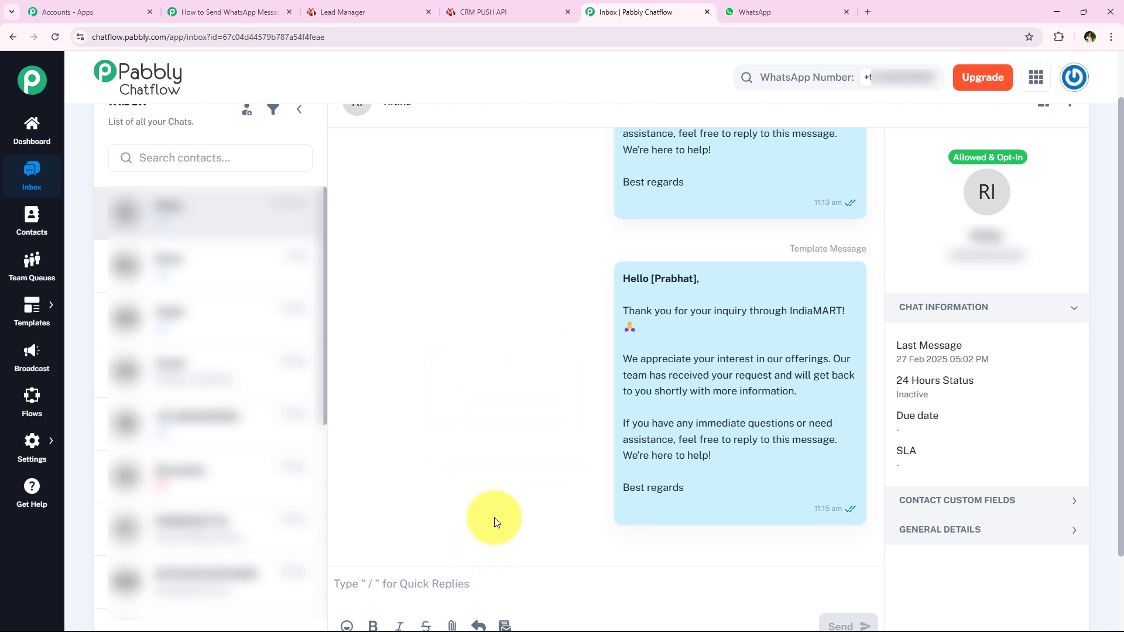
{"action": "scroll", "coordinate": [467, 399], "scroll_direction": "up", "scroll_amount": 1}
{"action": "scroll", "coordinate": [467, 399], "scroll_direction": "down", "scroll_amount": 1}
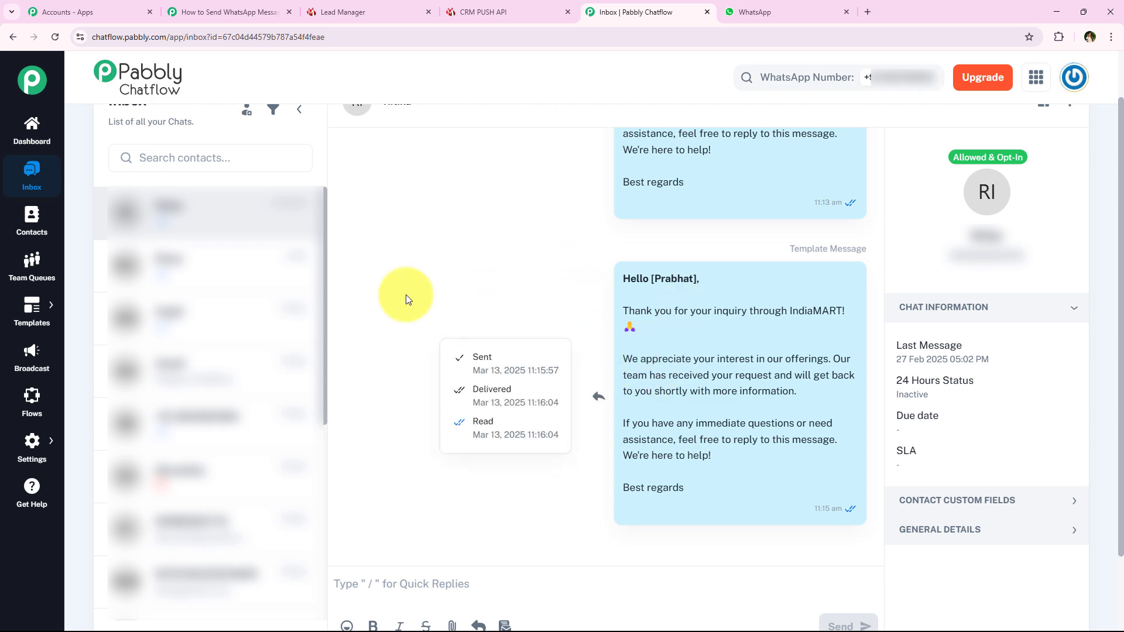
{"action": "left_click", "coordinate": [755, 12]}
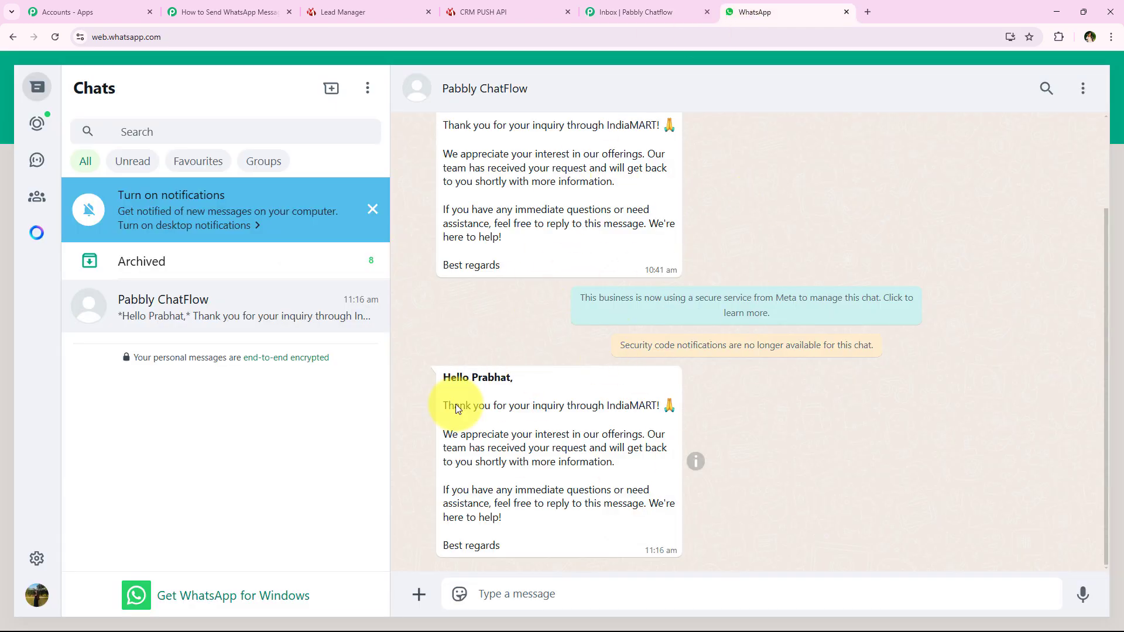
Step: Review the Pabbly Connect workflow steps after glancing at the Chatflow inbox
{"action": "left_click", "coordinate": [252, 12]}
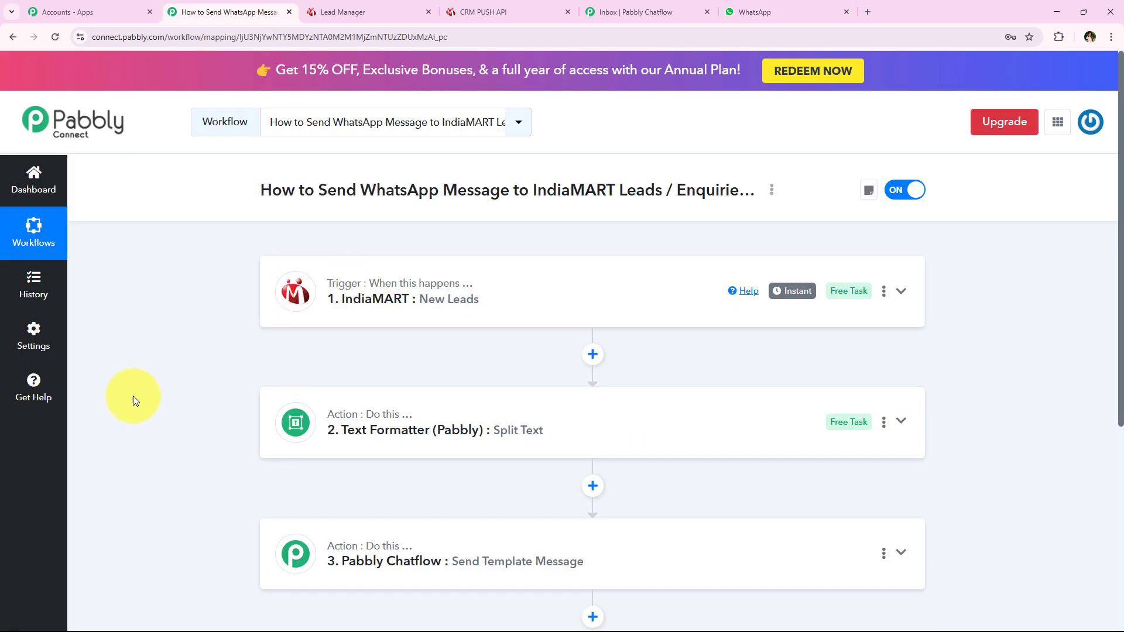
{"action": "left_click", "coordinate": [638, 13]}
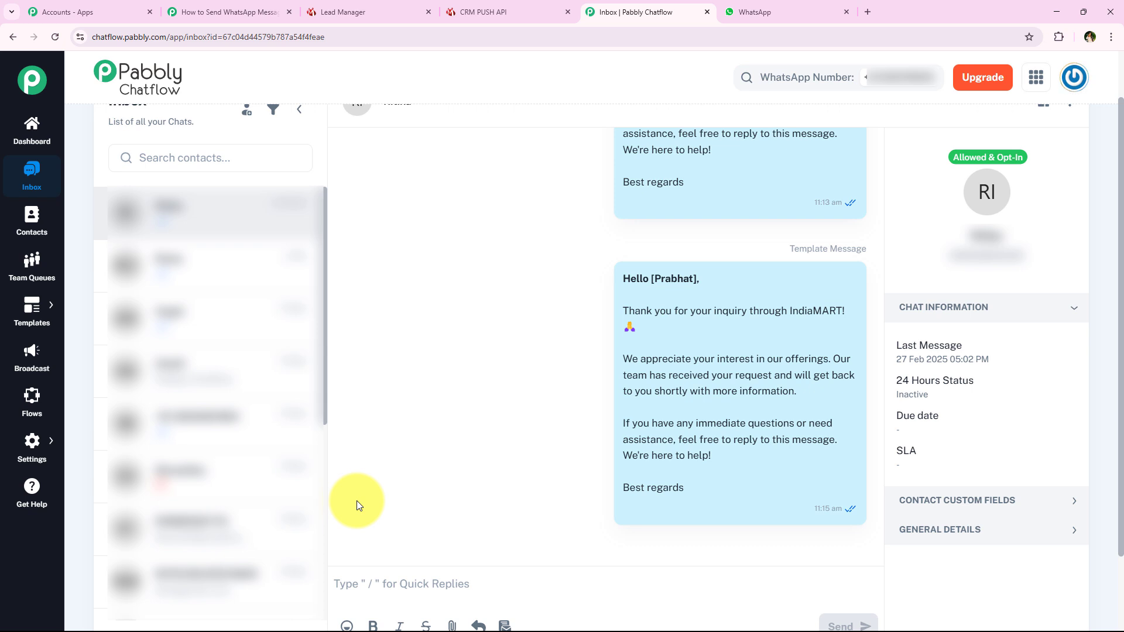
{"action": "left_click", "coordinate": [264, 12]}
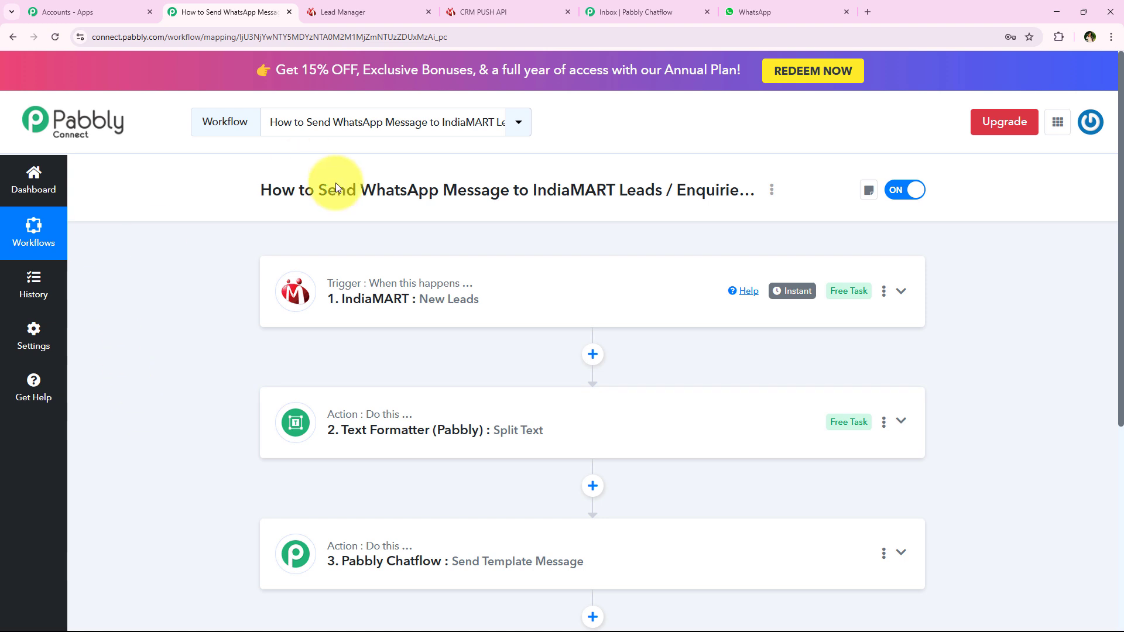
{"action": "scroll", "coordinate": [469, 381], "scroll_direction": "down", "scroll_amount": 1}
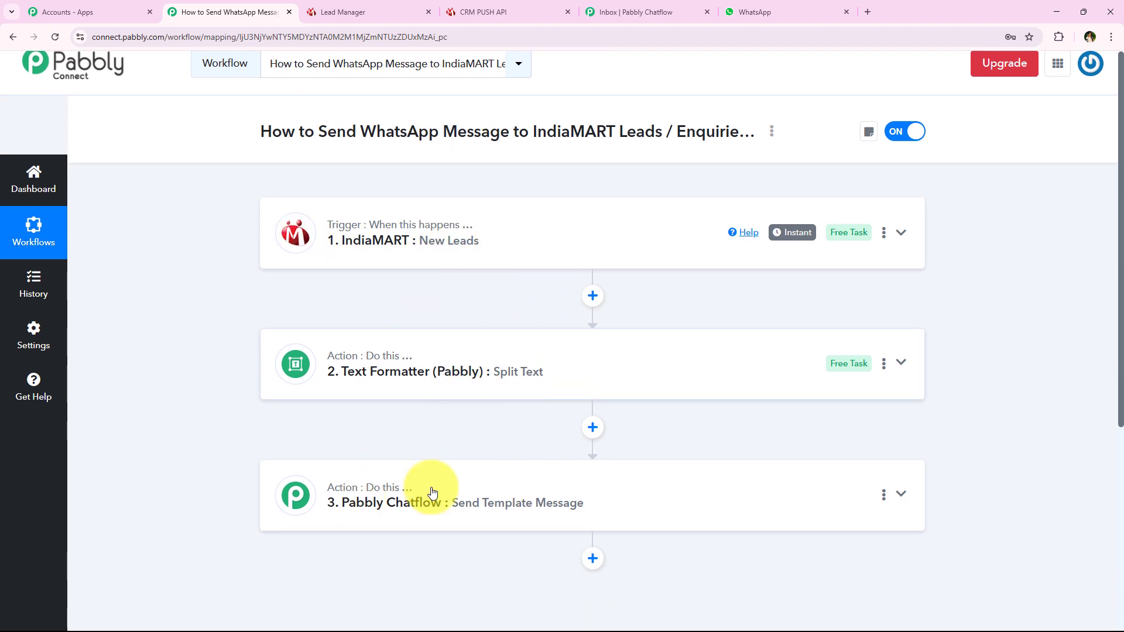
{"action": "scroll", "coordinate": [382, 443], "scroll_direction": "up", "scroll_amount": 1}
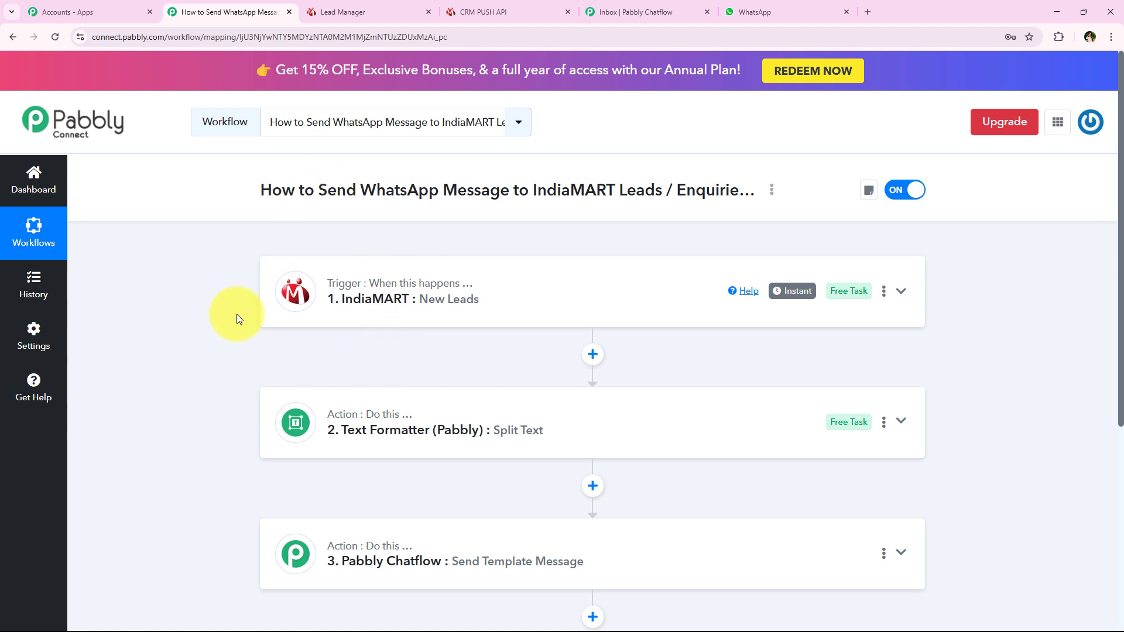
{"action": "scroll", "coordinate": [236, 318], "scroll_direction": "down", "scroll_amount": 1}
Step: Highlight the lead's name in the WhatsApp message, then go back to the workflow
{"action": "left_click", "coordinate": [762, 12]}
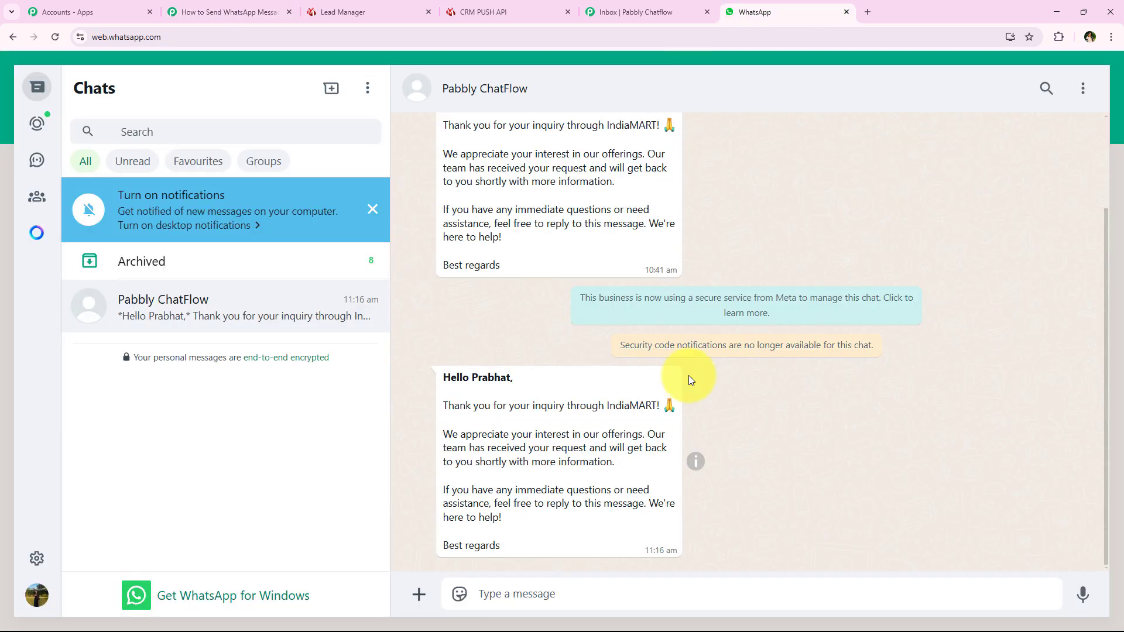
{"action": "double_click", "coordinate": [474, 378]}
{"action": "left_click", "coordinate": [514, 404]}
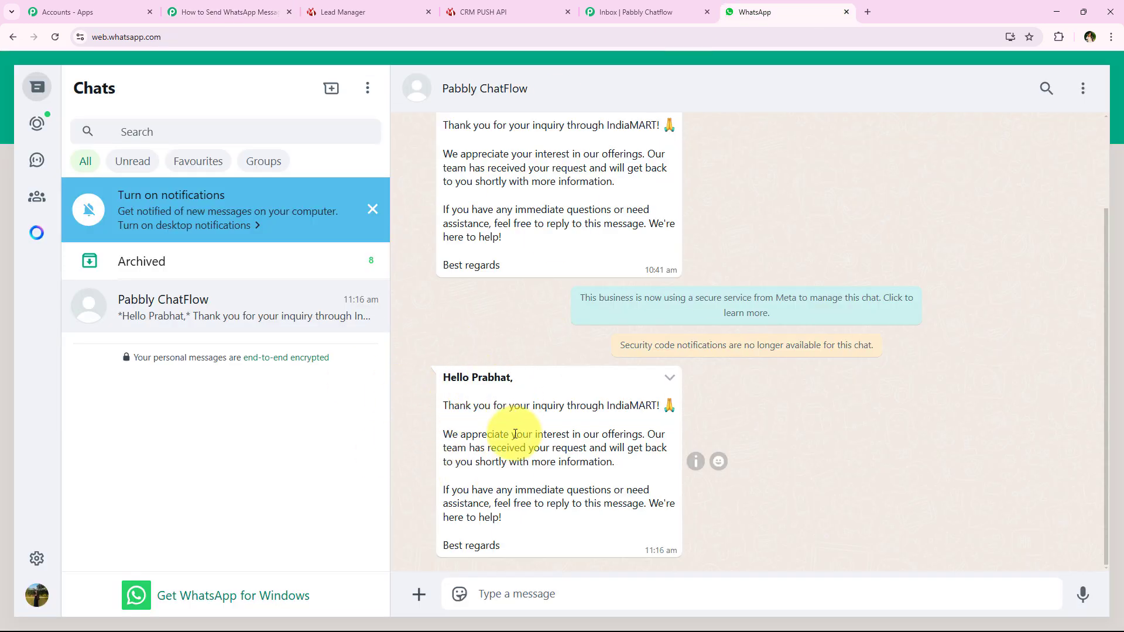
{"action": "left_click", "coordinate": [263, 12]}
{"action": "scroll", "coordinate": [167, 312], "scroll_direction": "up", "scroll_amount": 1}
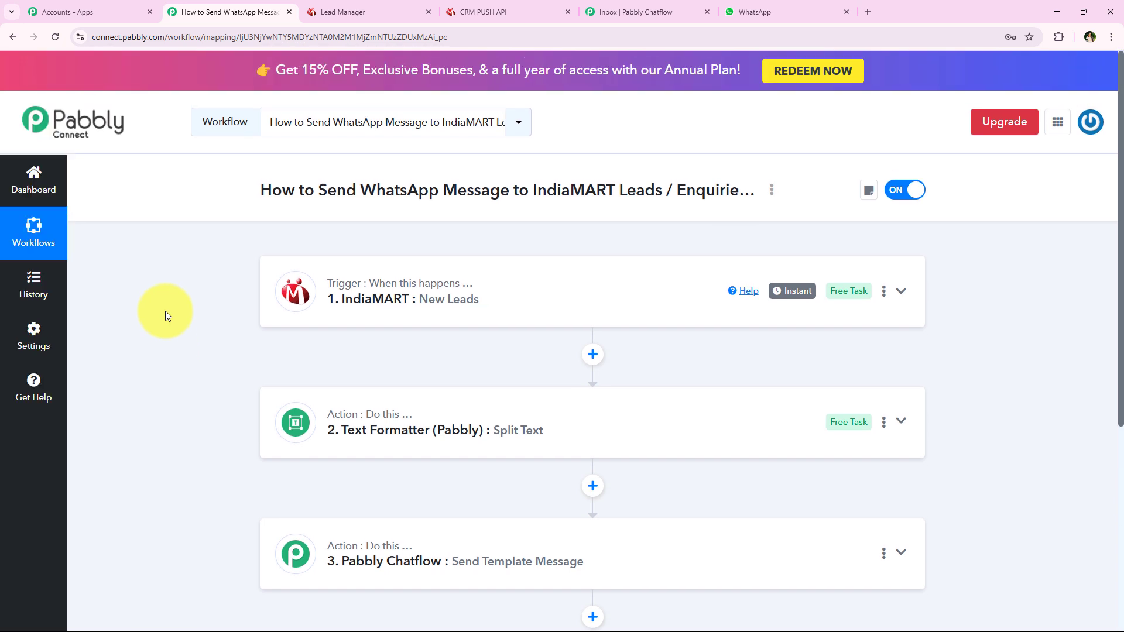